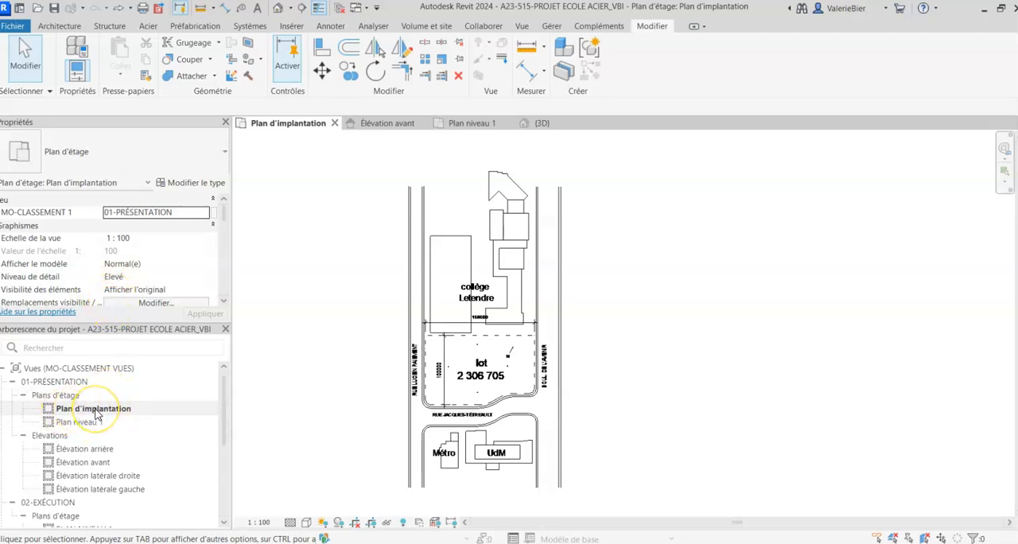
- Hide the A-N-TXT-ANN and A-N-DIM-EXT layers of the imported A23-515-Plan site.dwg in the Plan d'implantation view
click(478, 268)
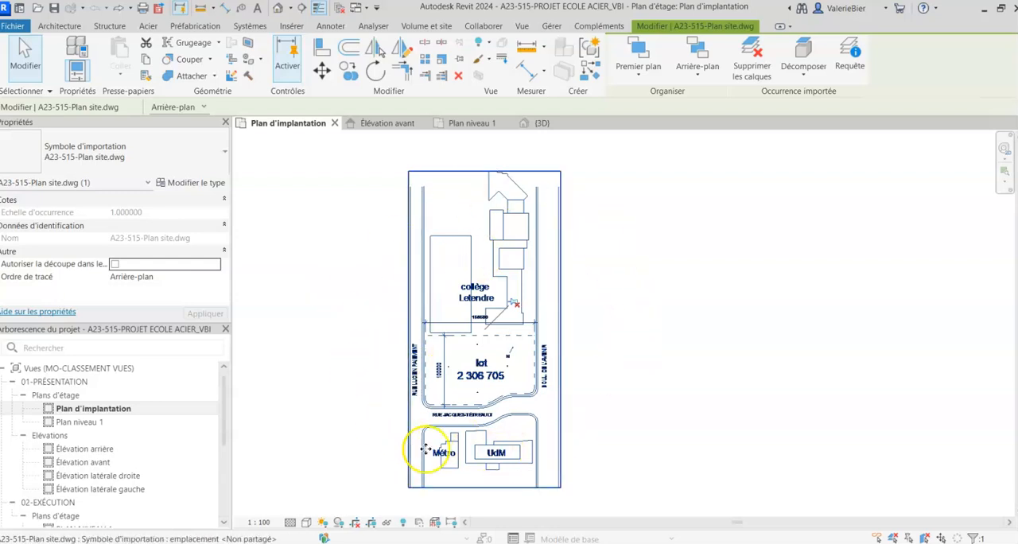
click(368, 321)
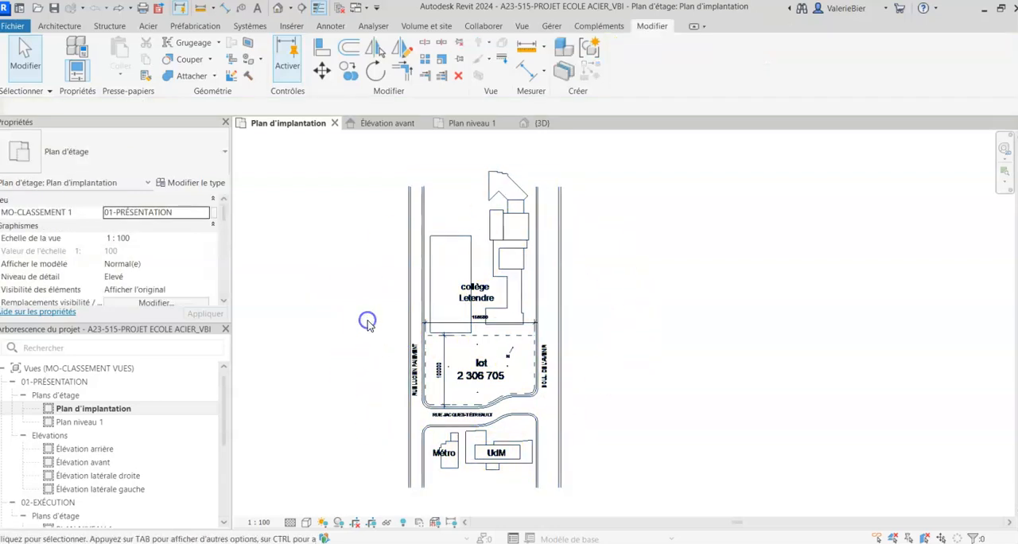
key(v)
key(v)
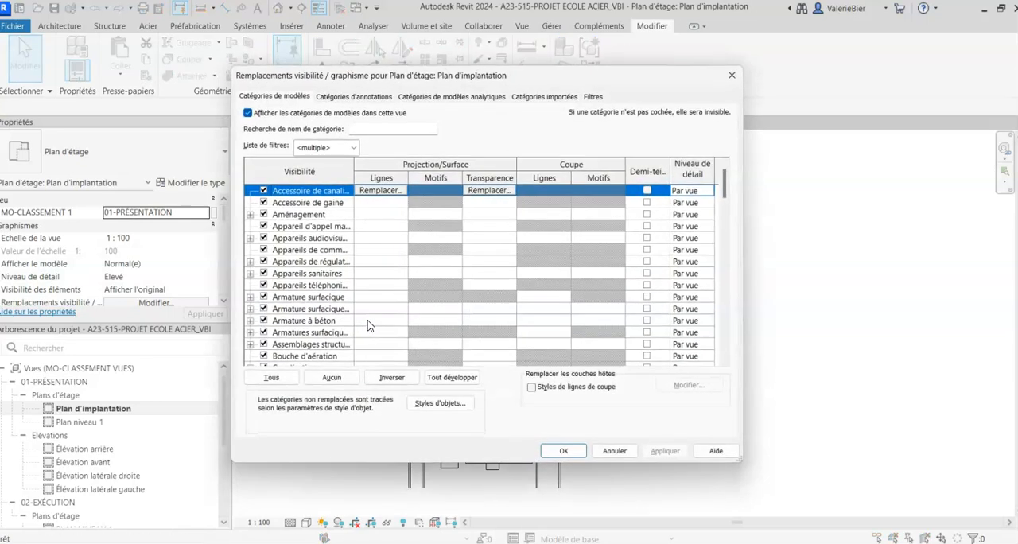
click(544, 96)
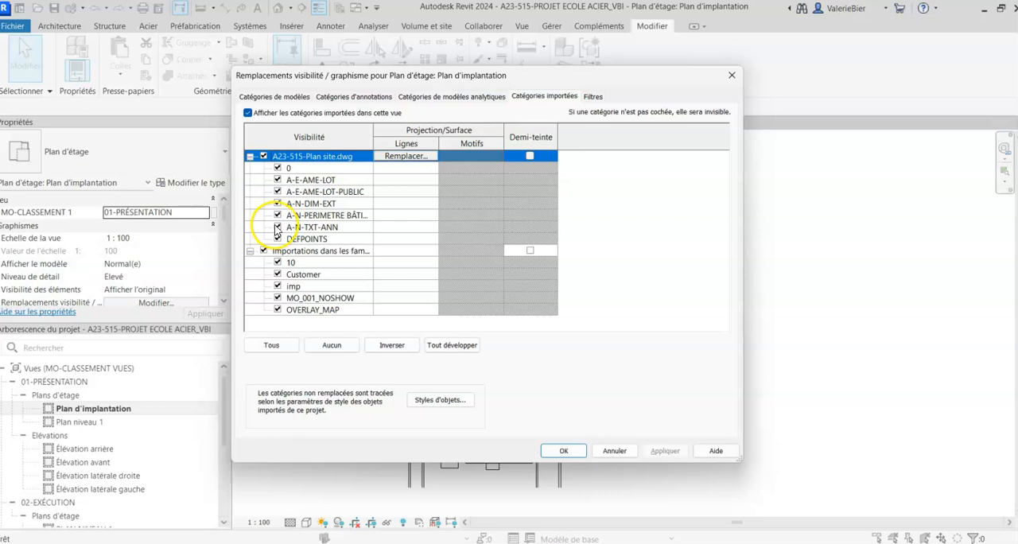
click(276, 228)
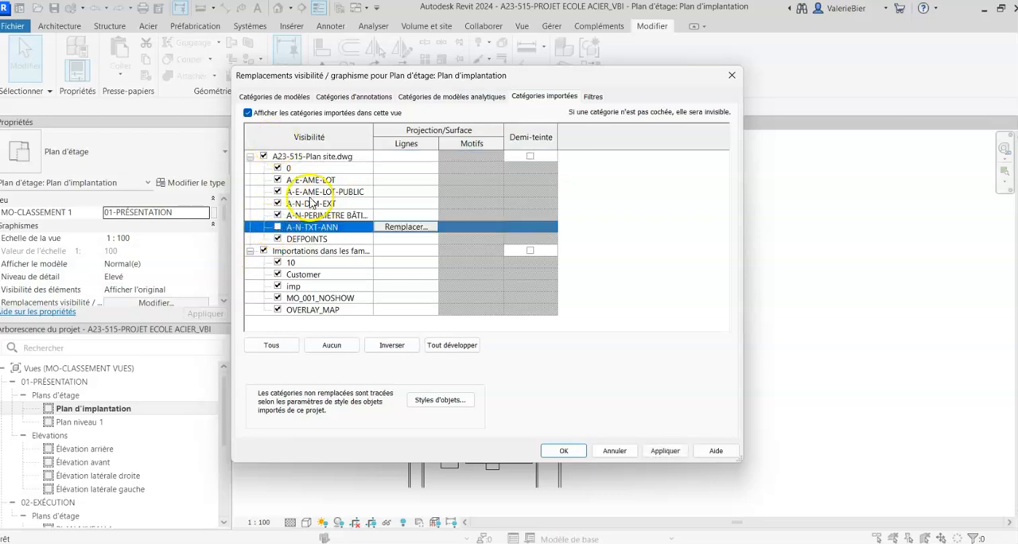
click(563, 450)
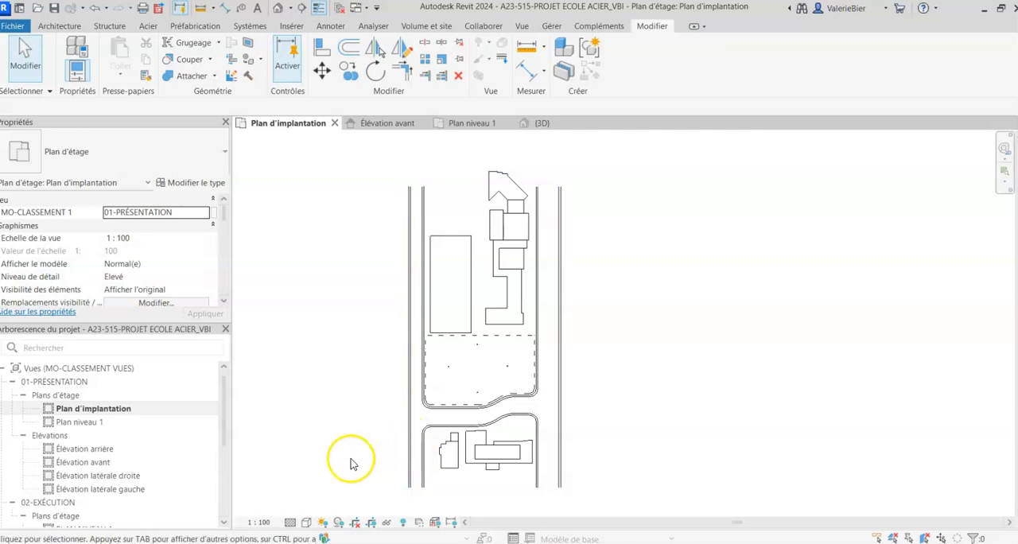
- In the Élévation avant view, copy the NIVEAU 1 level 200 mm downward
scroll(394, 445, up, 2)
scroll(356, 436, down, 1)
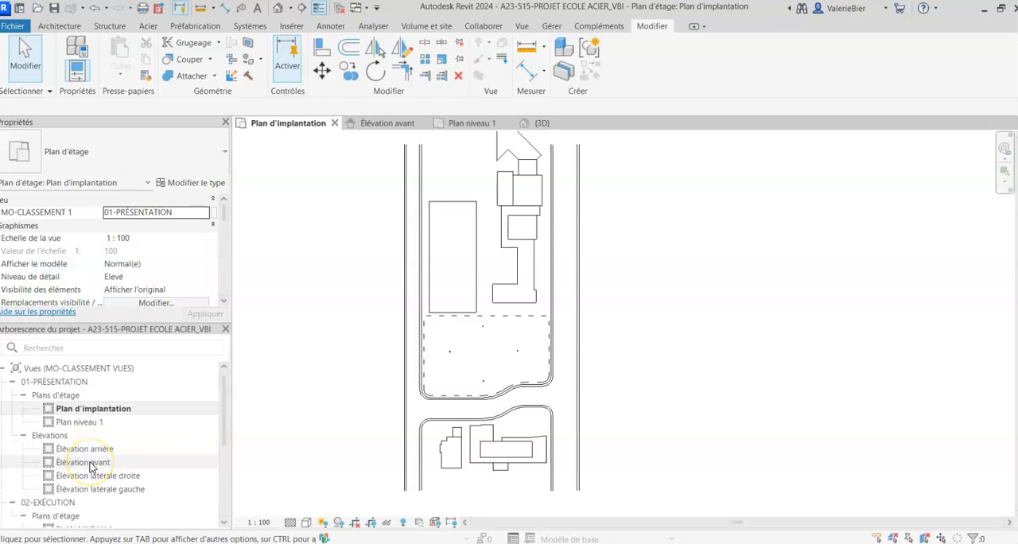
double_click(88, 463)
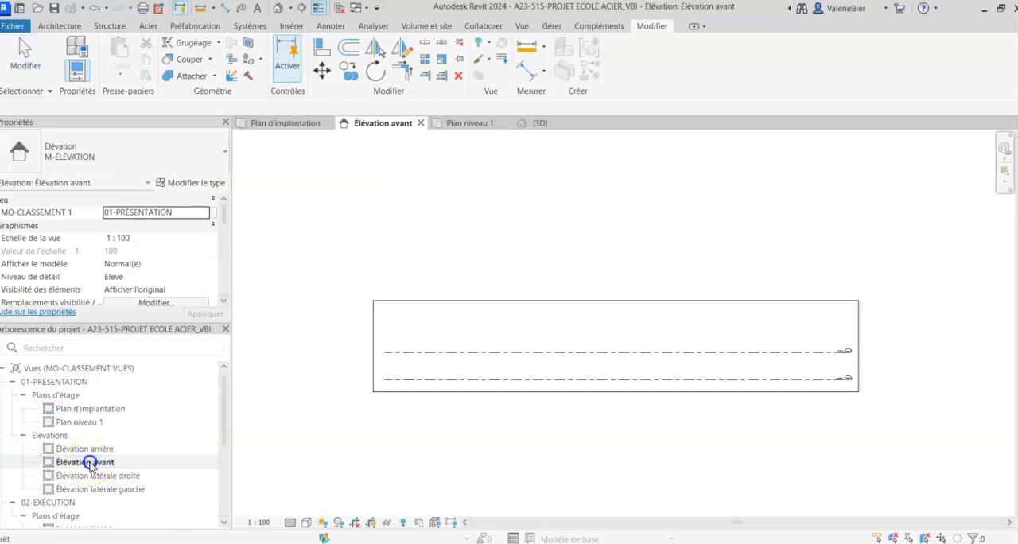
middle_drag(723, 444, 629, 469)
scroll(616, 398, up, 5)
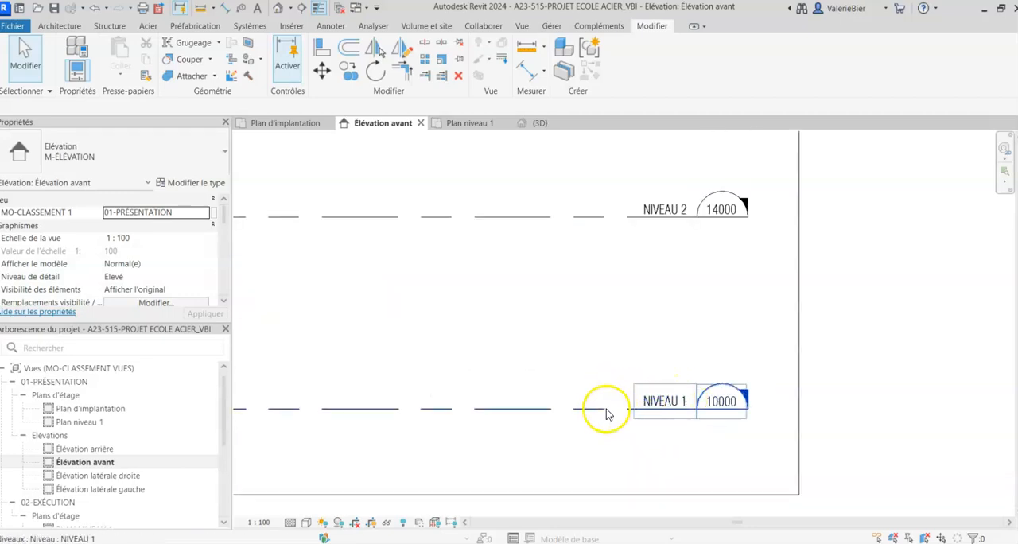
click(597, 410)
click(349, 69)
click(591, 405)
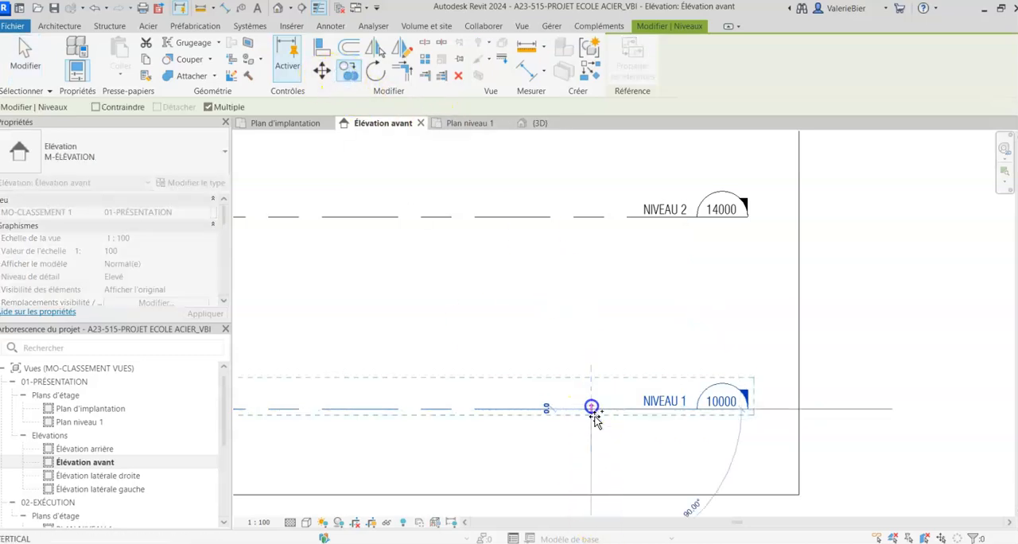
text(200)
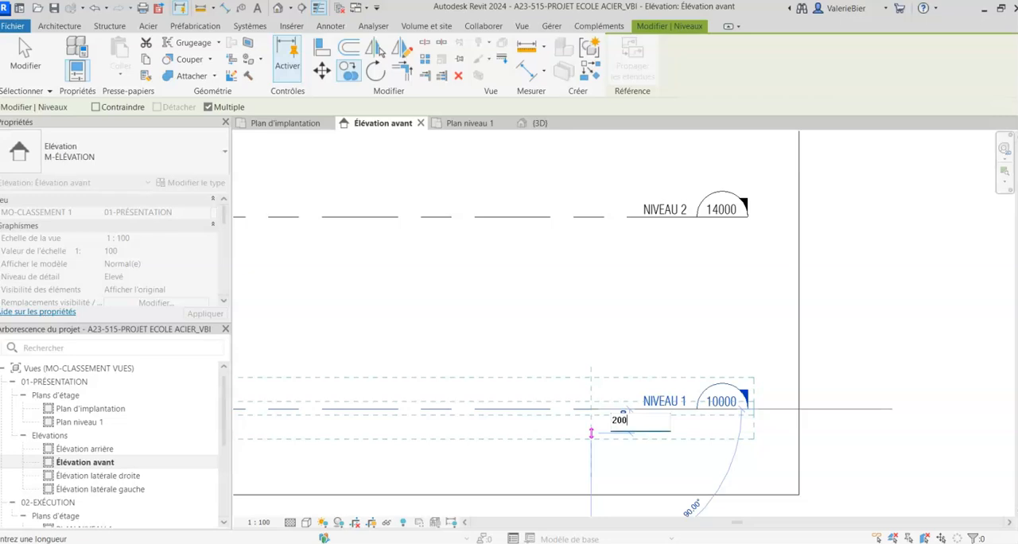
key(Return)
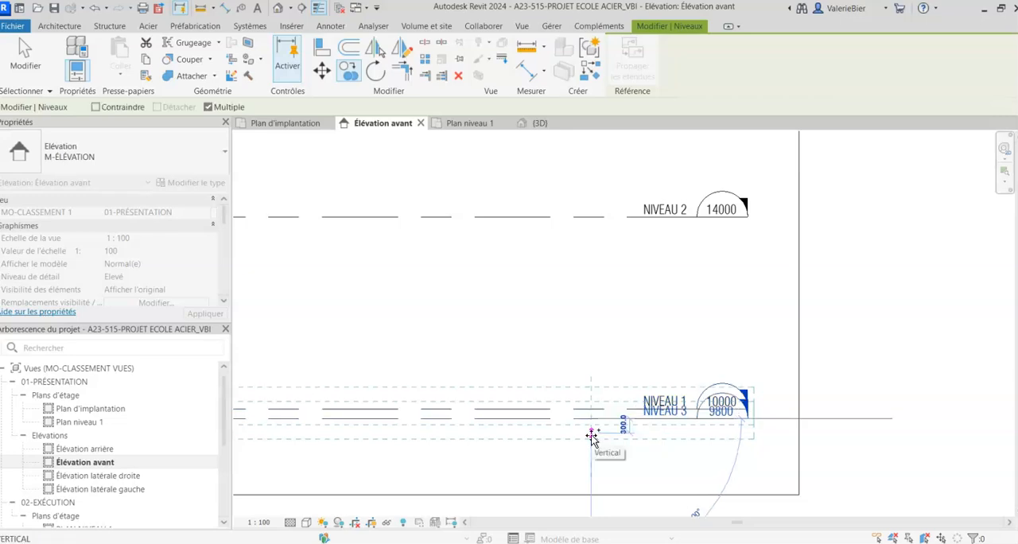
key(Escape)
key(Escape)
- Change the type of the copied level below NIVEAU 1 to M-NIVEAU-PLAFOND
click(705, 421)
scroll(718, 430, up, 2)
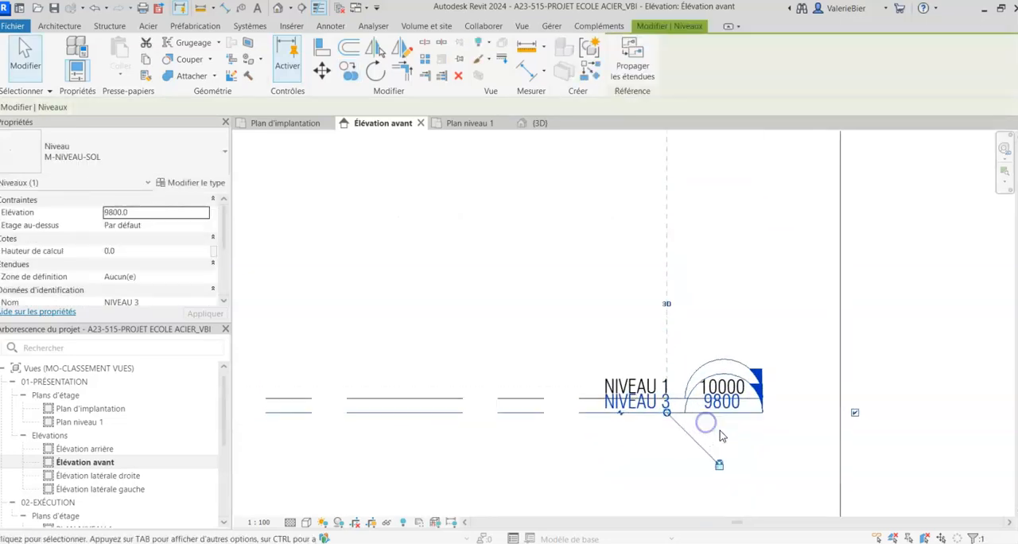
scroll(720, 435, up, 1)
scroll(616, 440, up, 3)
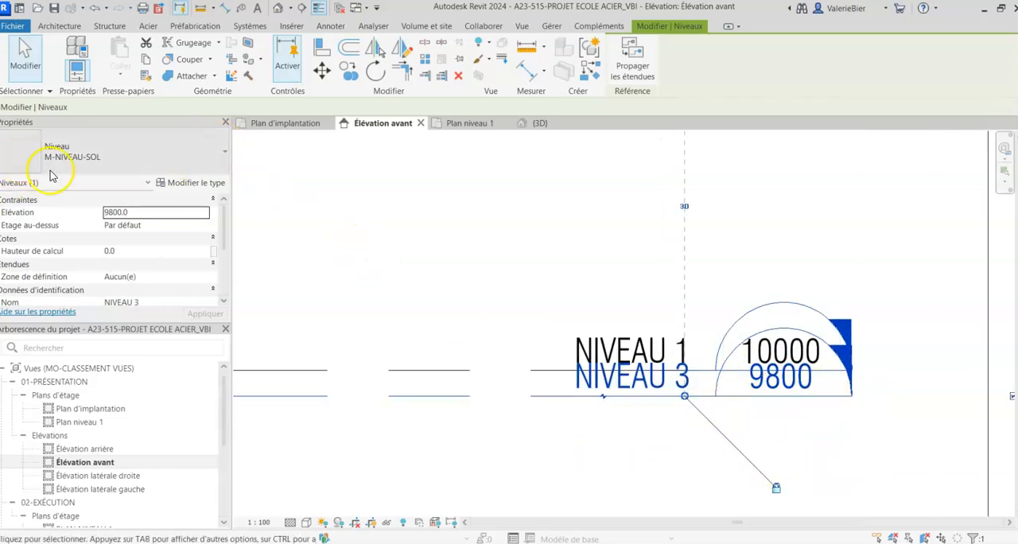
click(79, 156)
click(616, 412)
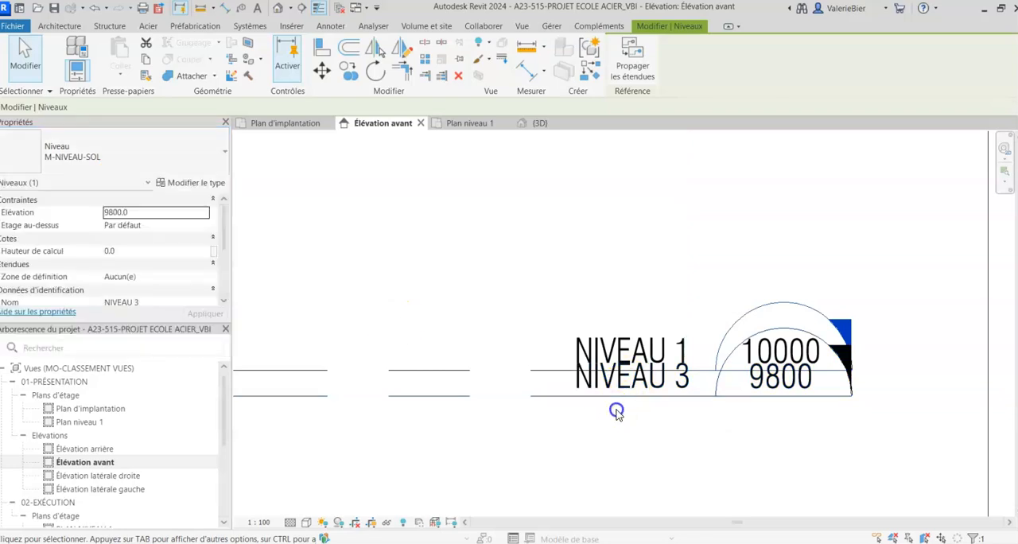
click(618, 397)
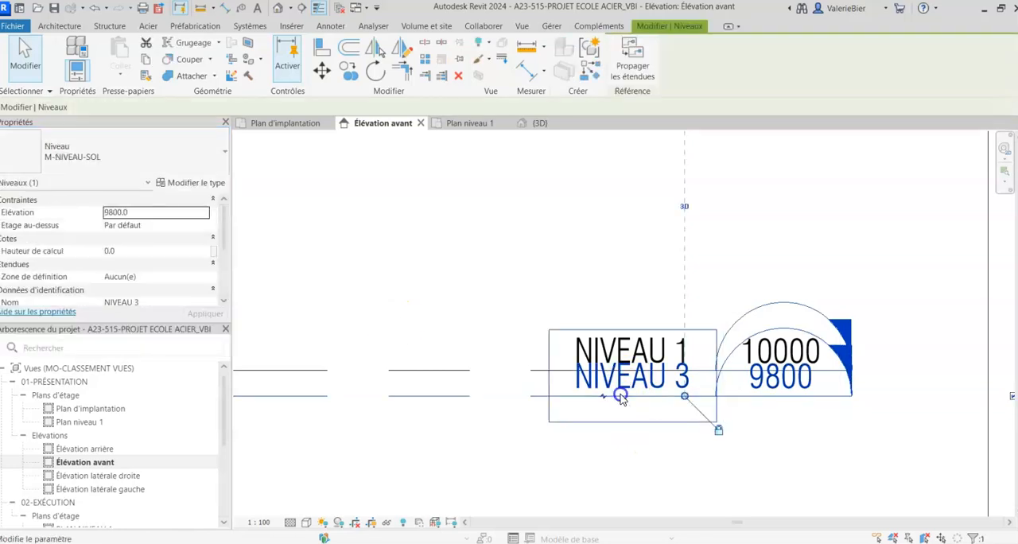
click(87, 155)
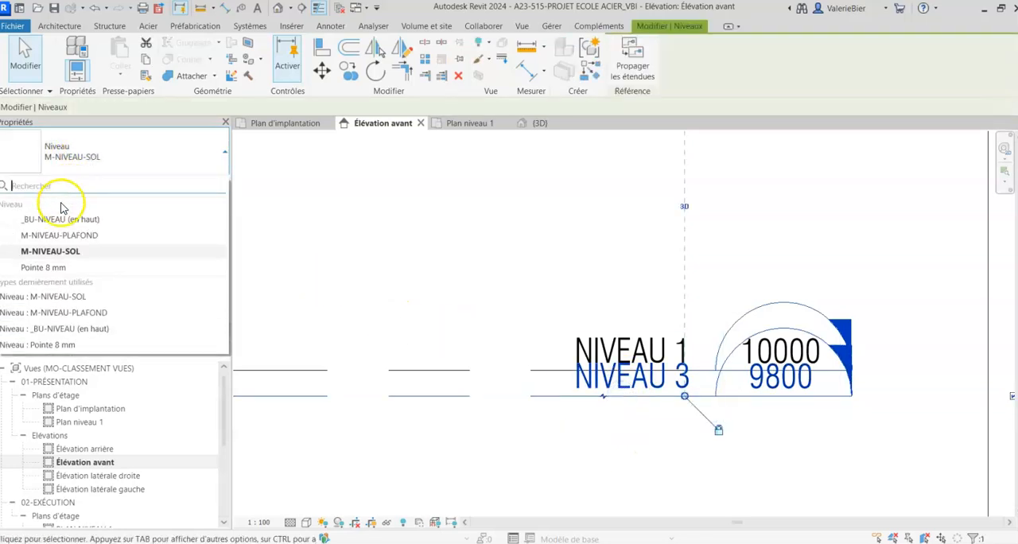
click(48, 234)
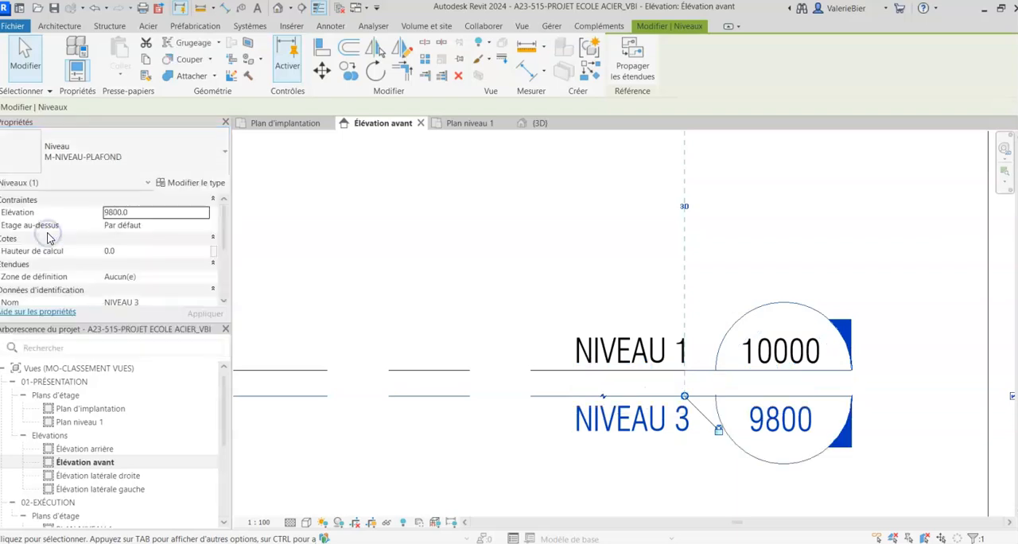
- Rename the copied level below NIVEAU 1 as sol
click(623, 440)
text(sol)
click(655, 474)
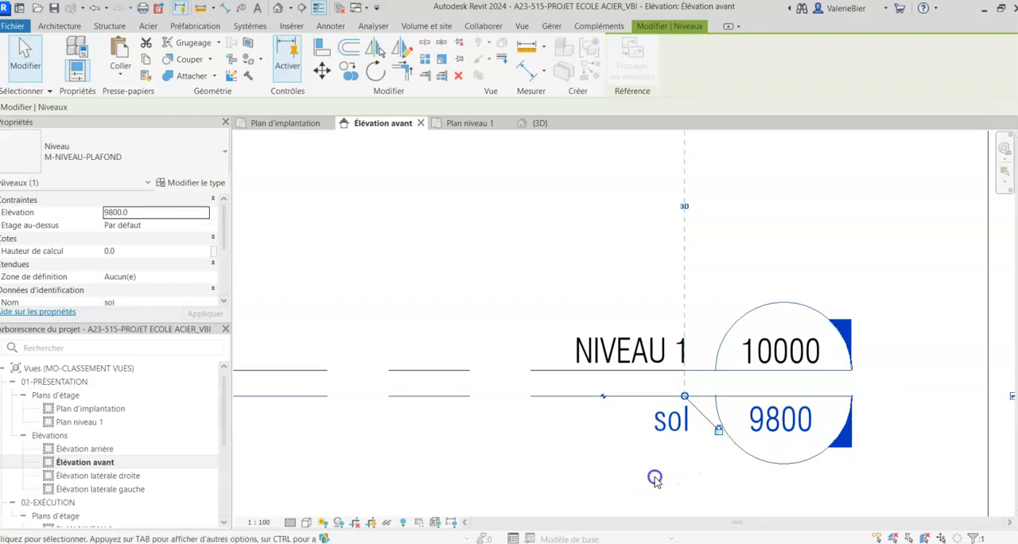
click(538, 444)
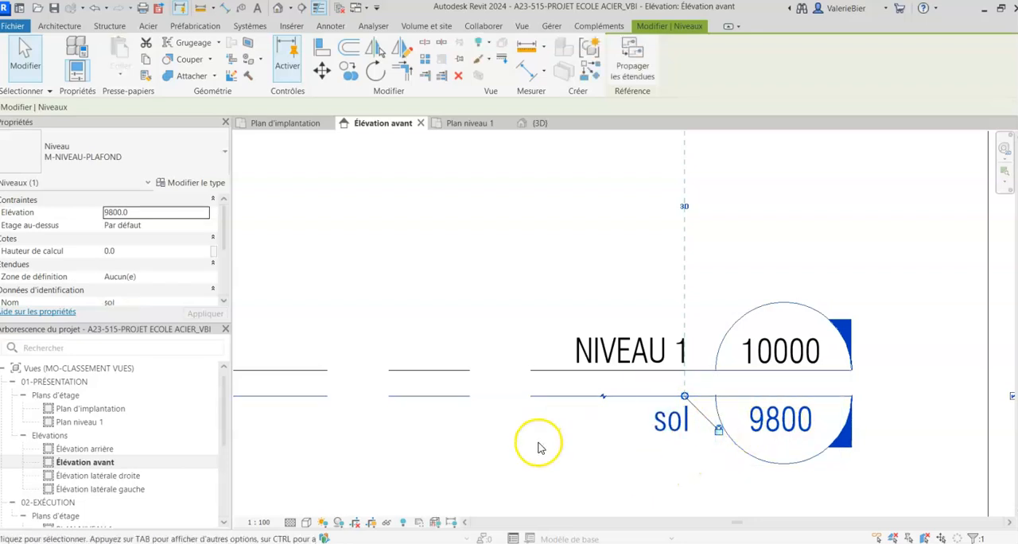
scroll(545, 437, down, 5)
middle_drag(541, 439, 707, 423)
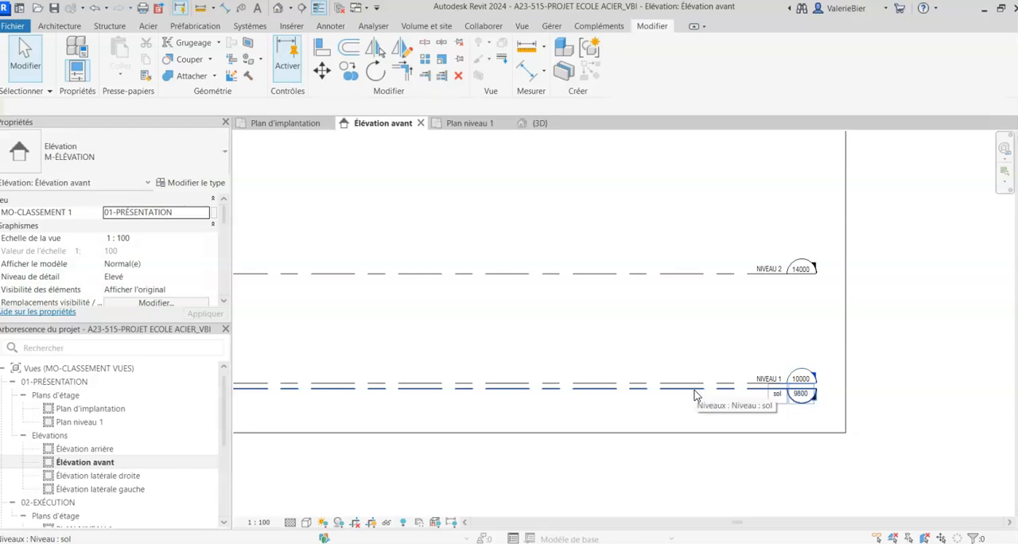
- In Plan d'implantation, start a toposolid from a sketch and draw a rectangular boundary about 218 by 433 m around the whole site
double_click(78, 409)
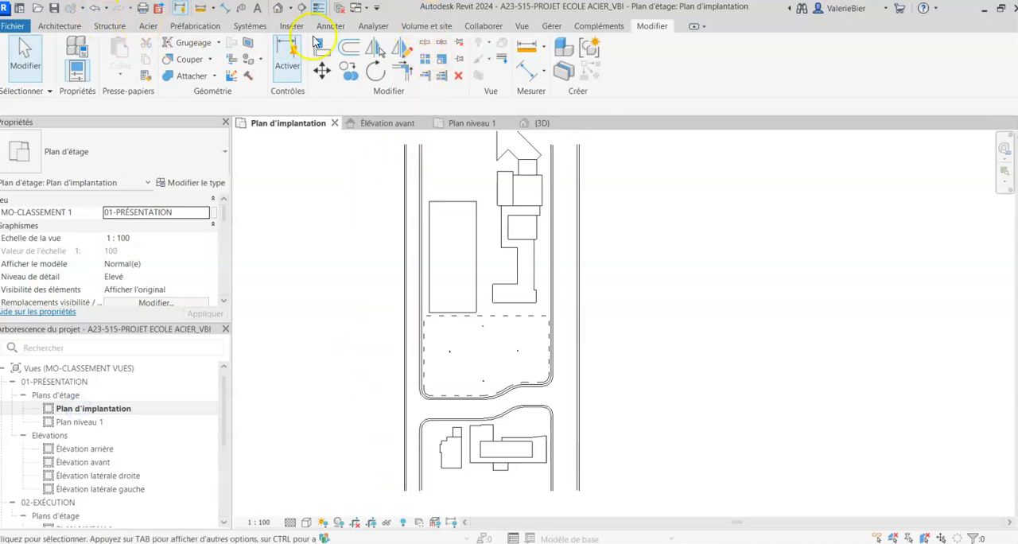
click(427, 26)
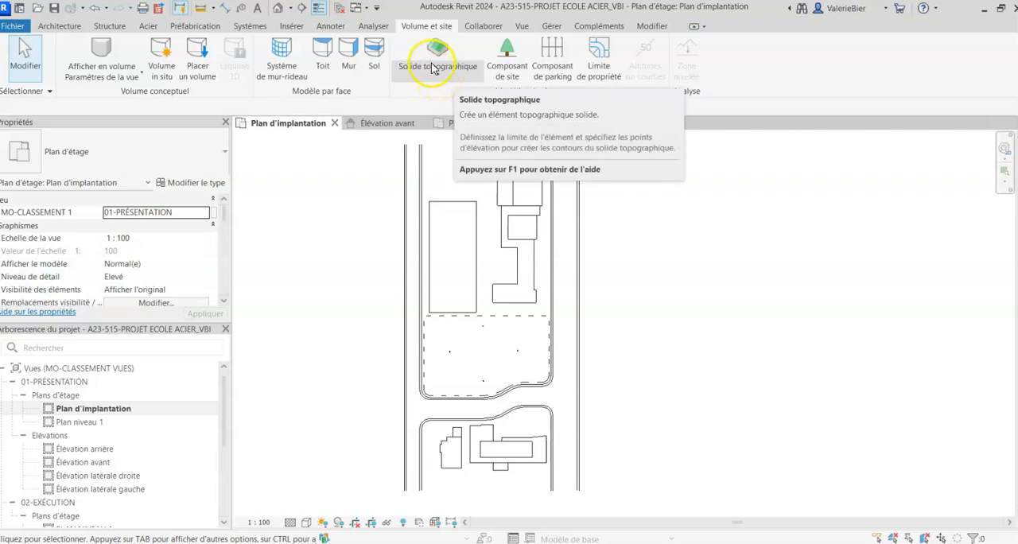
middle_drag(340, 314, 346, 327)
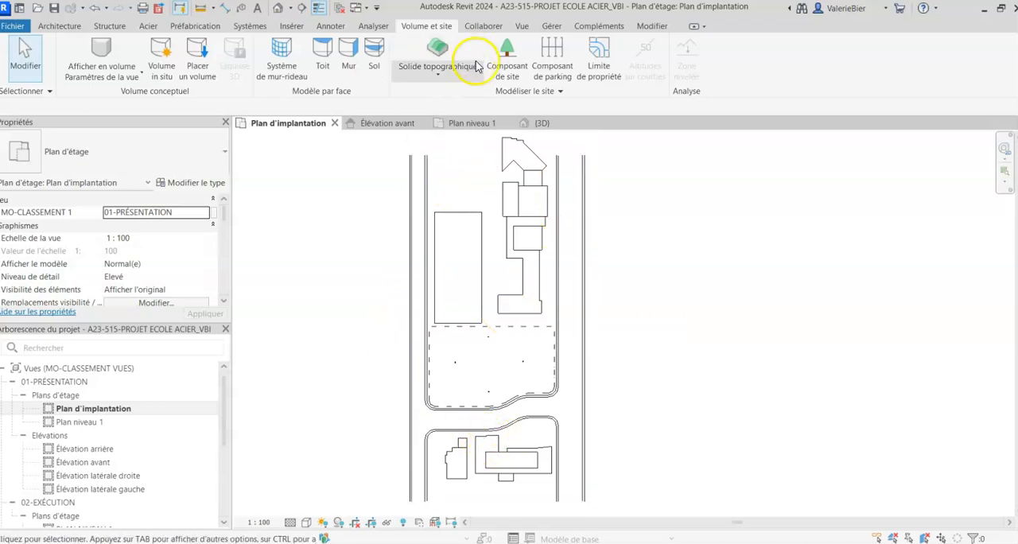
click(438, 74)
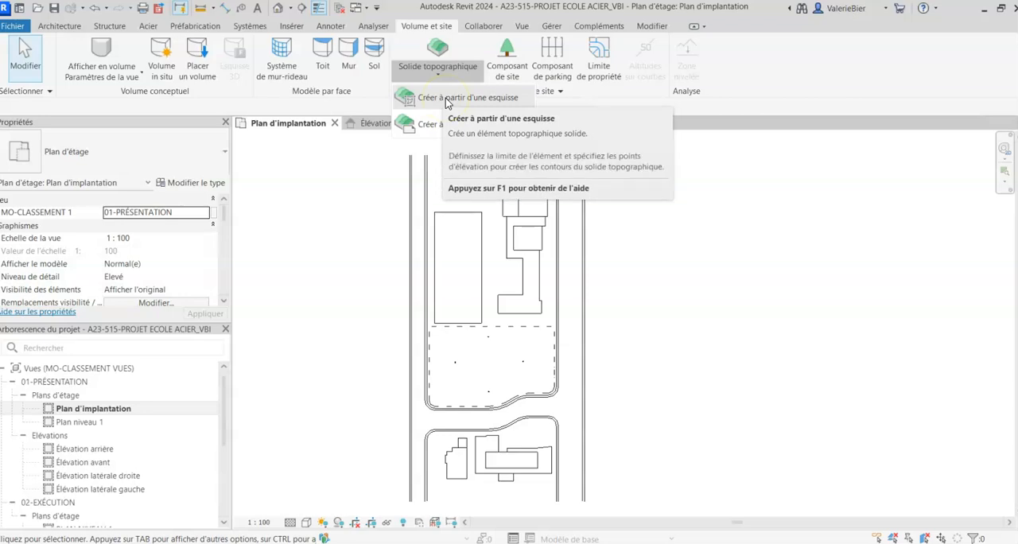
click(447, 99)
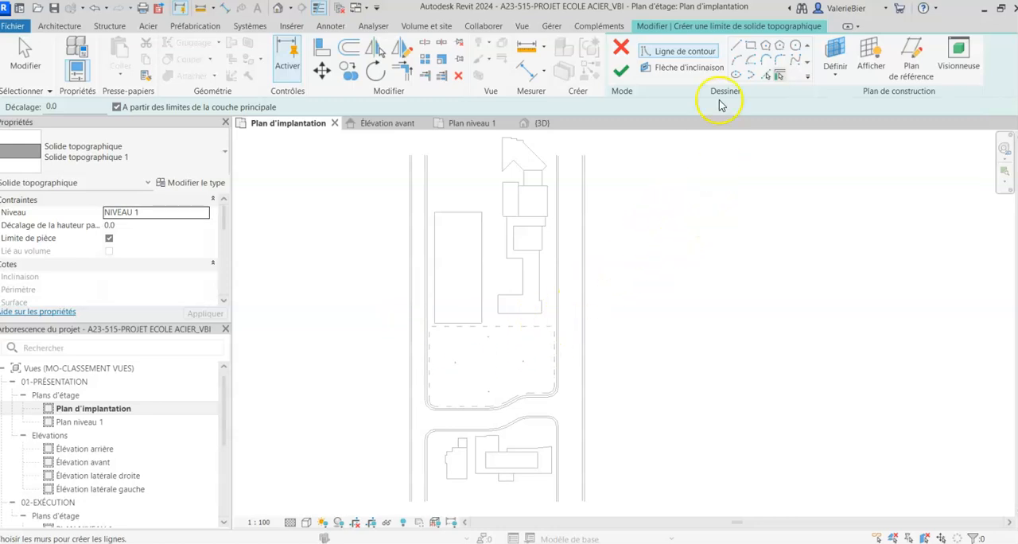
click(750, 46)
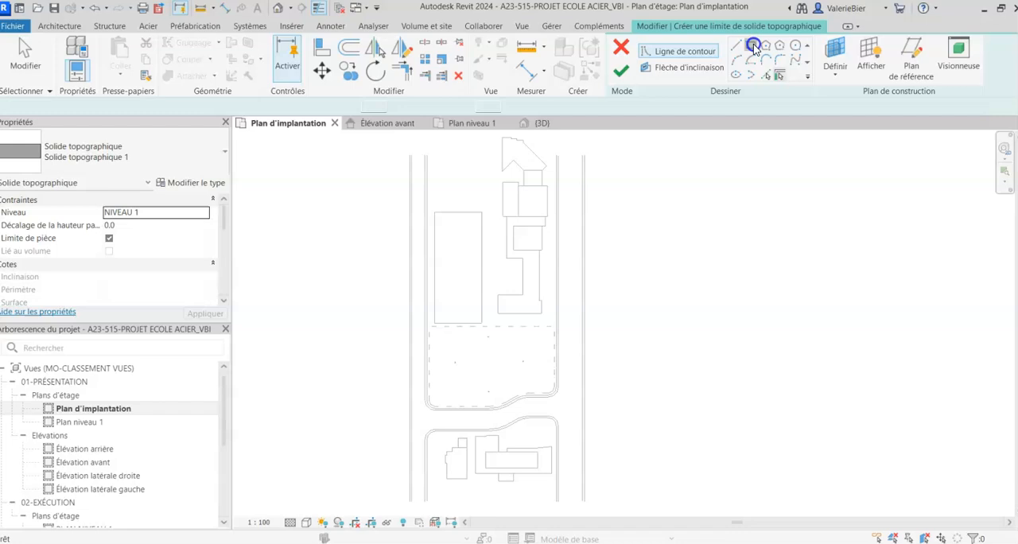
click(408, 153)
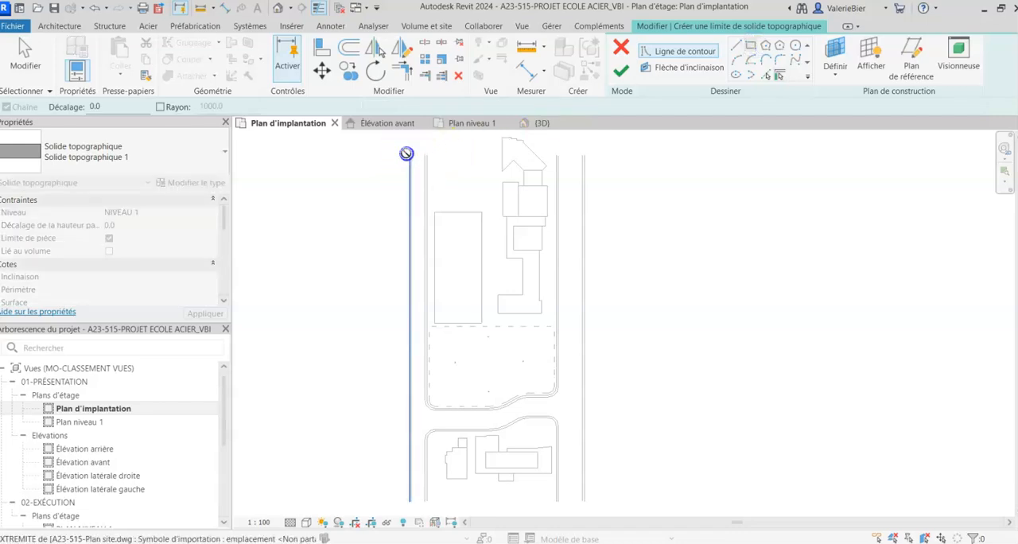
click(583, 502)
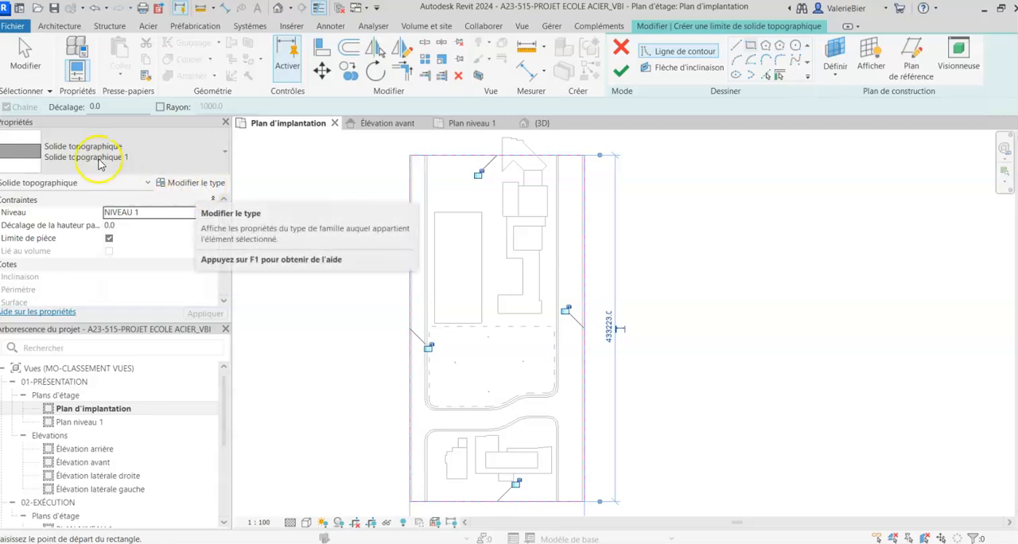
- Duplicate the toposolid type Solide topographique 1 under the name TERRE
click(193, 185)
drag(308, 119, 463, 85)
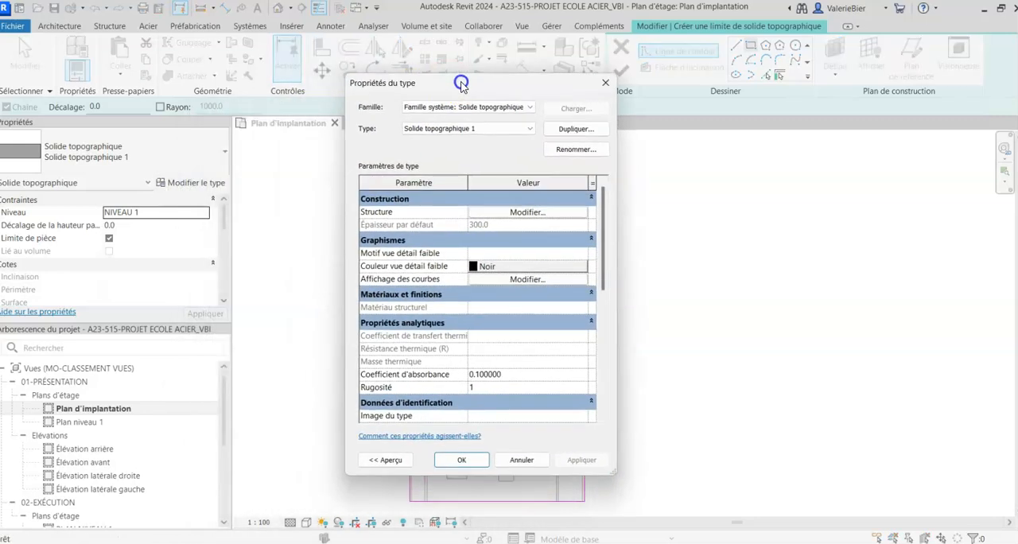
click(576, 129)
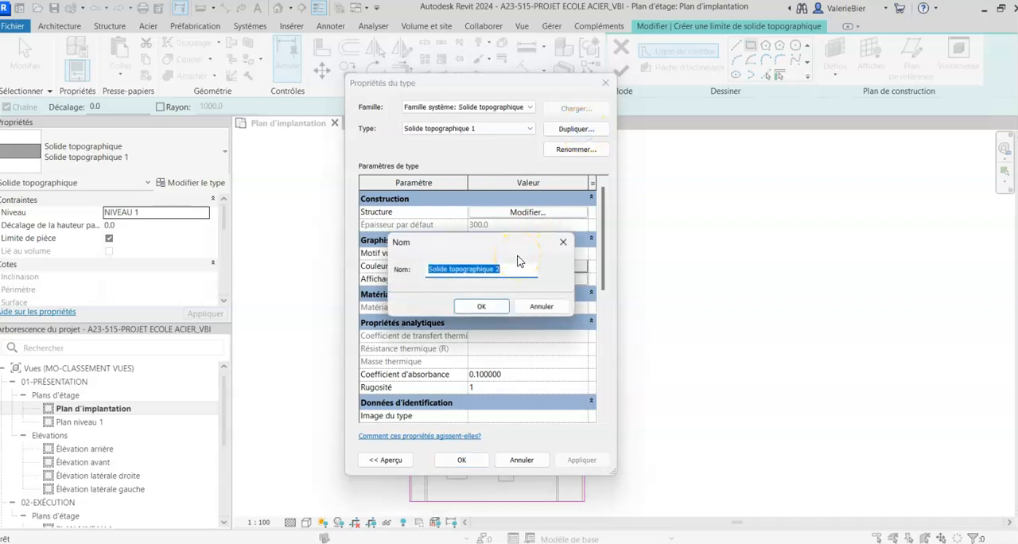
text(TERRE)
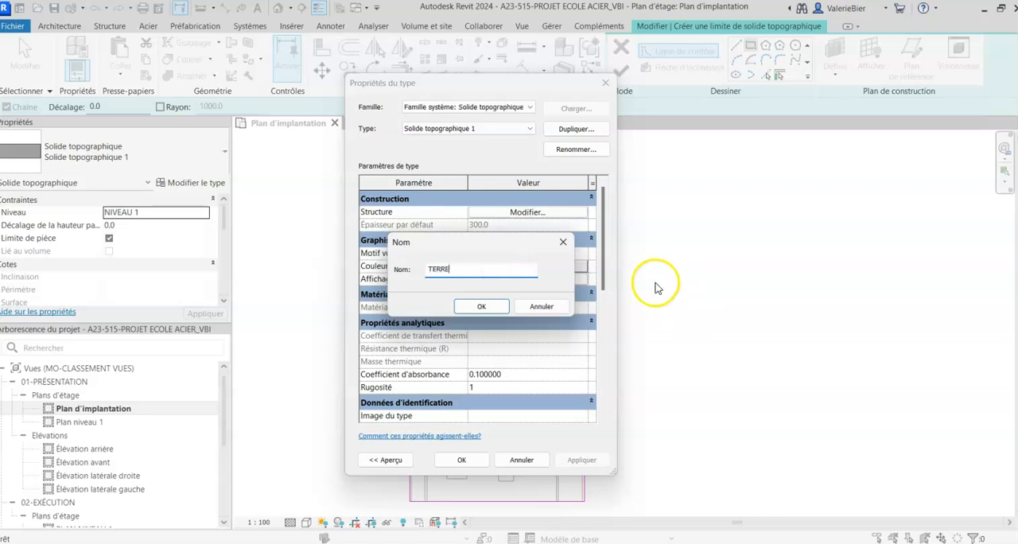
click(479, 306)
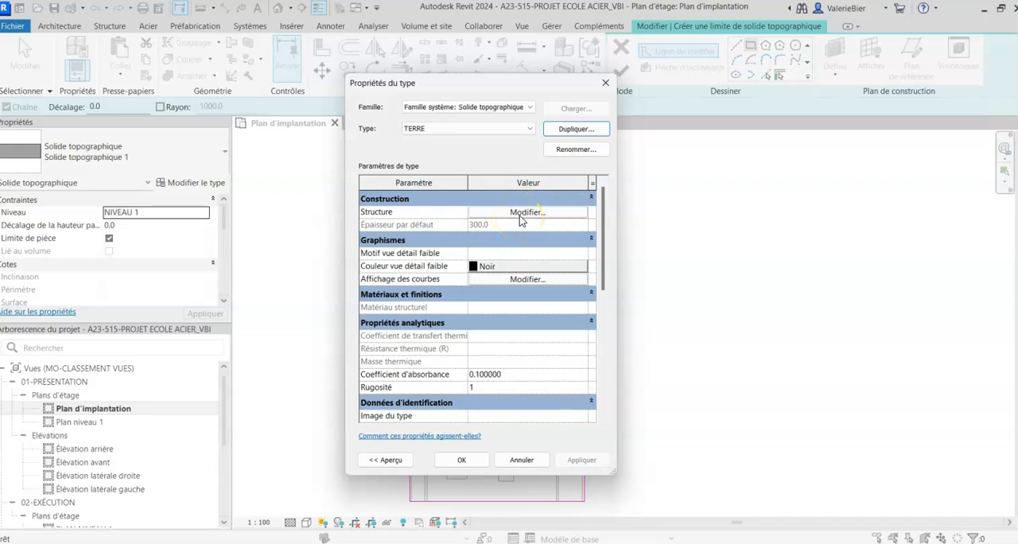
- Open the TERRE type's structure and assign the material Herbe to its Porteur/Ossature layer, searching the materials for HERBE
click(525, 213)
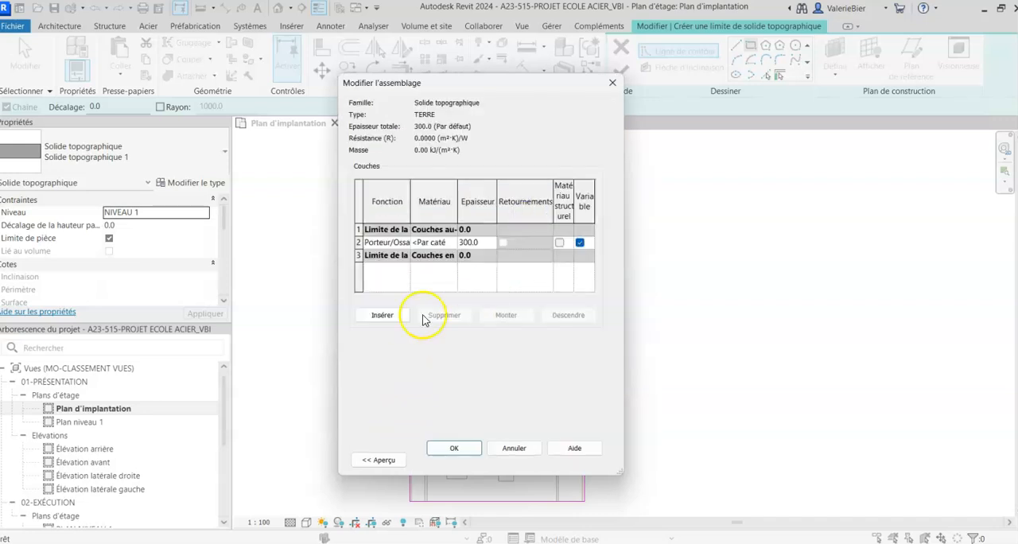
drag(619, 472, 912, 521)
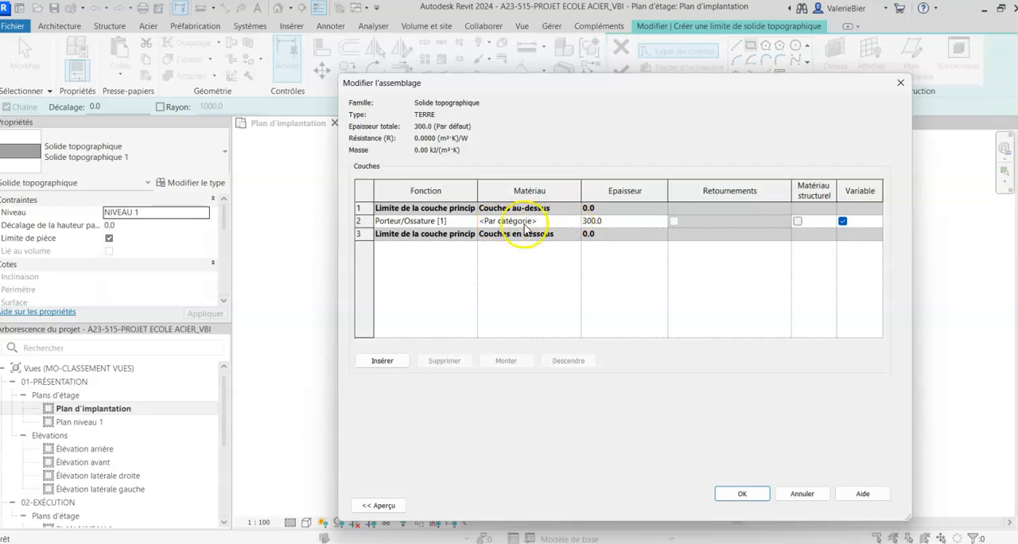
click(576, 224)
click(576, 222)
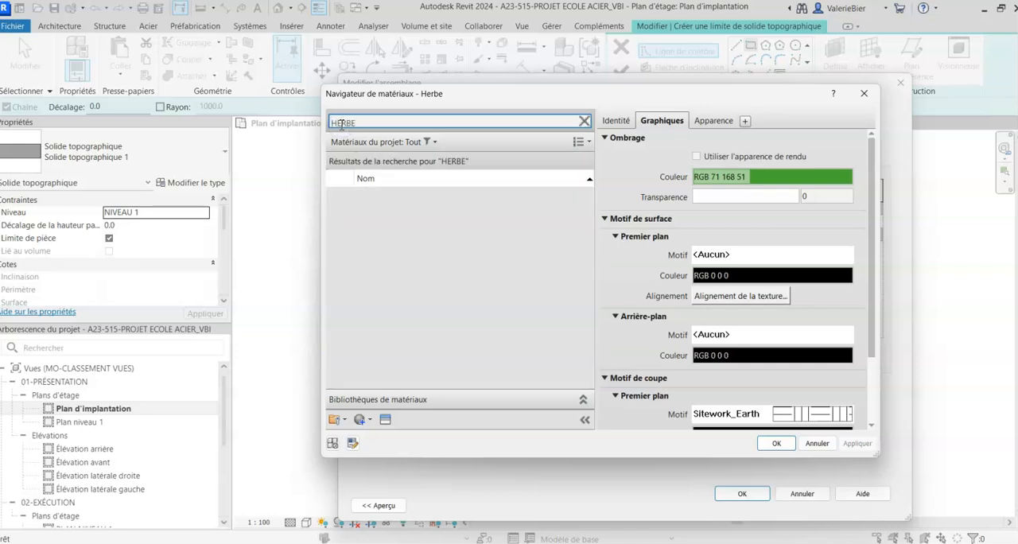
click(342, 208)
click(342, 207)
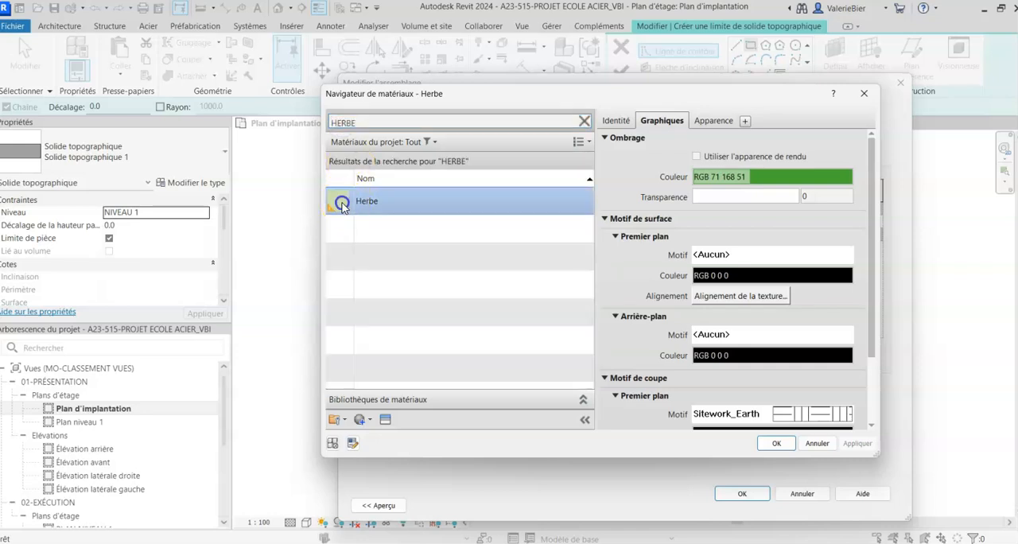
click(361, 204)
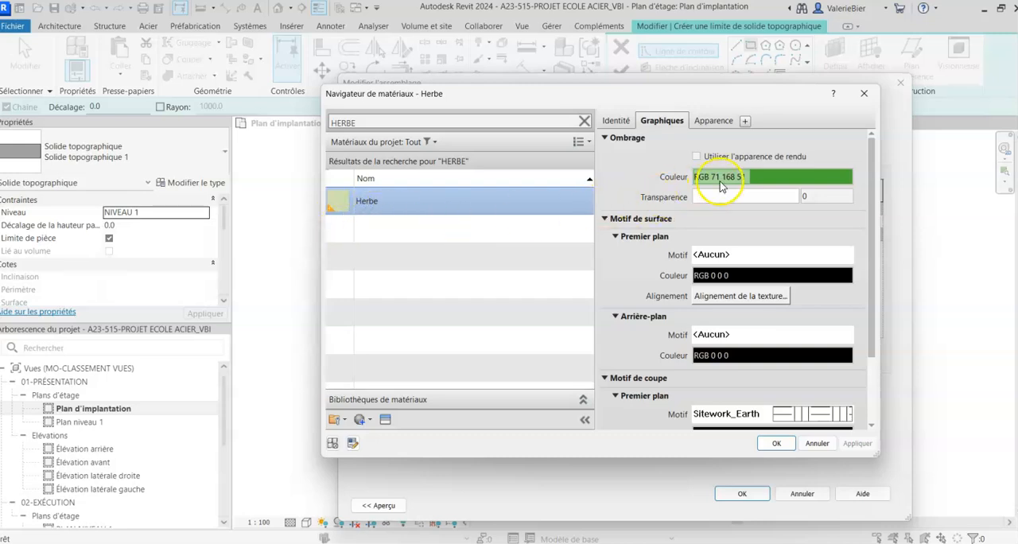
- Set the shading colour of the Herbe material to a muted green, RGB 130-165-103
click(755, 175)
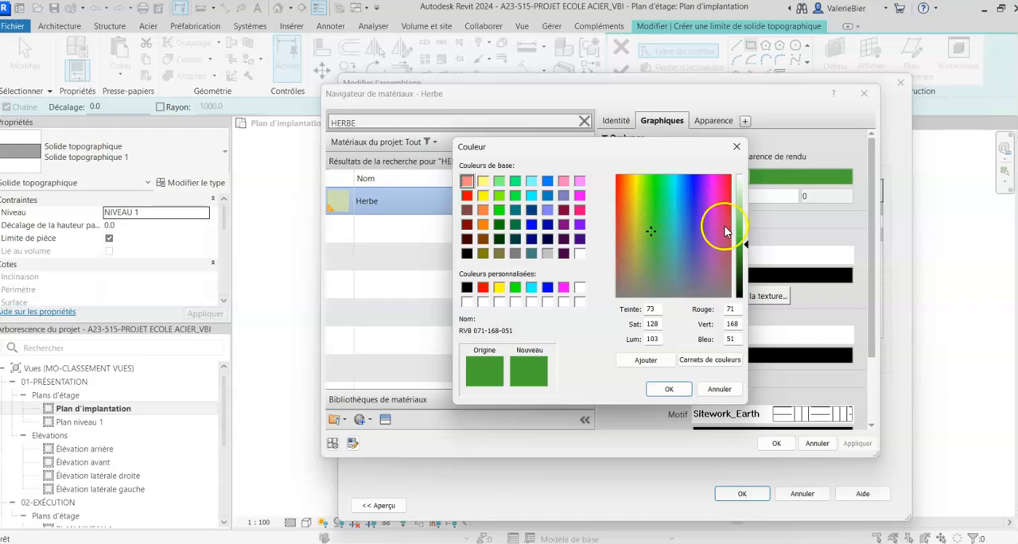
click(715, 388)
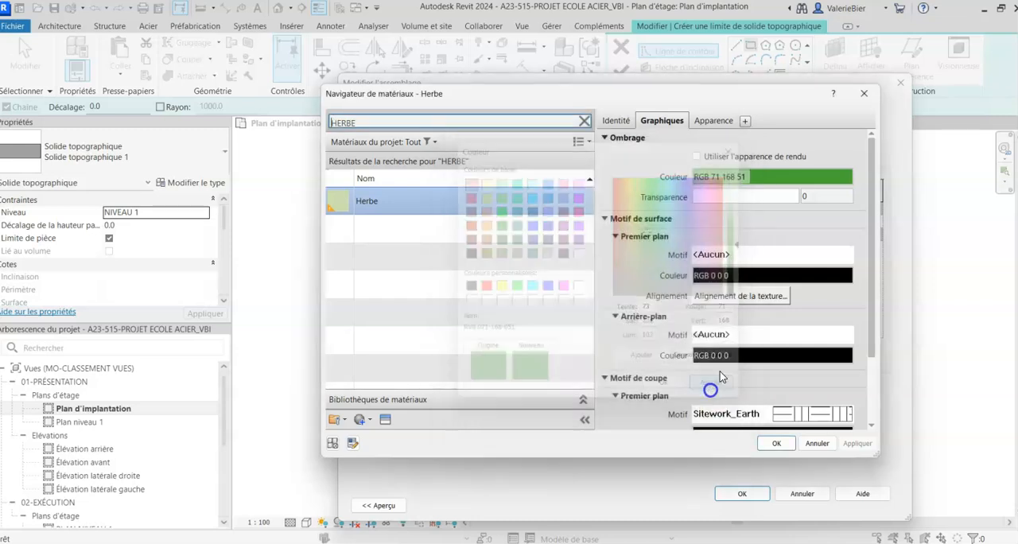
click(738, 178)
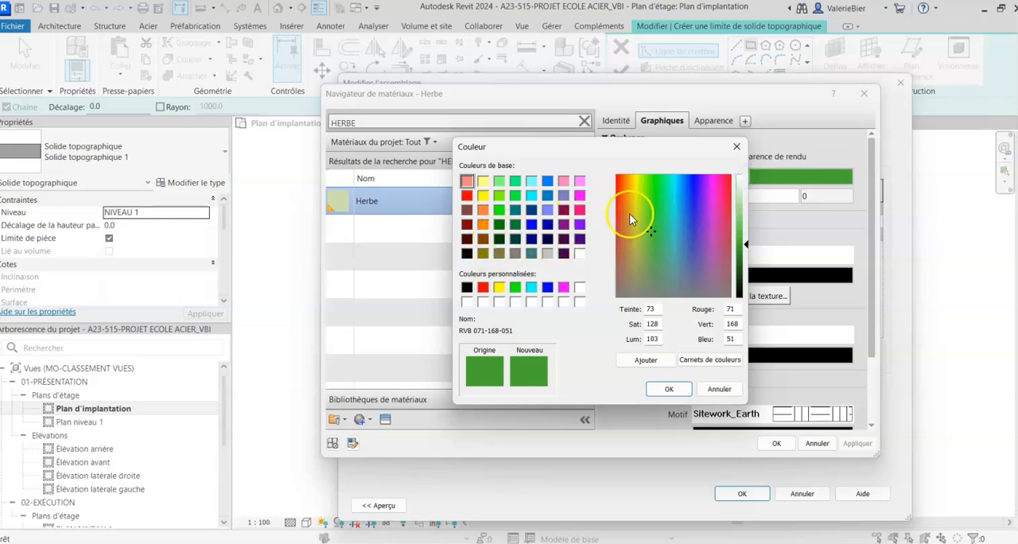
drag(744, 244, 743, 233)
click(652, 264)
click(742, 227)
drag(744, 227, 742, 239)
click(648, 269)
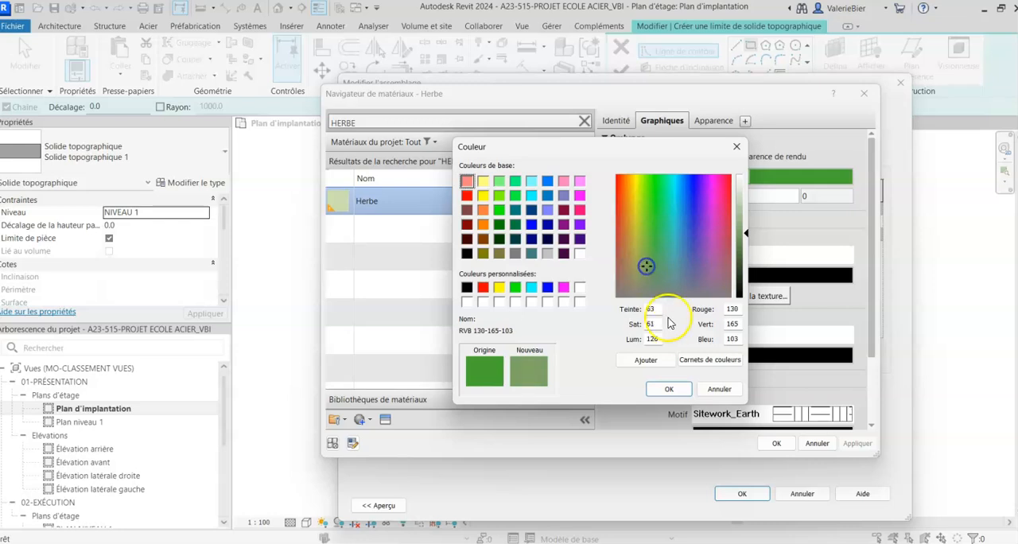
click(668, 389)
- Keep Sitework_Earth as Herbe's foreground cut pattern, set that pattern's colour to grey RGB 114-114-114, and accept the material
scroll(656, 358, down, 1)
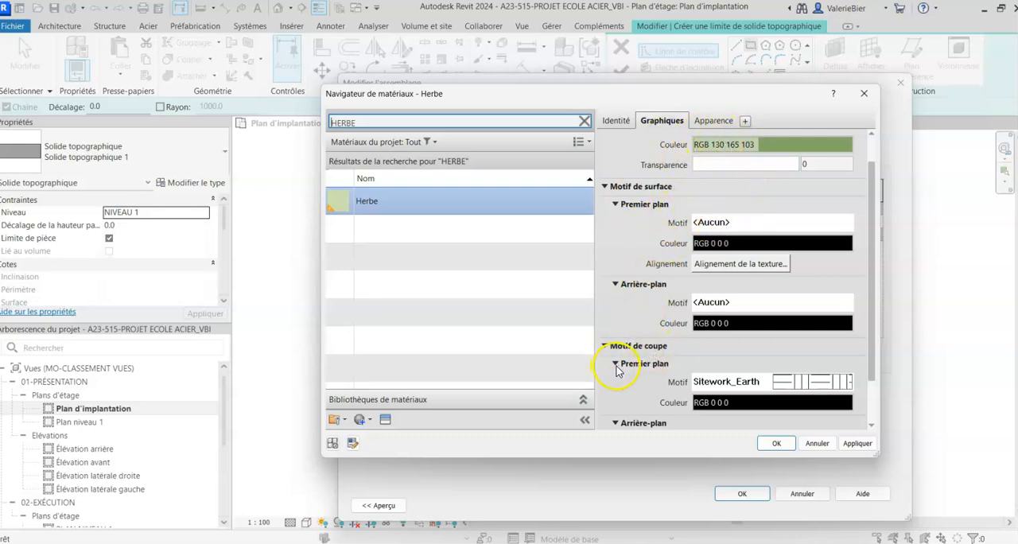
scroll(617, 368, down, 2)
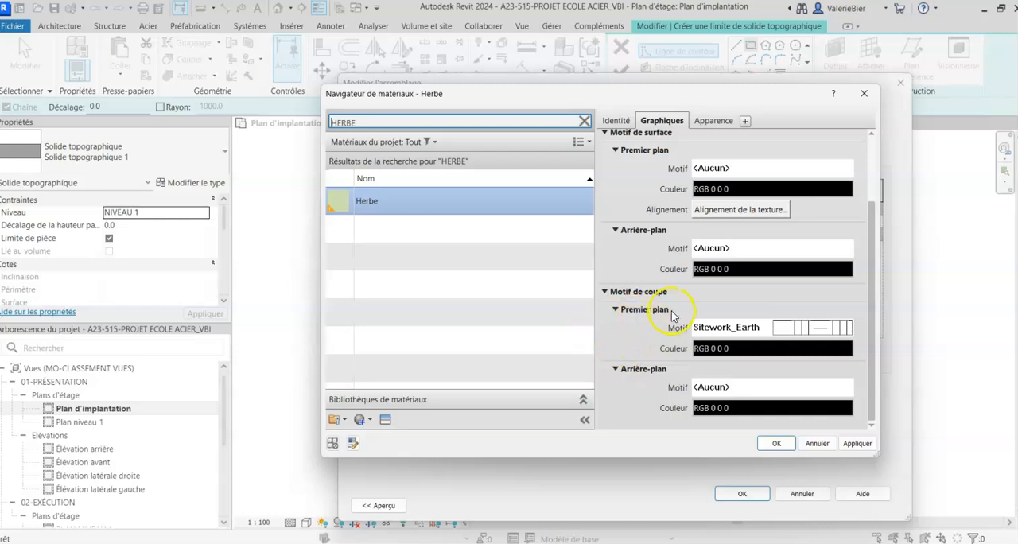
click(785, 333)
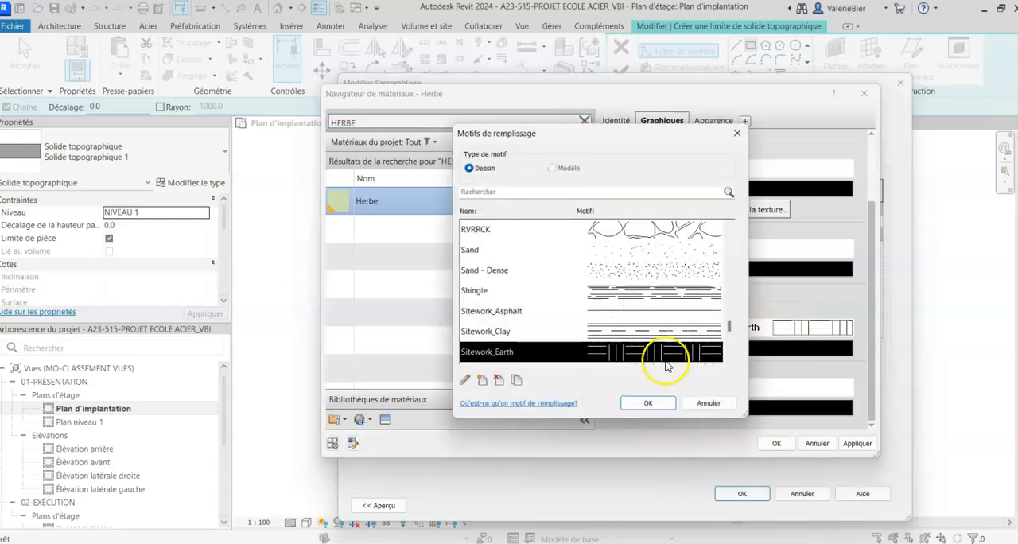
scroll(648, 354, down, 1)
click(644, 404)
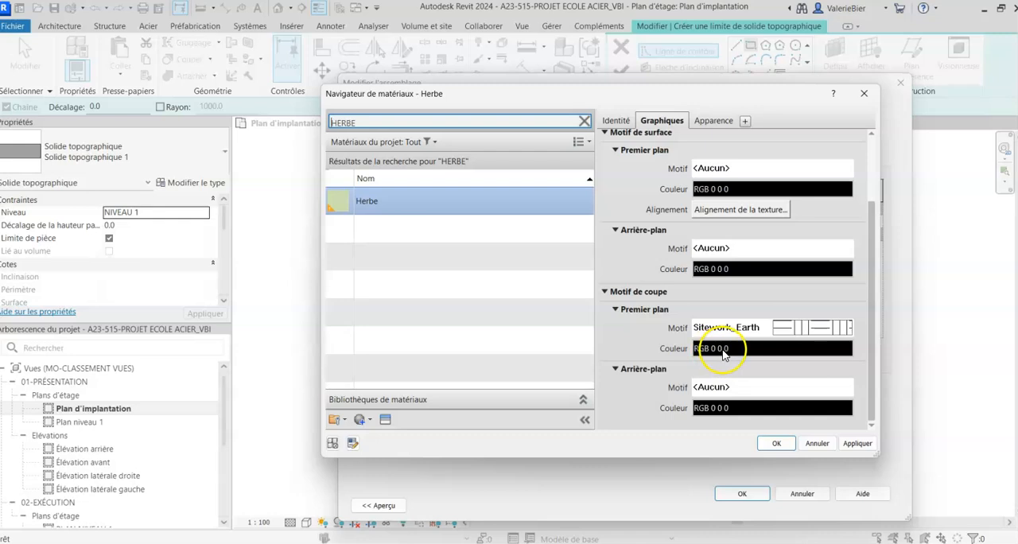
click(732, 352)
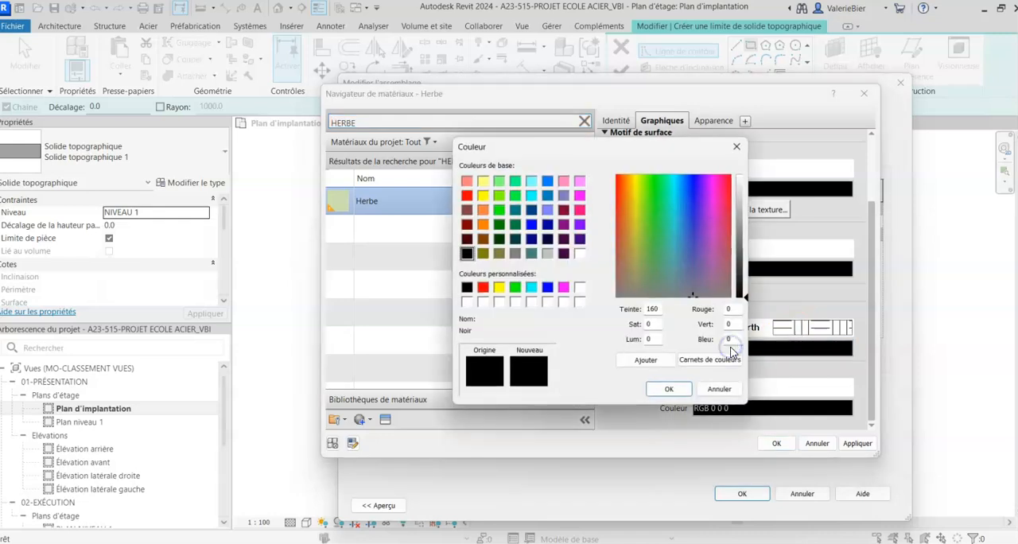
drag(746, 302, 744, 244)
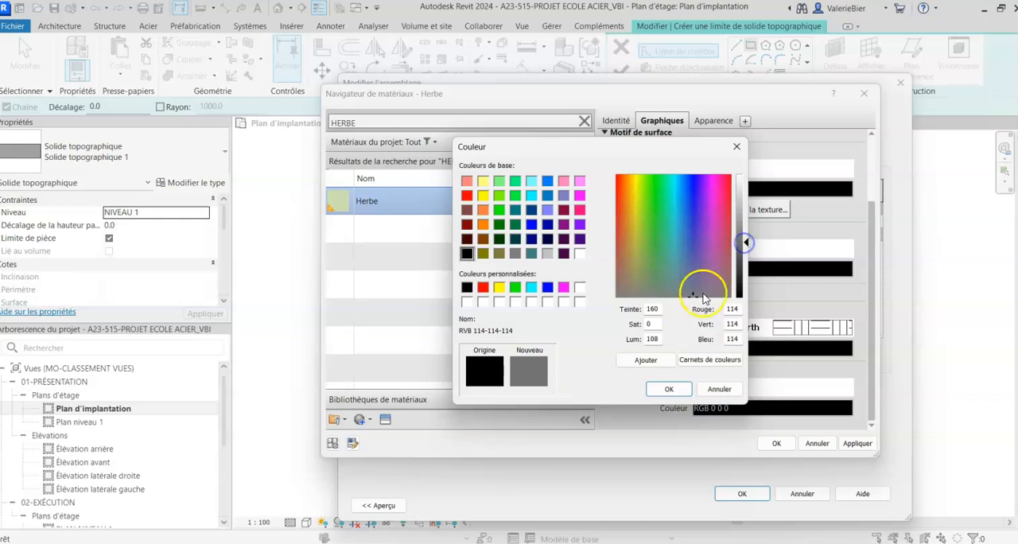
click(667, 392)
click(771, 444)
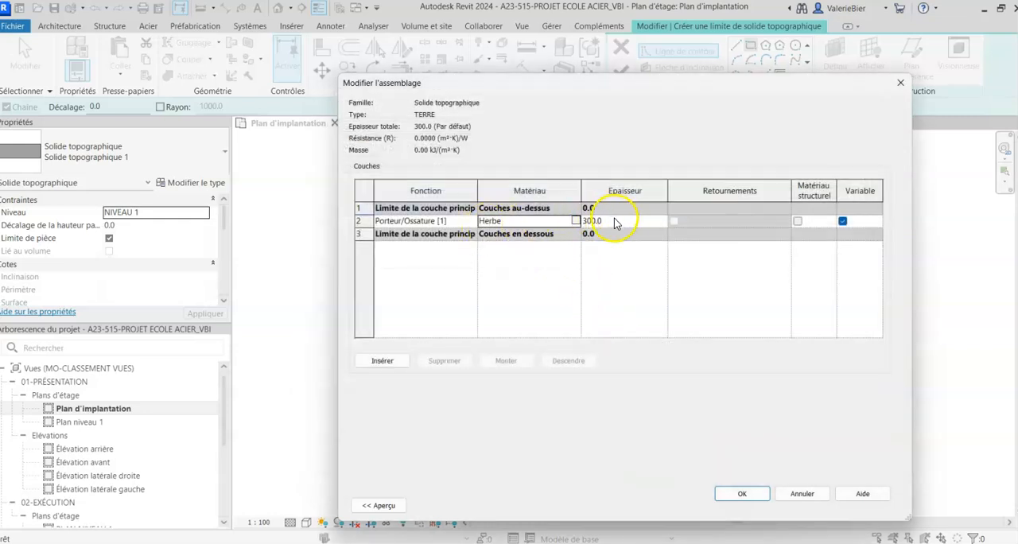
- Set the Herbe layer's thickness to 3000 and accept the TERRE structure and type properties
click(614, 219)
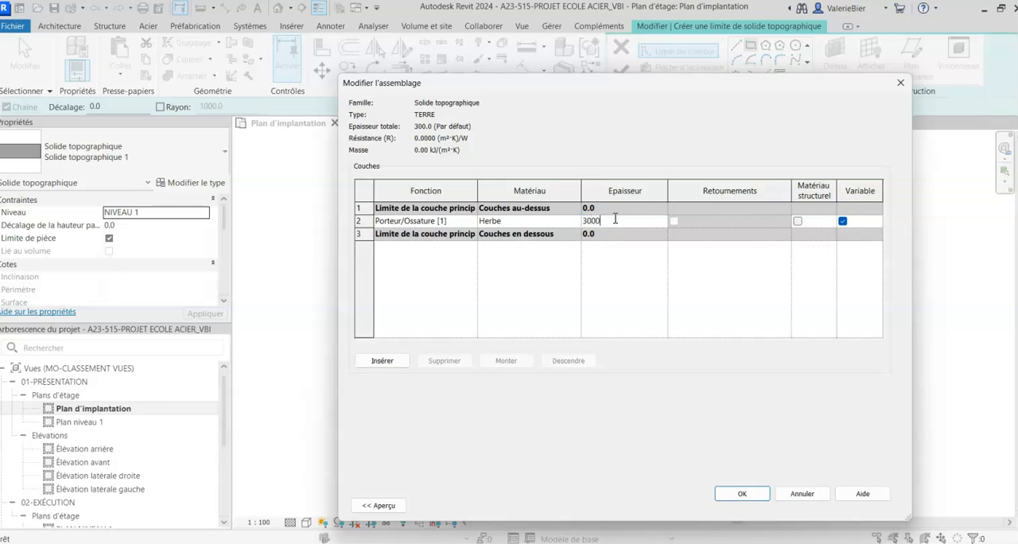
click(493, 280)
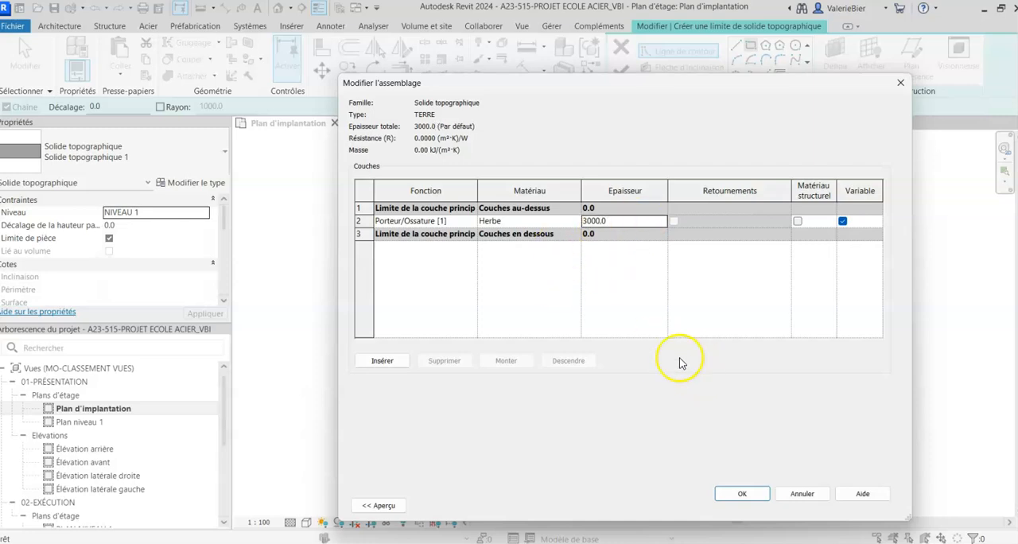
click(742, 494)
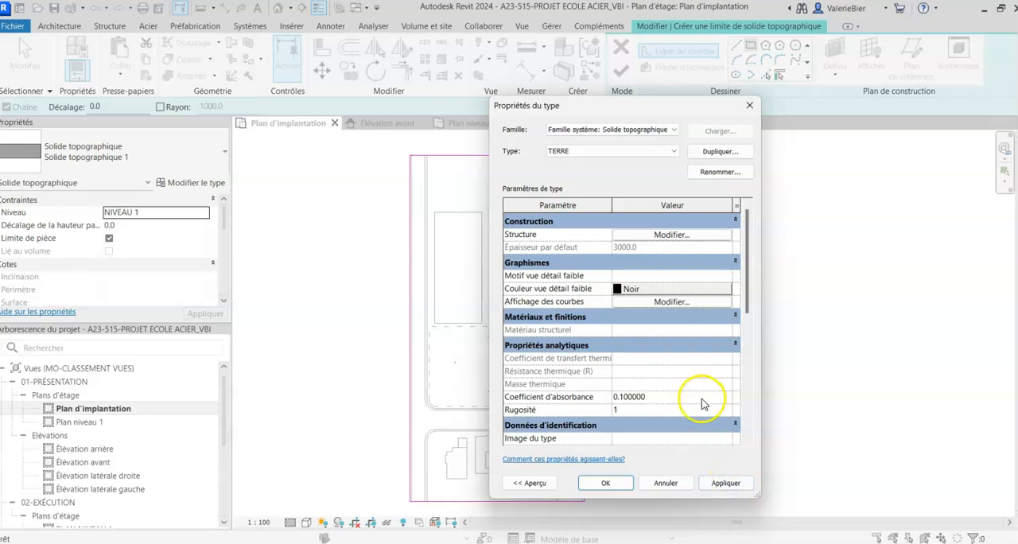
click(605, 486)
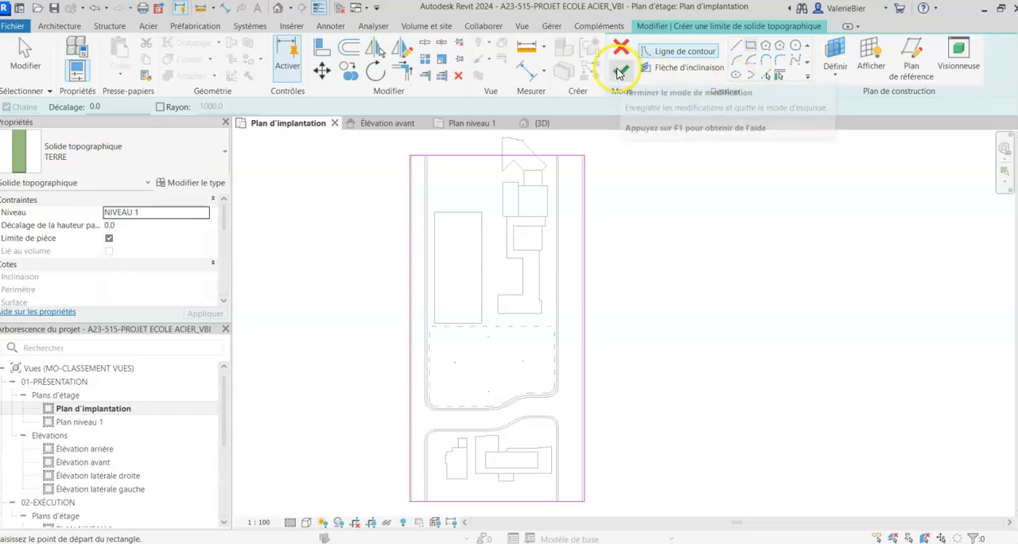
- Finish the boundary sketch to create the TERRE toposolid and clear the selection
click(619, 75)
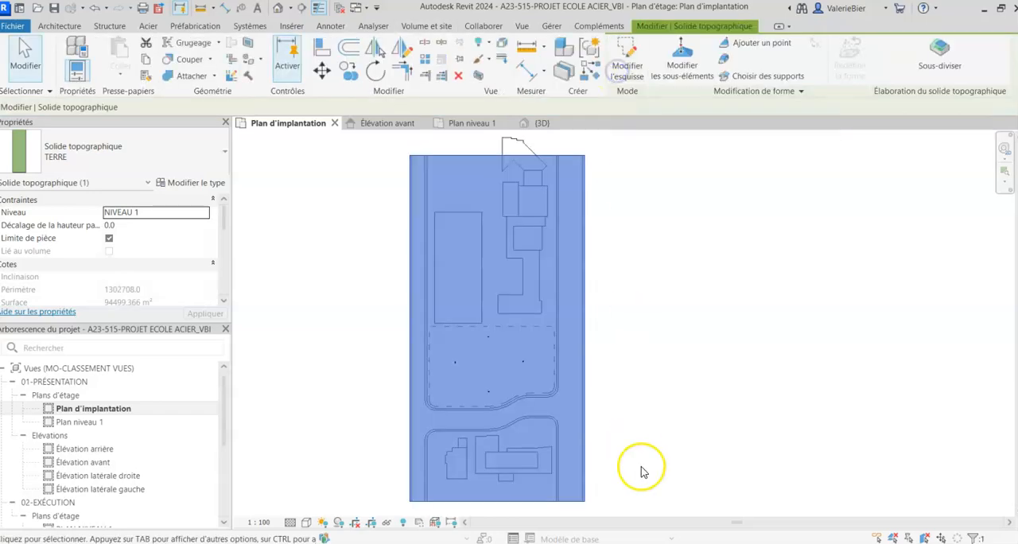
click(716, 326)
click(491, 155)
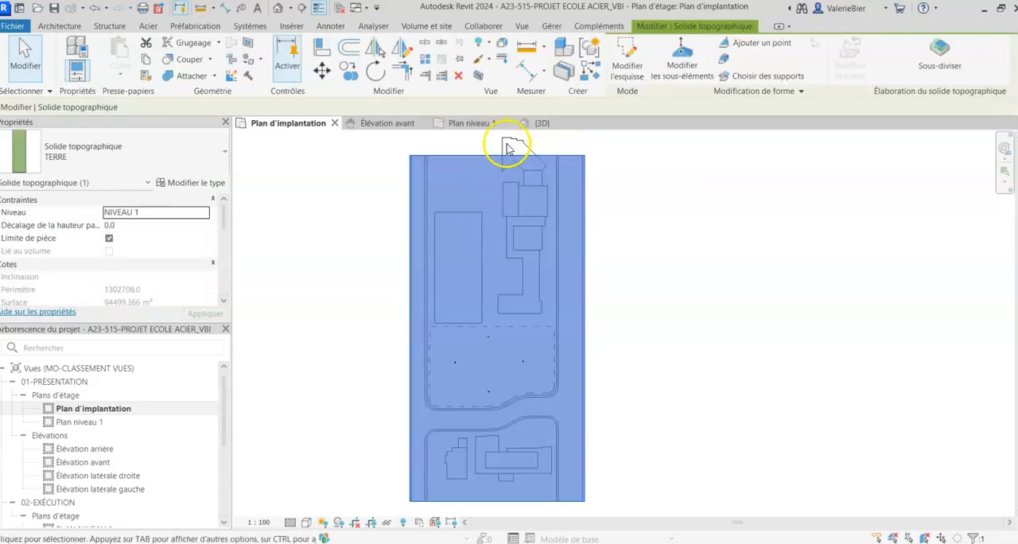
click(375, 319)
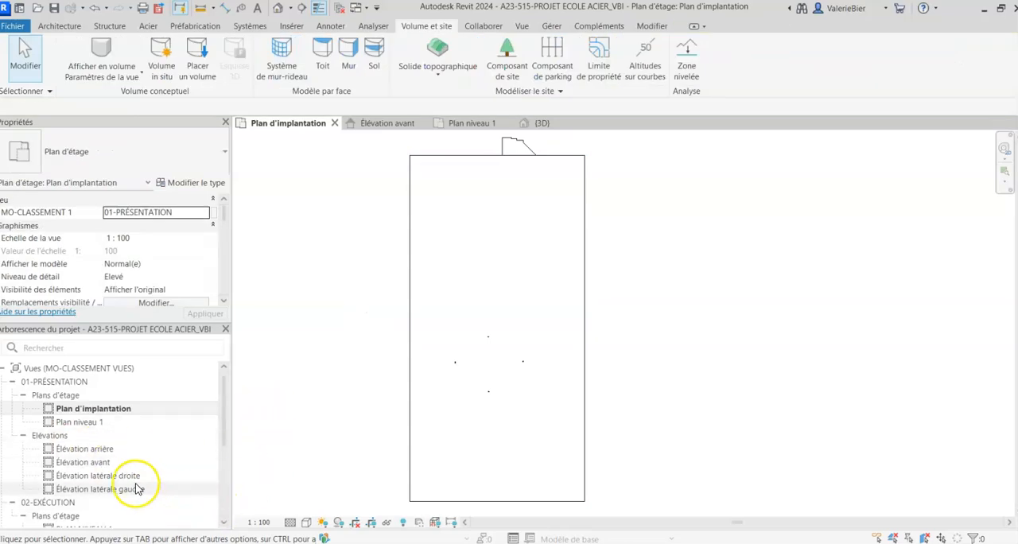
- Open the {3D} view and examine the toposolid's surface colour, edges and thickness
scroll(114, 450, down, 5)
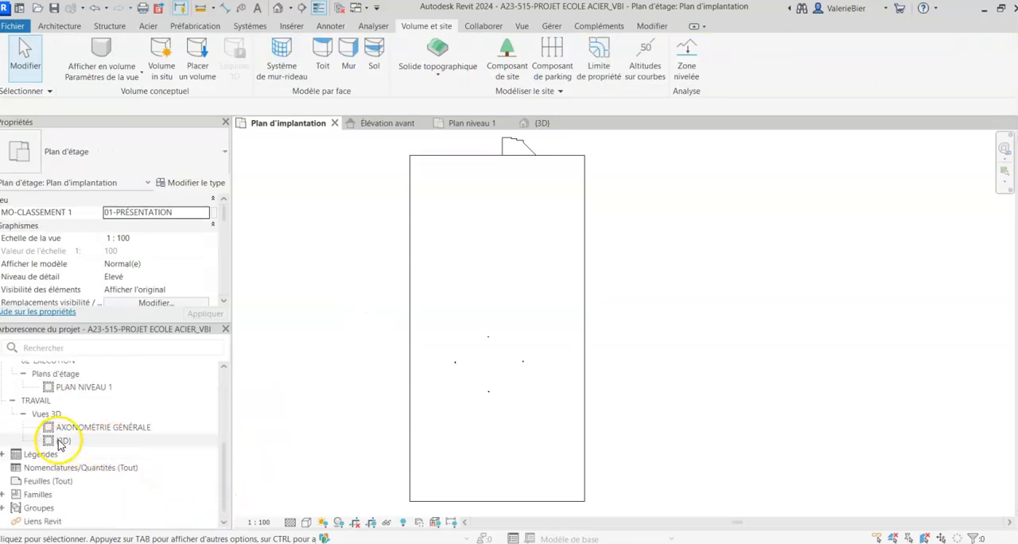
double_click(61, 441)
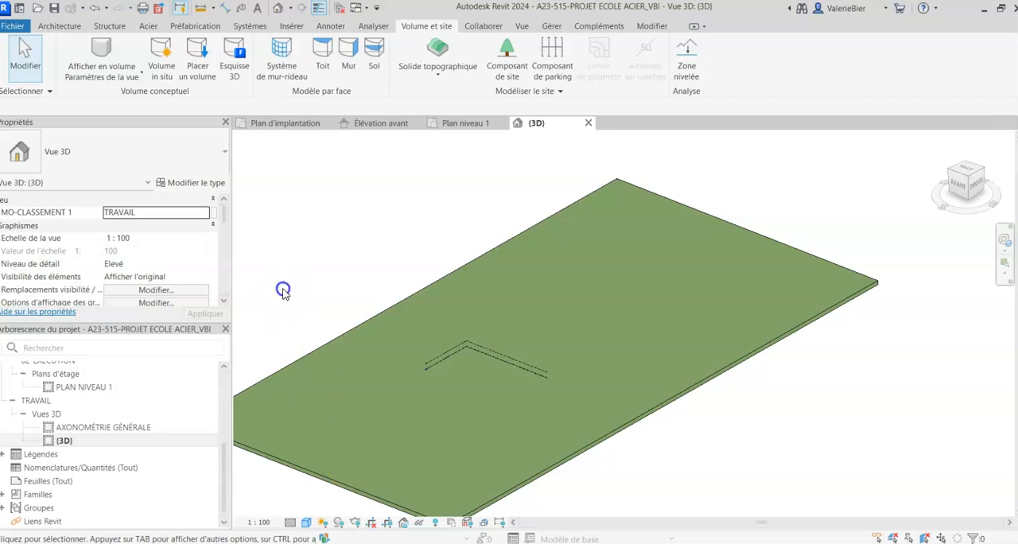
click(307, 523)
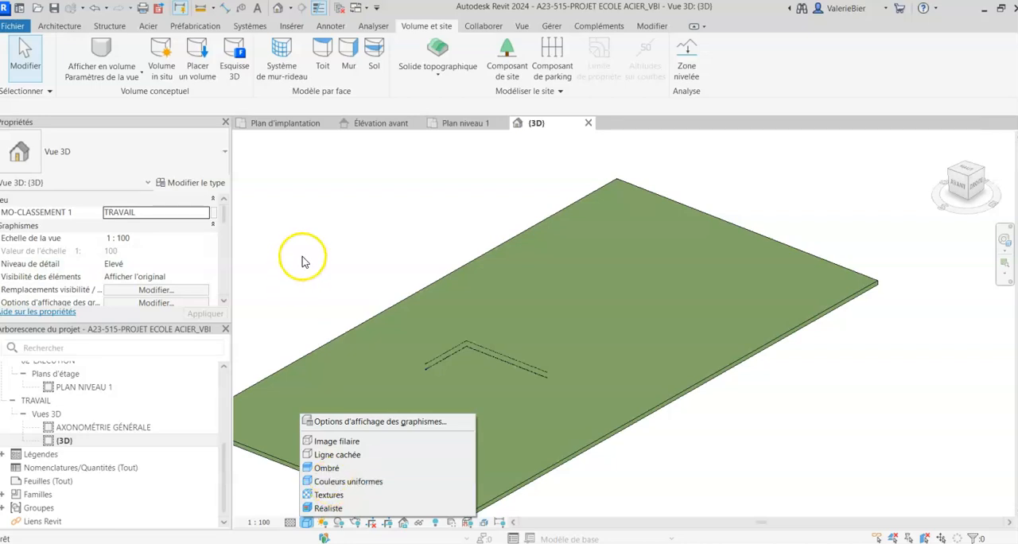
click(325, 239)
scroll(390, 264, down, 4)
middle_drag(427, 315, 544, 319)
scroll(495, 383, up, 5)
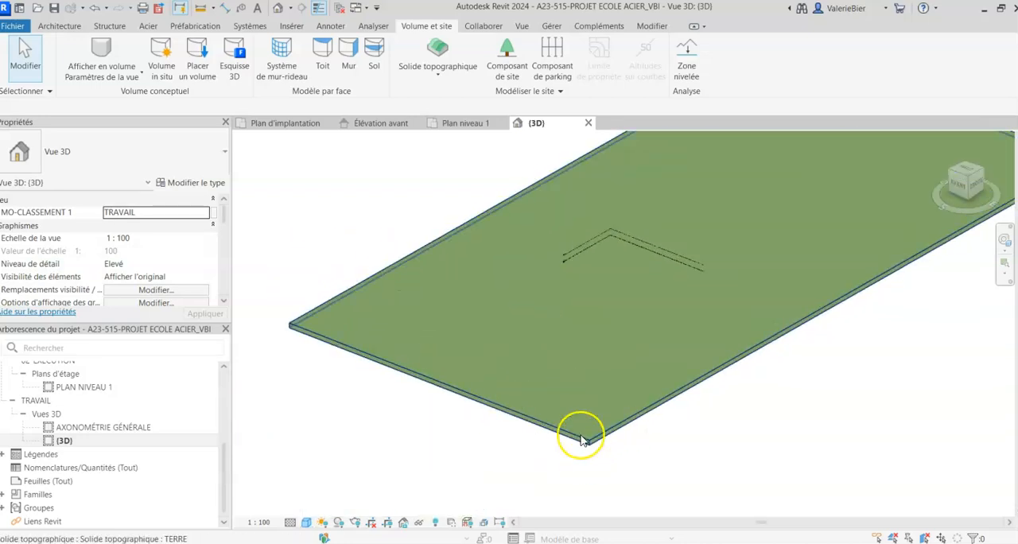
scroll(578, 383, down, 3)
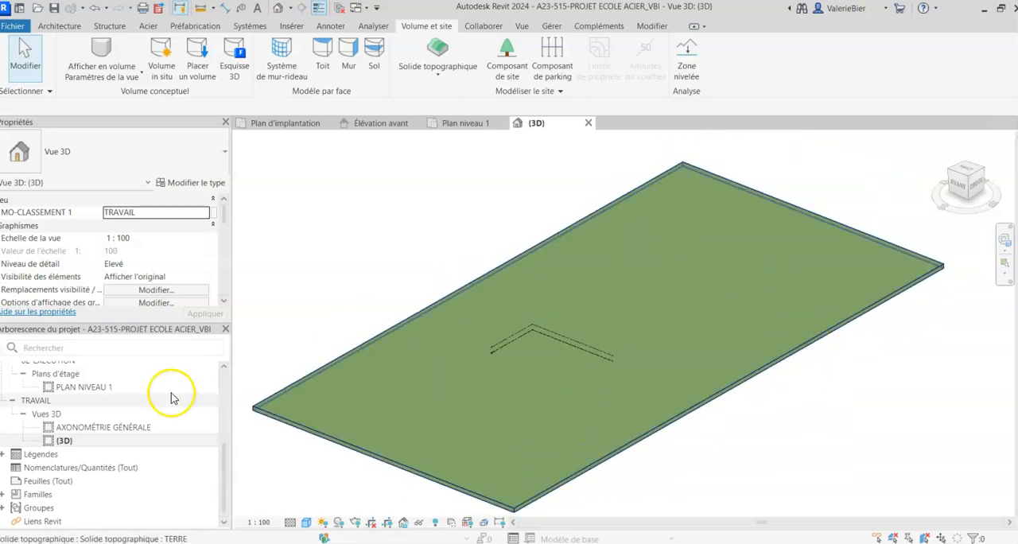
- Return to Plan d'implantation and set its visual style to Image filaire so the imported site plan shows through the toposolid
scroll(70, 420, up, 4)
double_click(70, 409)
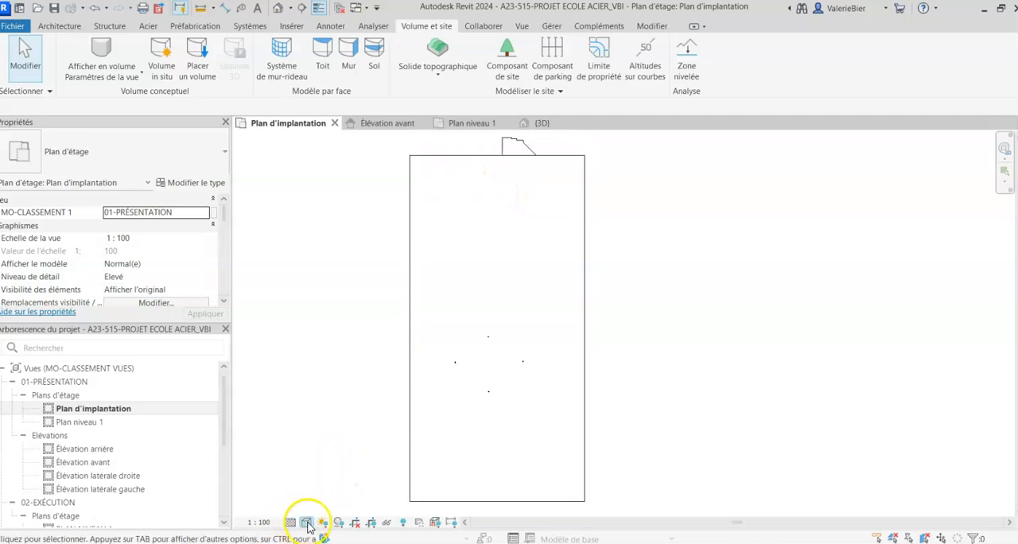
click(502, 145)
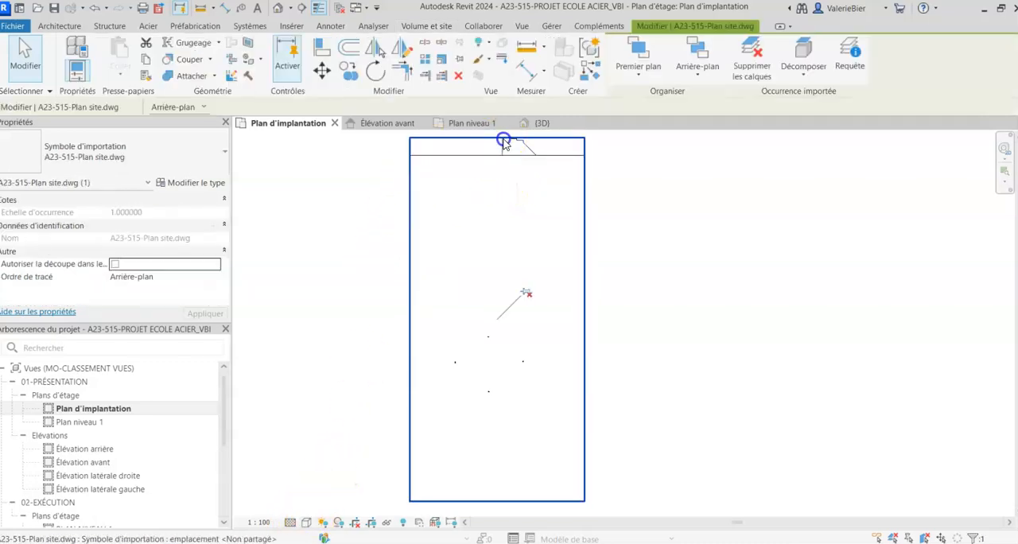
click(306, 523)
click(332, 443)
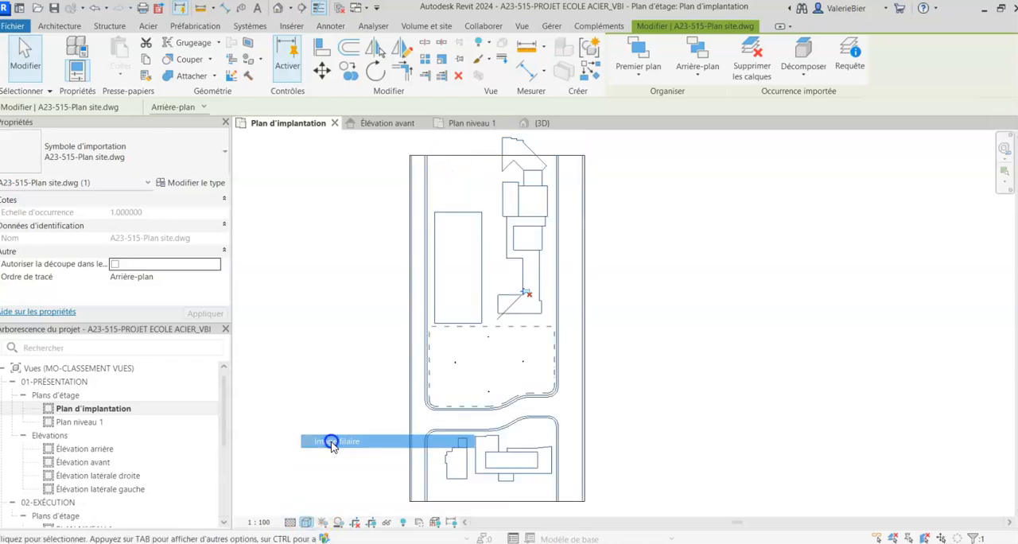
click(318, 424)
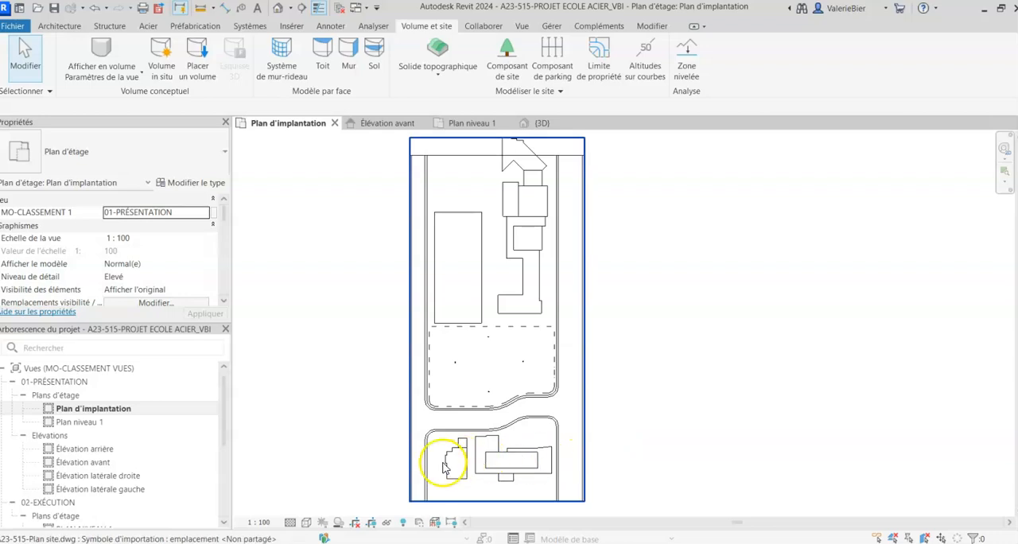
scroll(414, 508, up, 3)
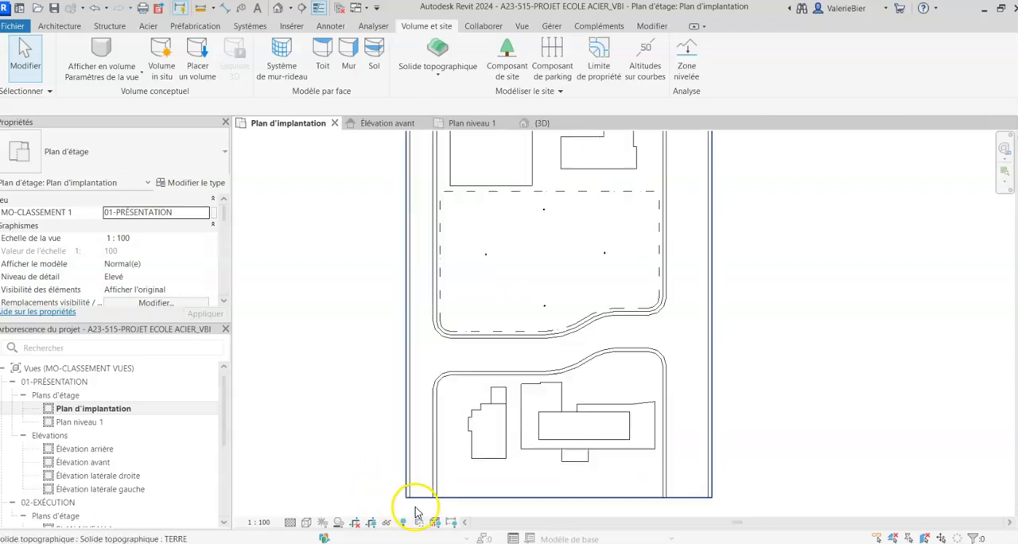
scroll(415, 508, up, 1)
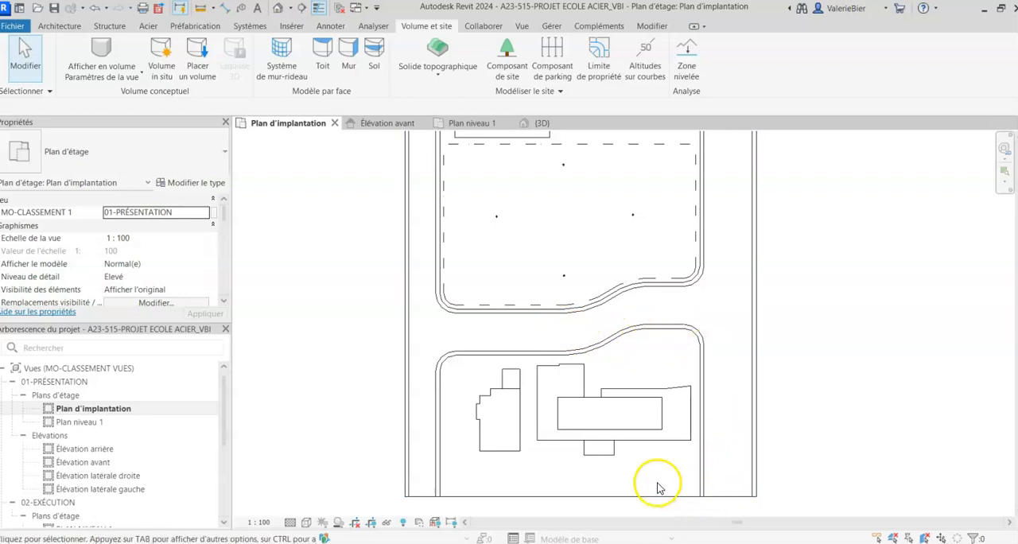
scroll(416, 474, down, 4)
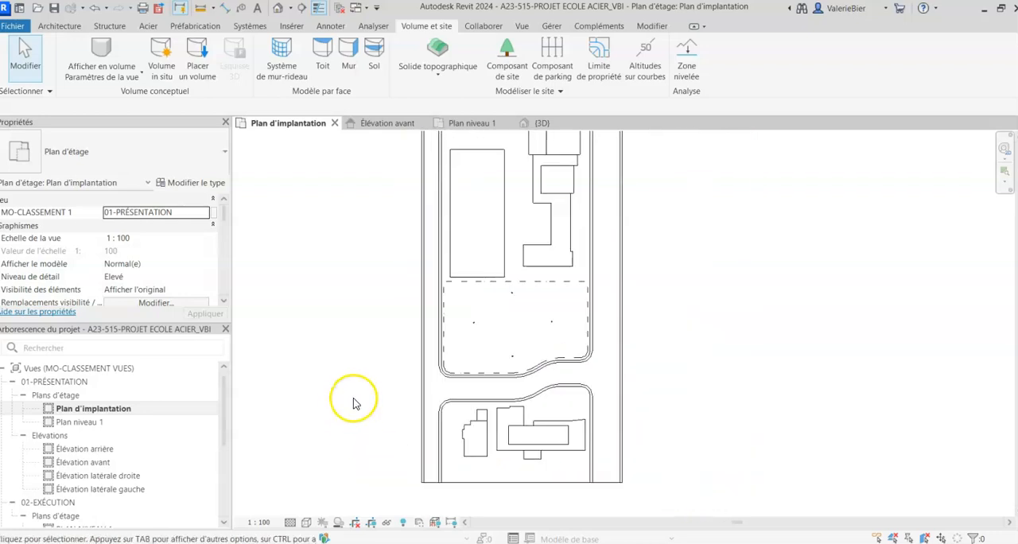
scroll(354, 403, down, 2)
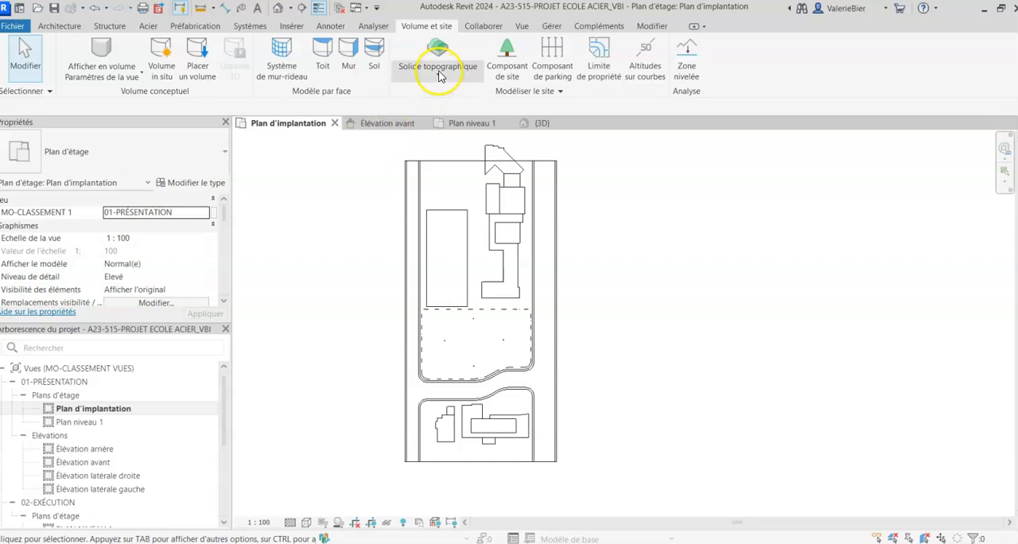
click(452, 165)
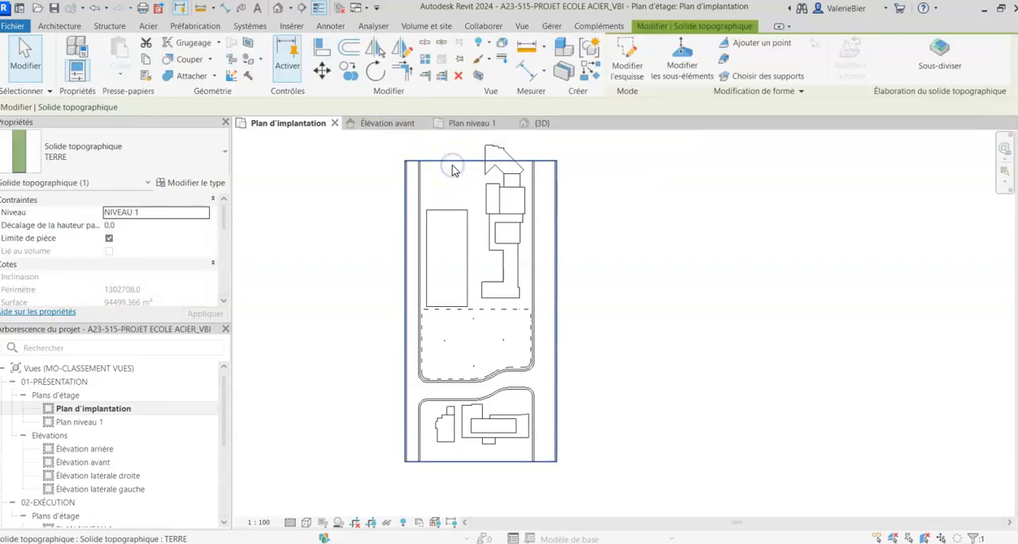
click(941, 54)
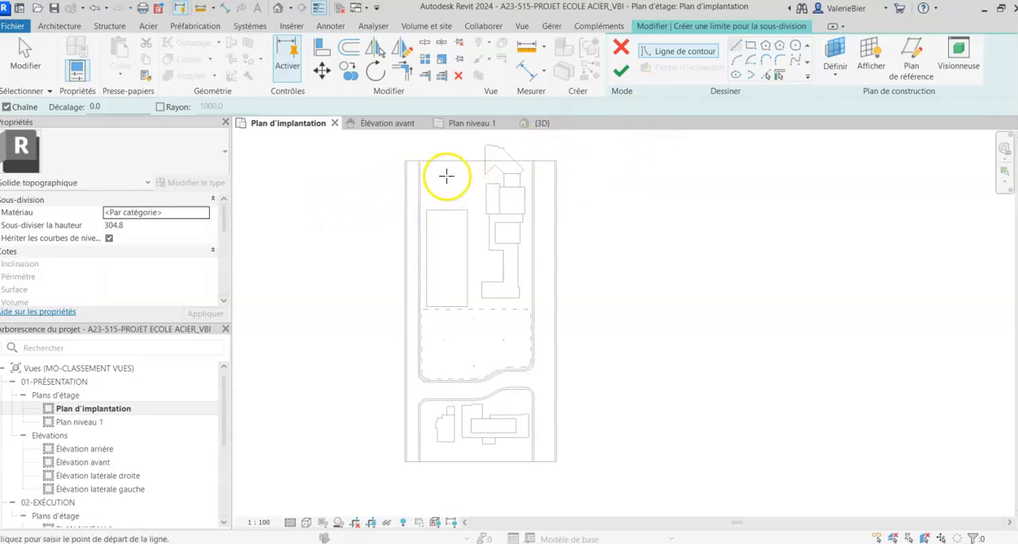
click(753, 49)
click(445, 175)
click(495, 242)
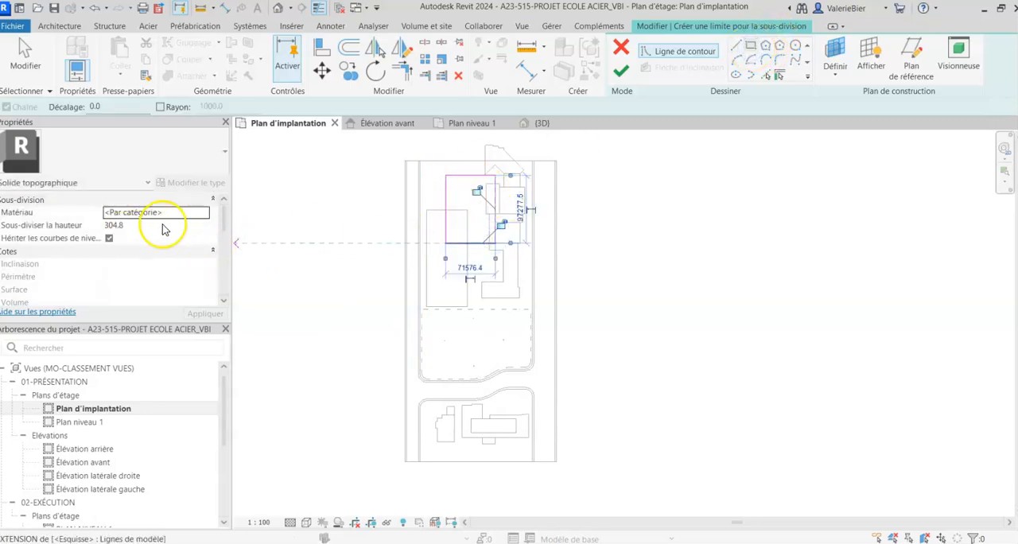
click(445, 242)
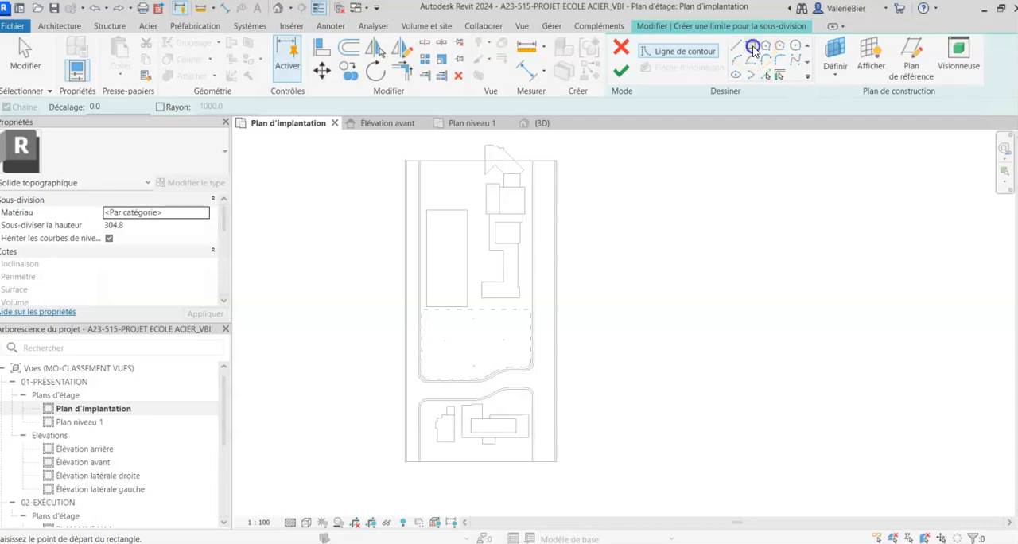
scroll(485, 178, up, 6)
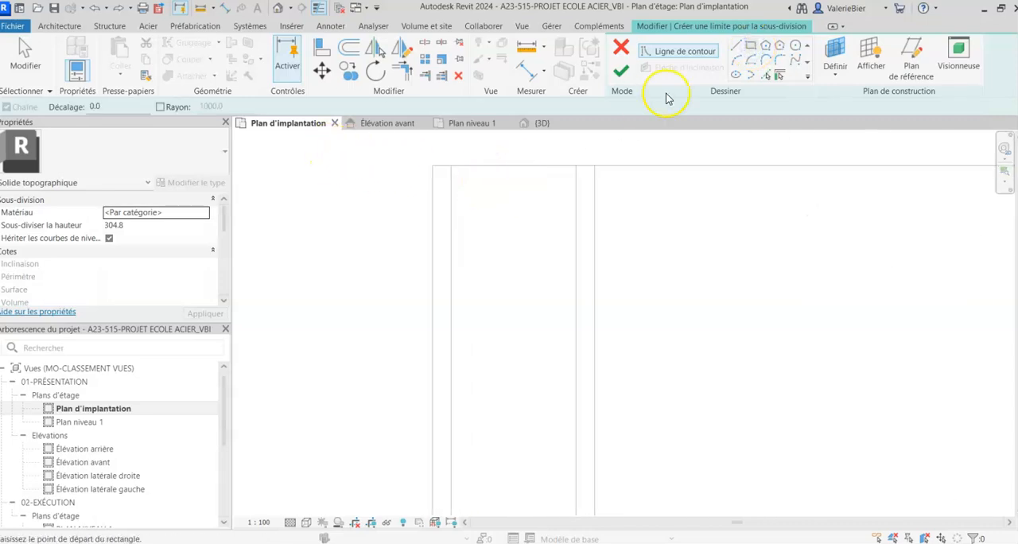
click(620, 48)
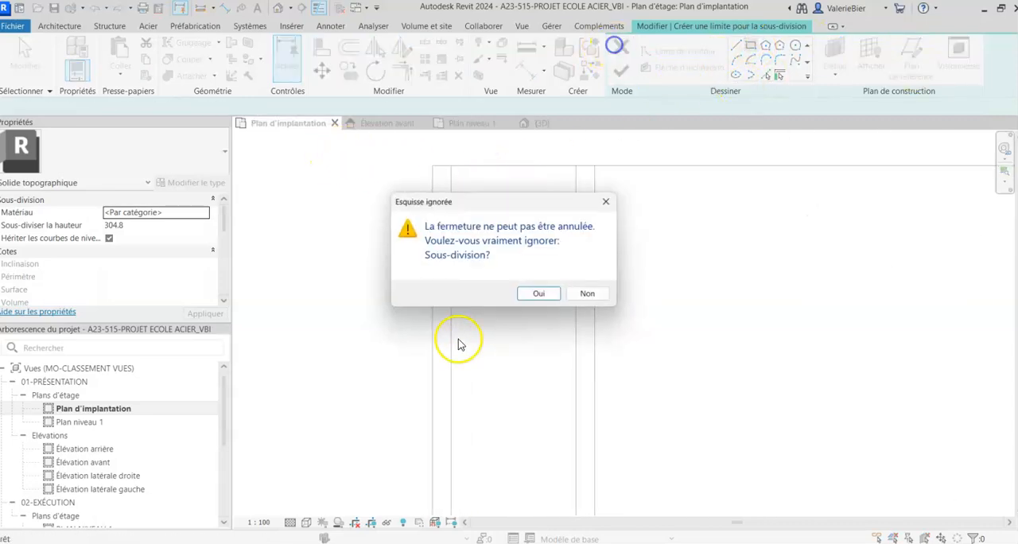
click(543, 294)
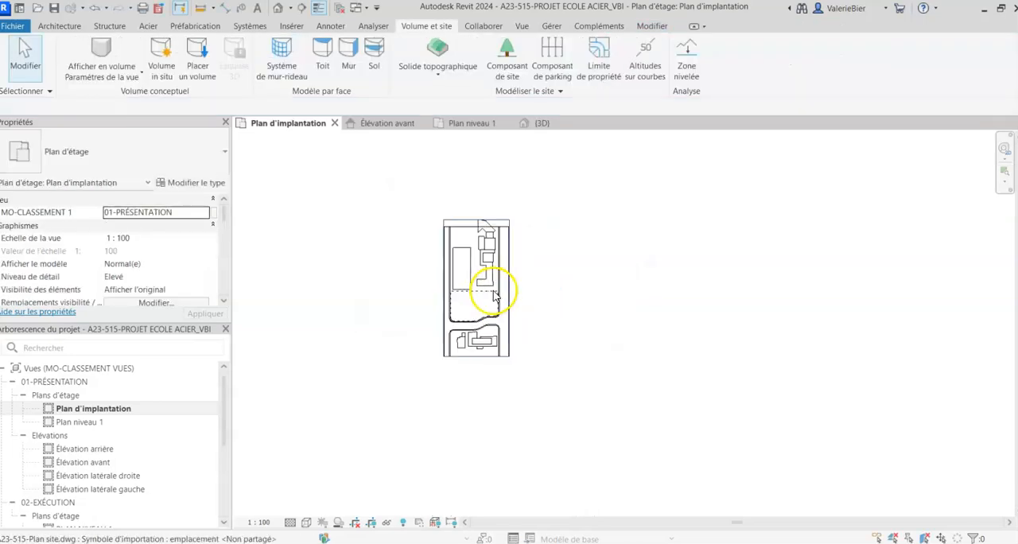
- Start a subdivision of the TERRE toposolid and sketch a rectangle over the narrow full-length sidewalk strip along the site's left edge
click(455, 206)
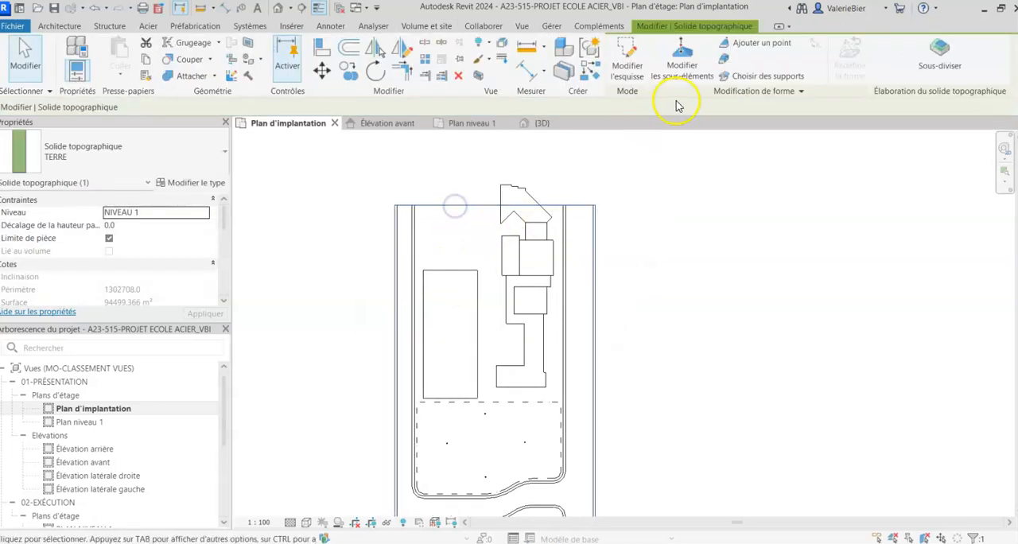
click(939, 49)
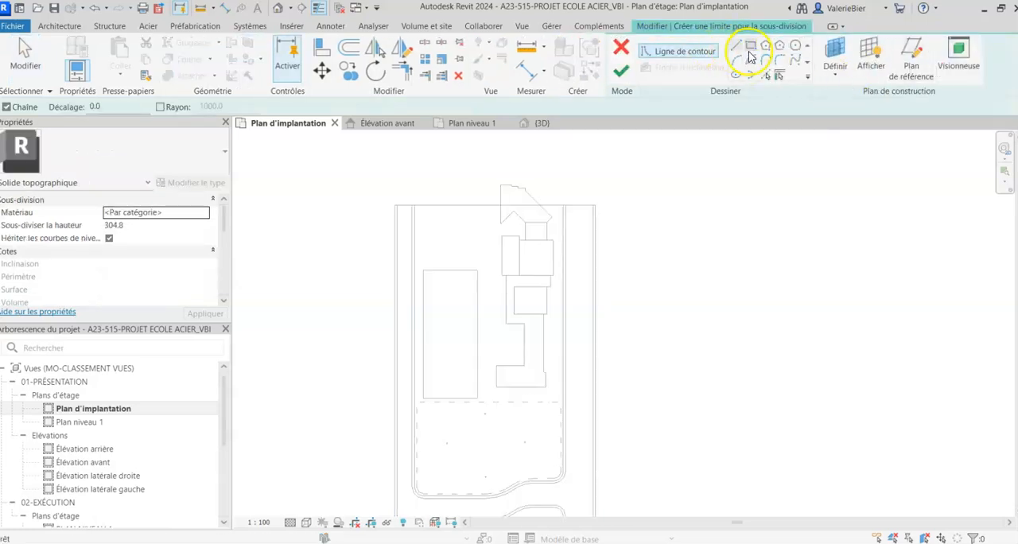
click(750, 49)
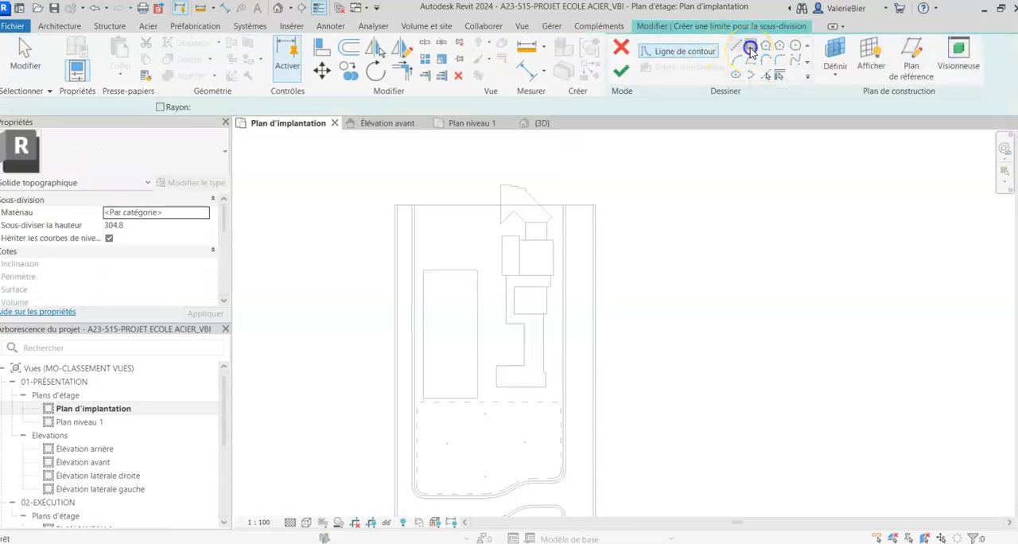
scroll(402, 206, up, 6)
scroll(413, 203, up, 5)
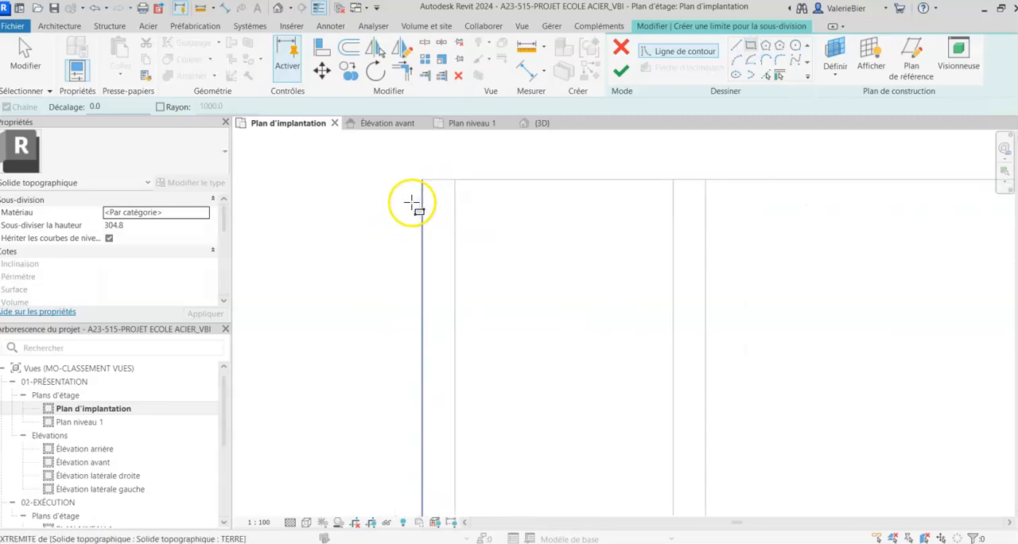
click(454, 175)
scroll(453, 176, down, 8)
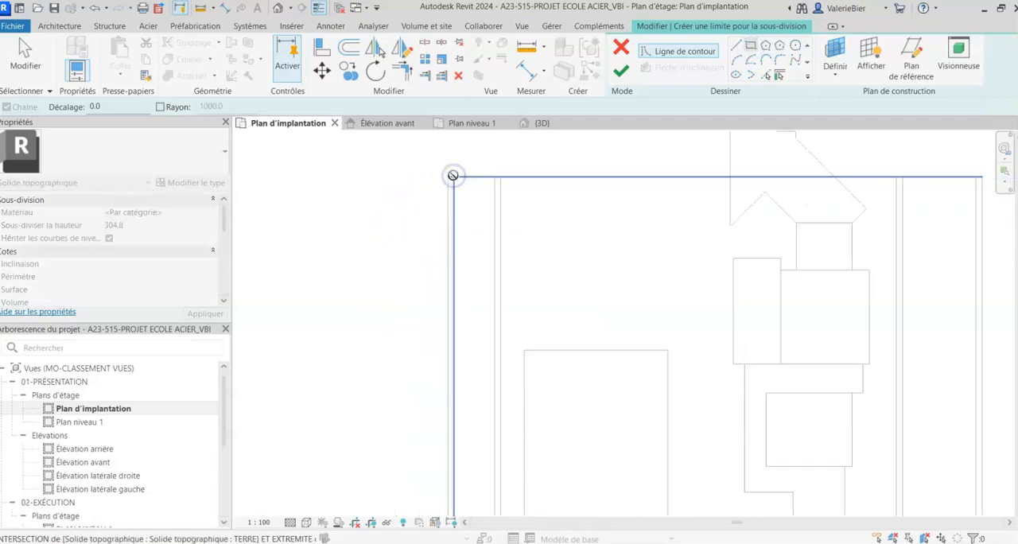
middle_drag(437, 402, 434, 222)
scroll(458, 419, up, 5)
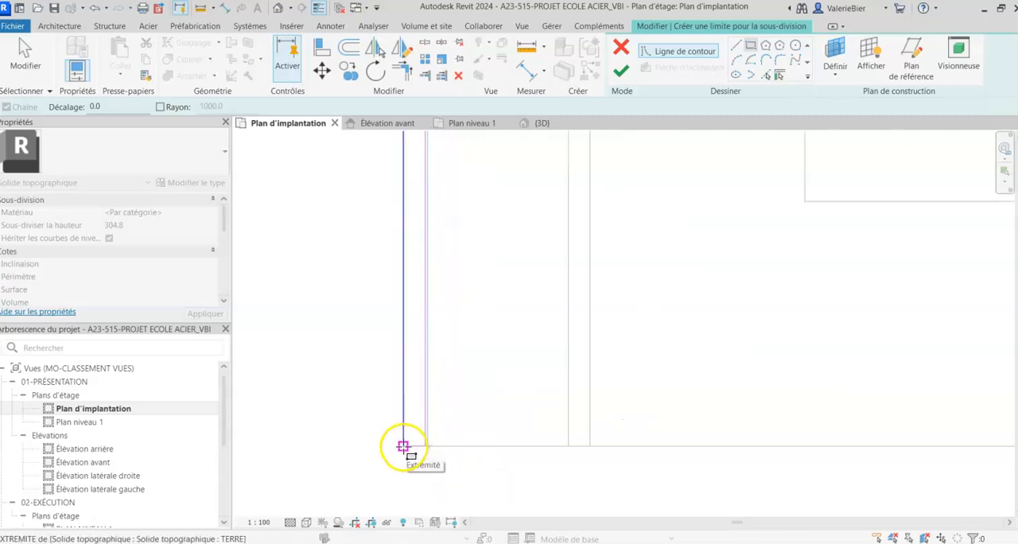
click(403, 446)
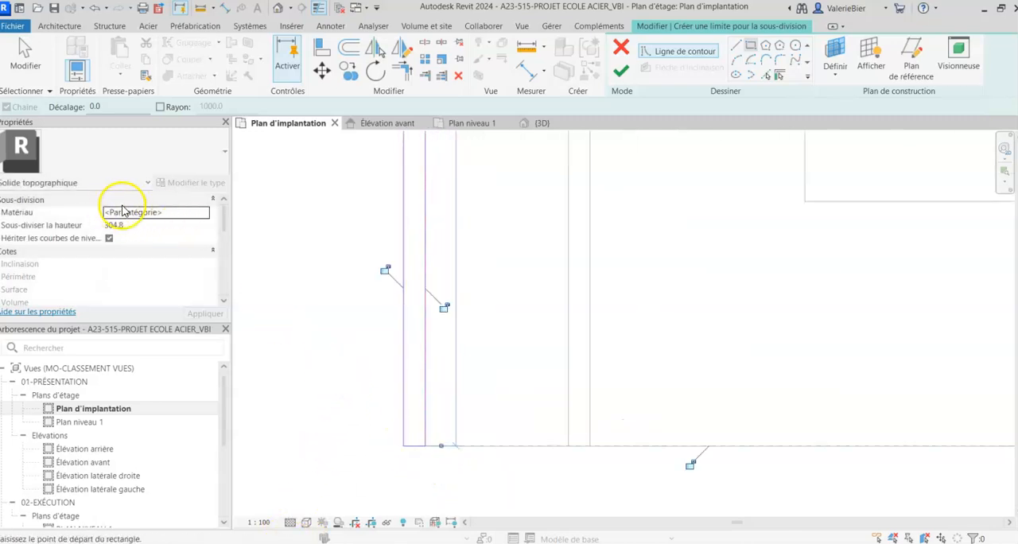
- Assign the BETON COULE material and a 200 mm height to the subdivision, finish its boundary sketch and clear the selection
click(176, 213)
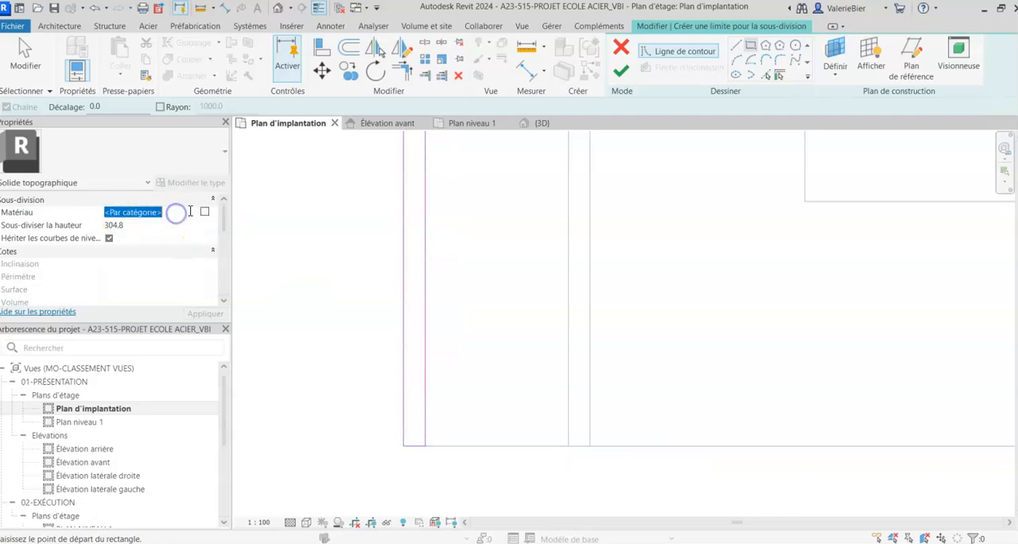
click(206, 214)
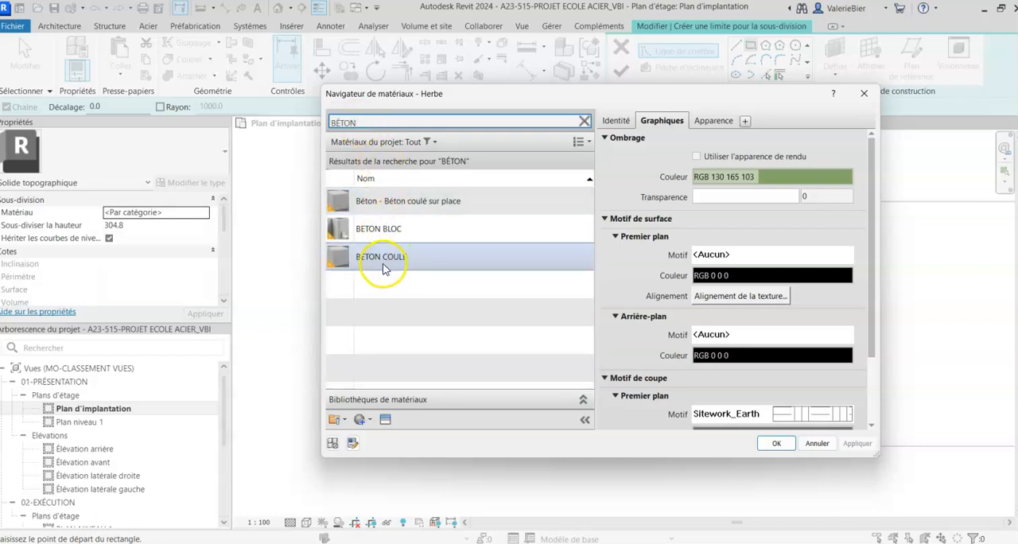
click(381, 260)
click(761, 447)
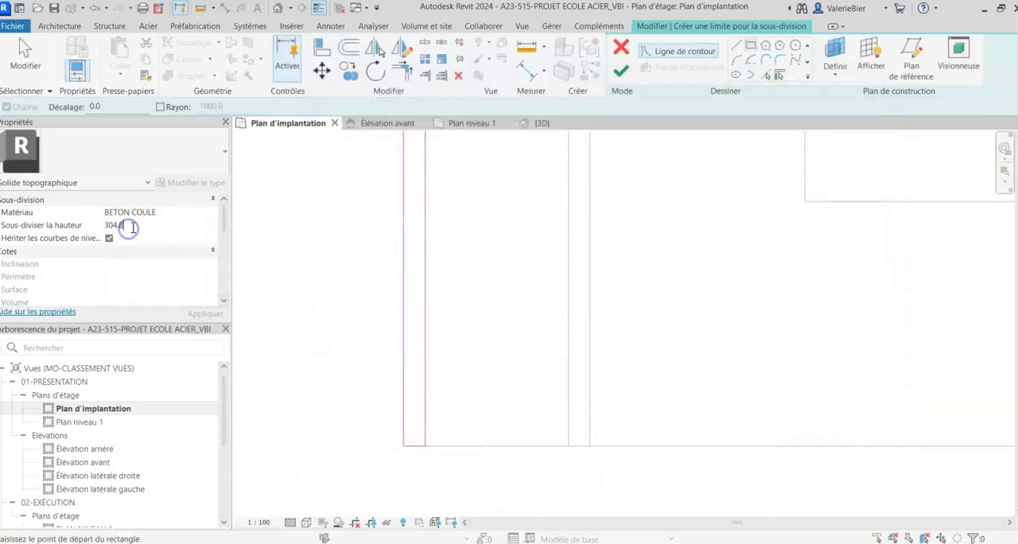
text(200.0)
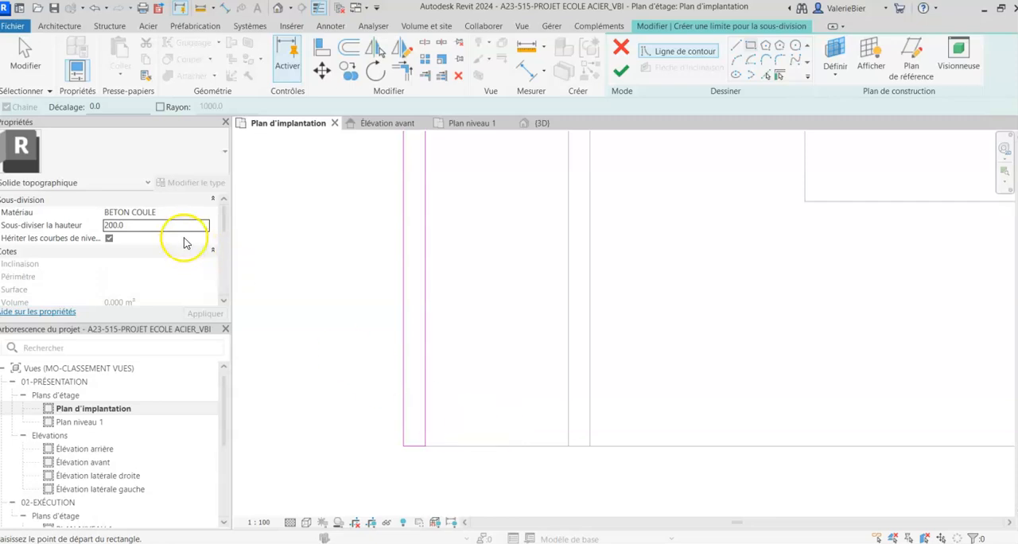
click(621, 71)
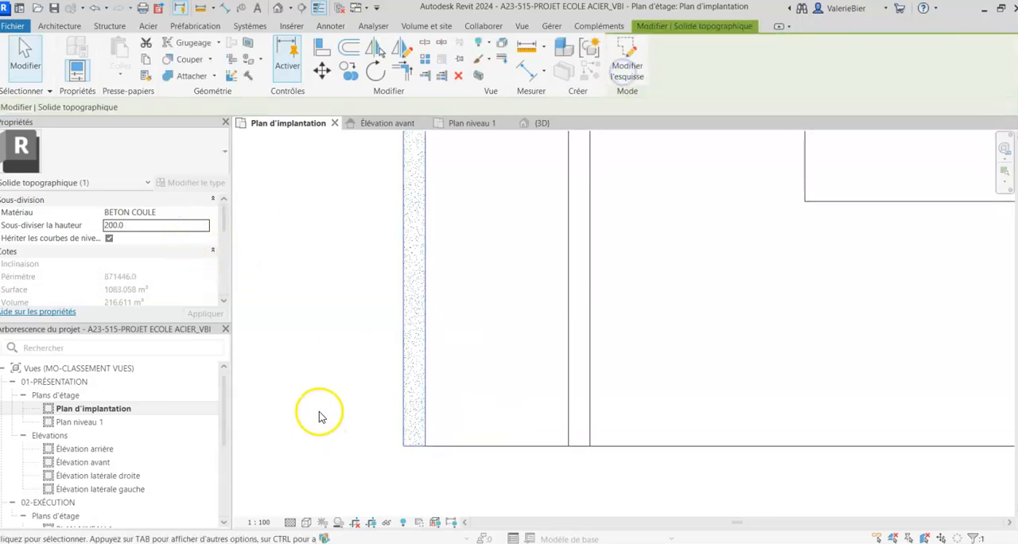
click(322, 397)
- Open the {3D} view and examine how the concrete sidewalk subdivision sits on the TERRE toposolid at the site's corner
scroll(325, 389, down, 4)
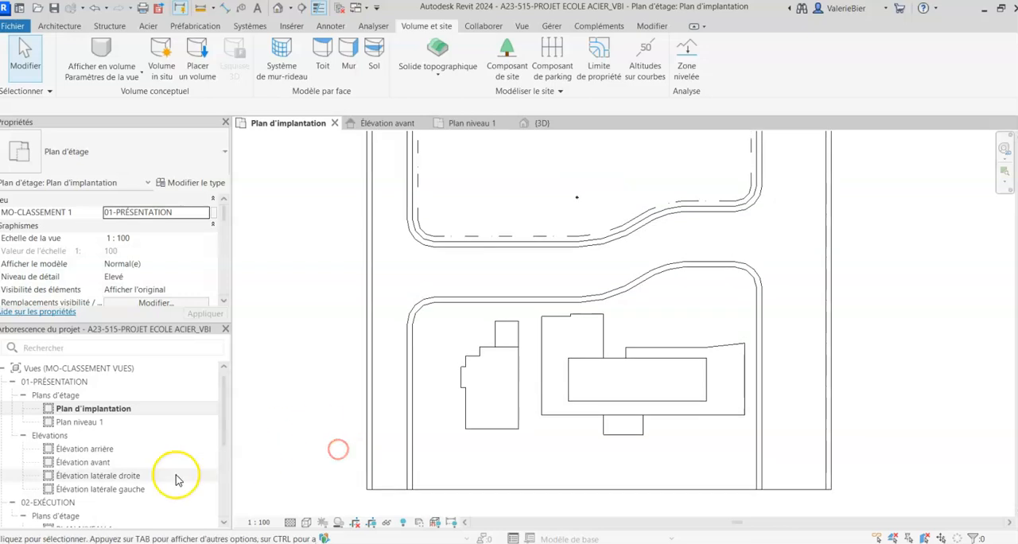
scroll(177, 477, down, 5)
double_click(63, 450)
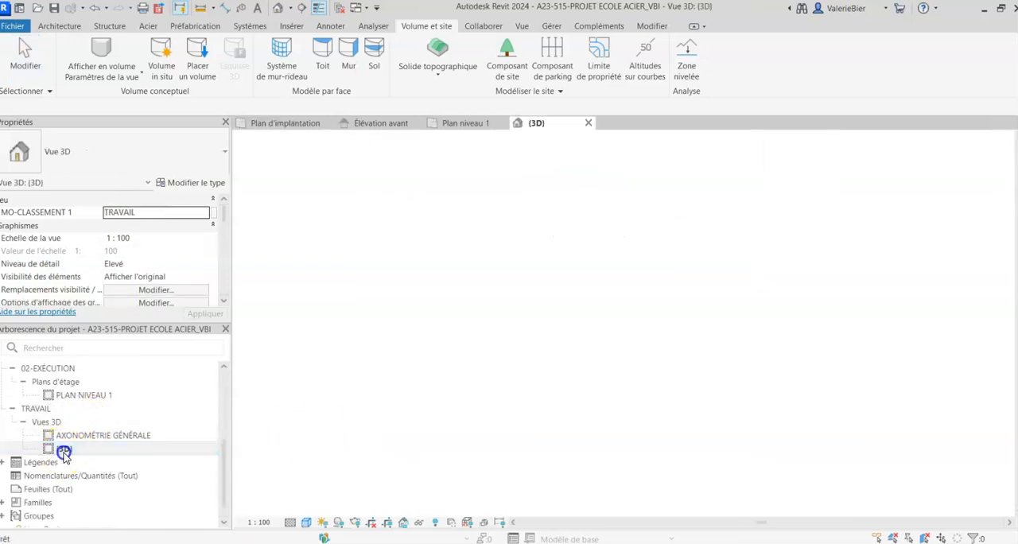
scroll(371, 422, up, 5)
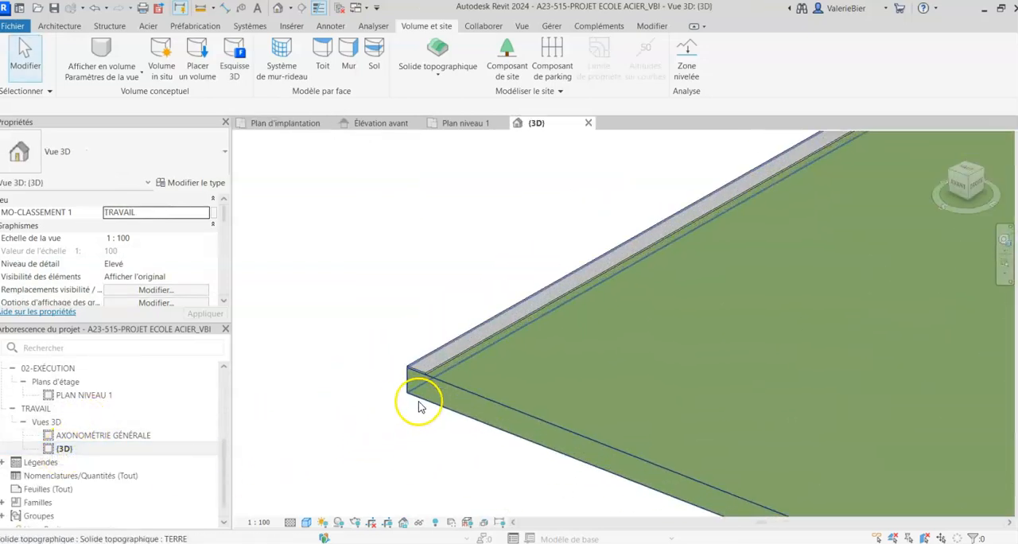
scroll(421, 405, up, 4)
click(318, 268)
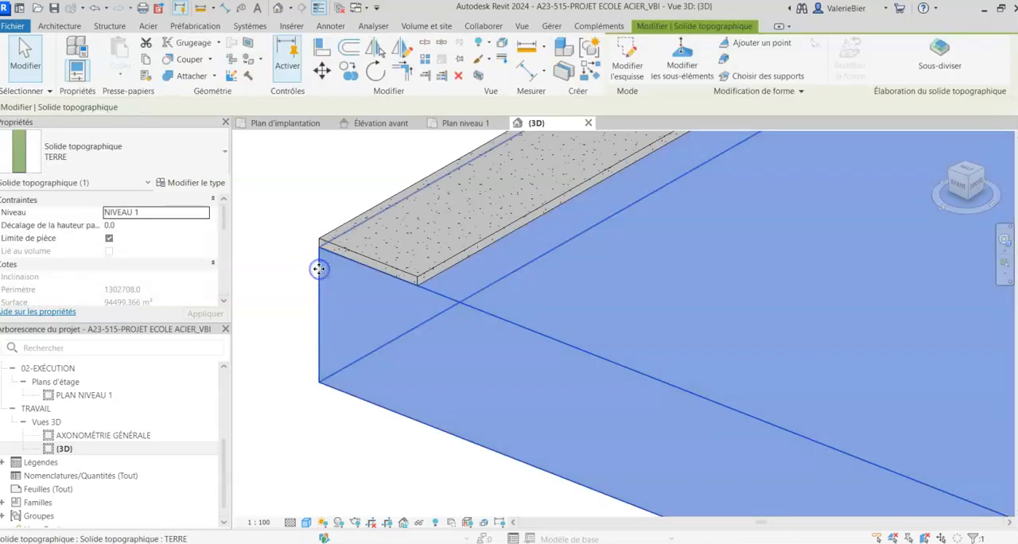
click(333, 228)
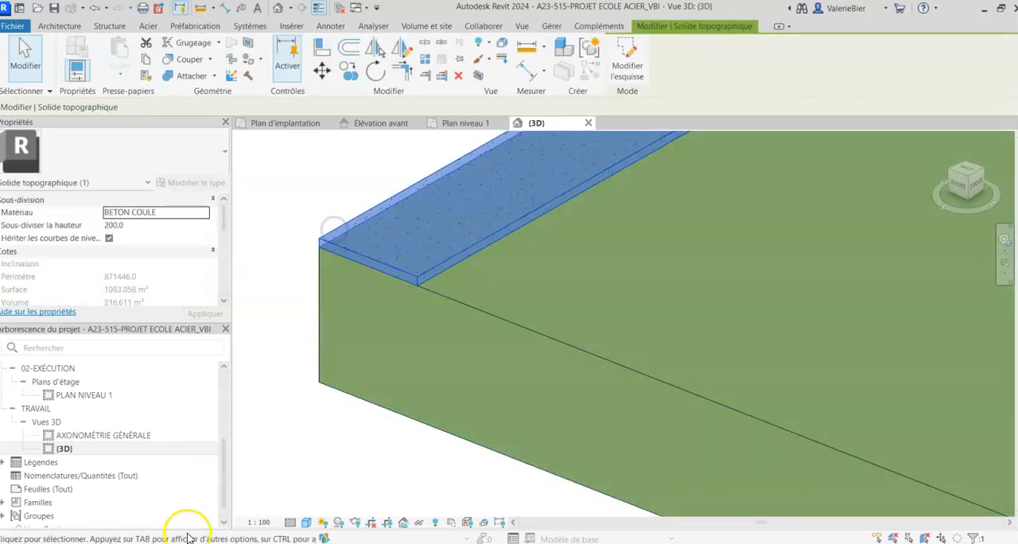
scroll(293, 422, down, 5)
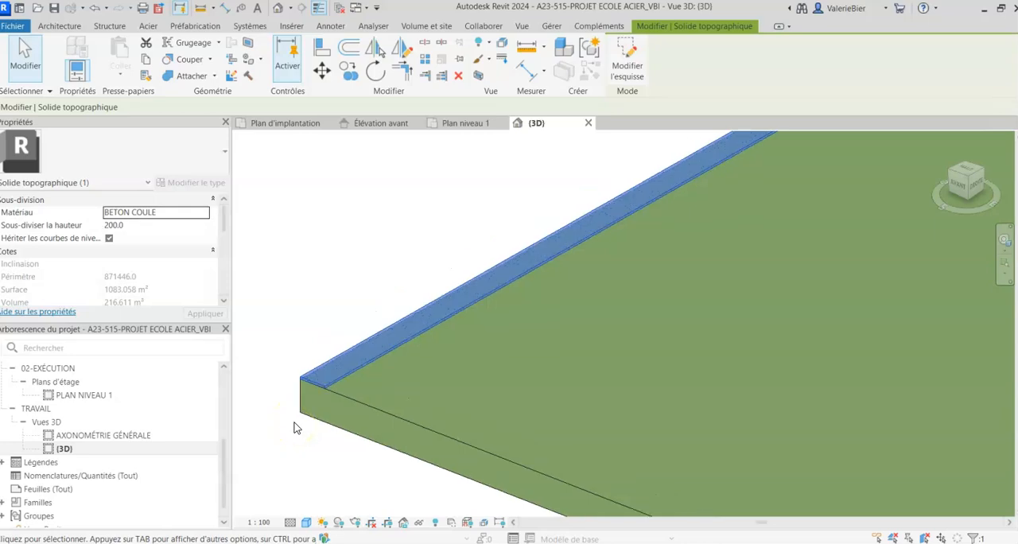
scroll(294, 427, down, 2)
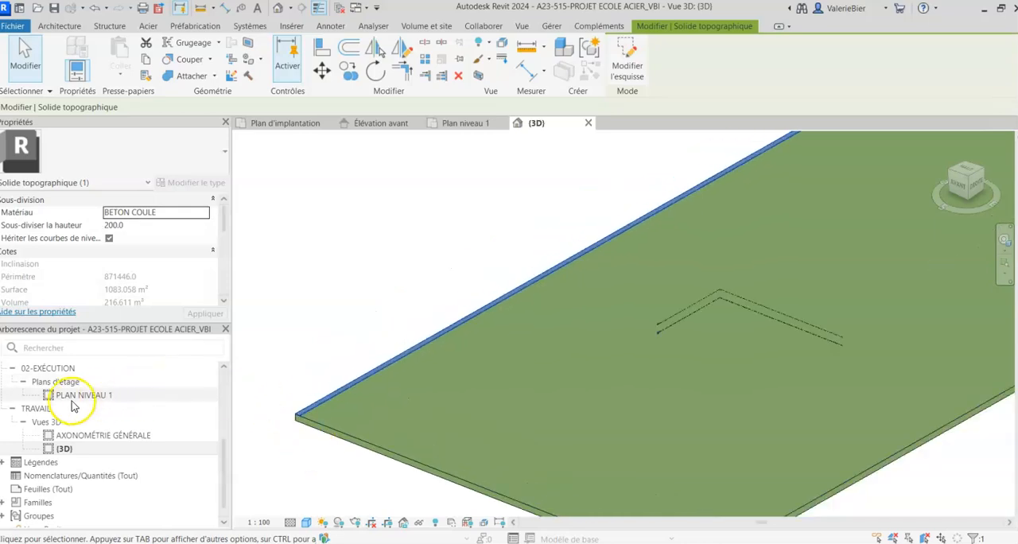
- Return to Plan d'implantation and clear the selection of the concrete strip
scroll(75, 403, up, 3)
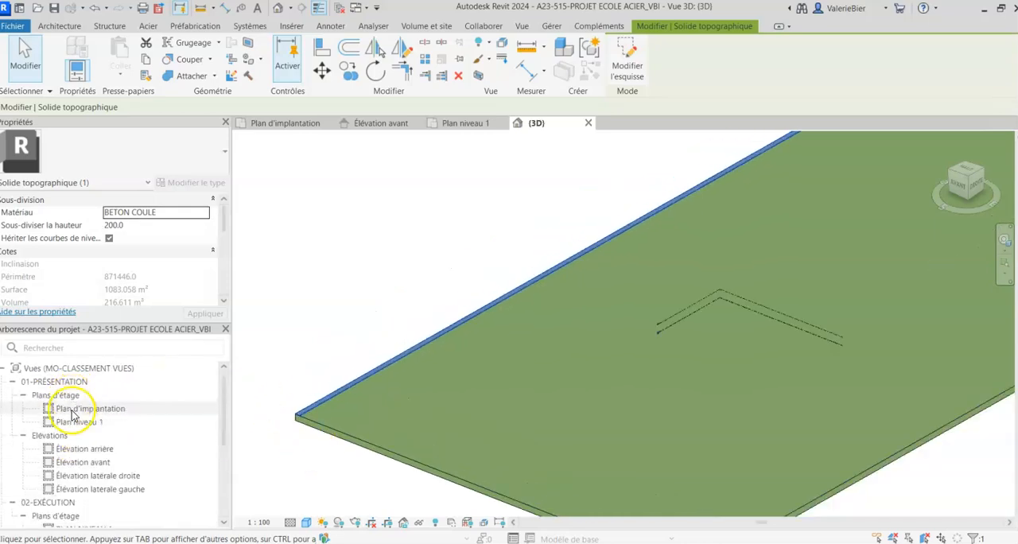
double_click(74, 408)
scroll(559, 279, down, 5)
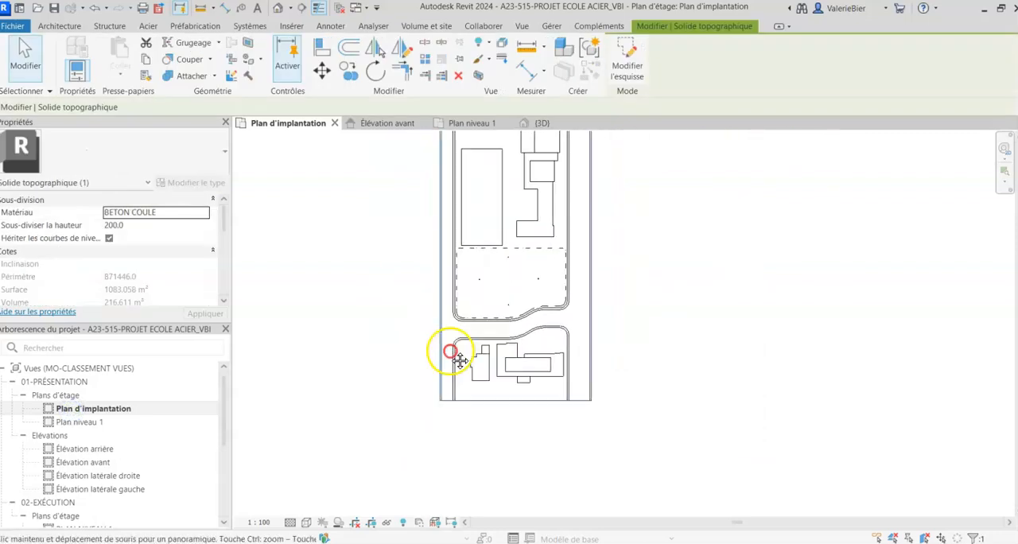
click(382, 345)
- Start another subdivision of the TERRE toposolid and pick the imported plan's straight sidewalk line along the central block's left side
click(443, 437)
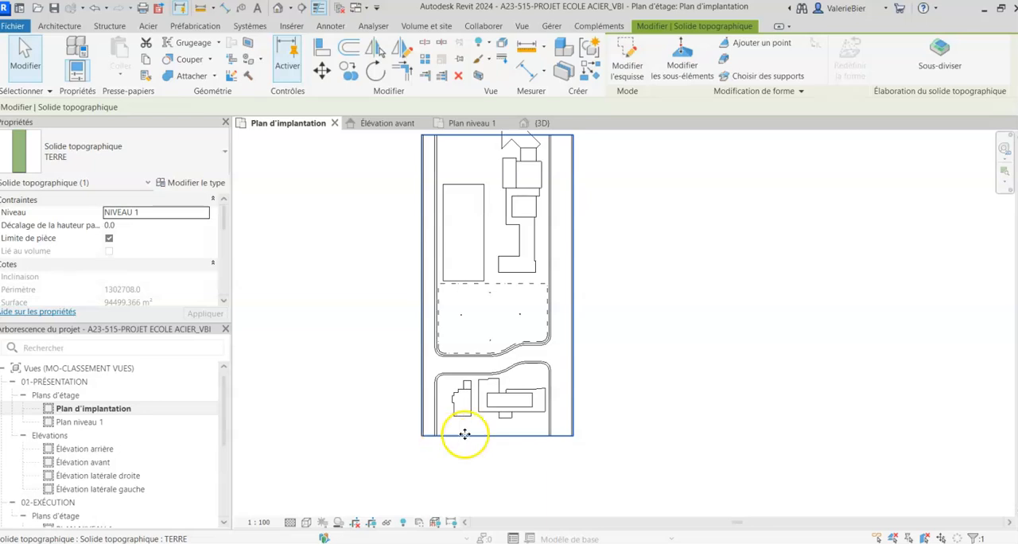
click(942, 49)
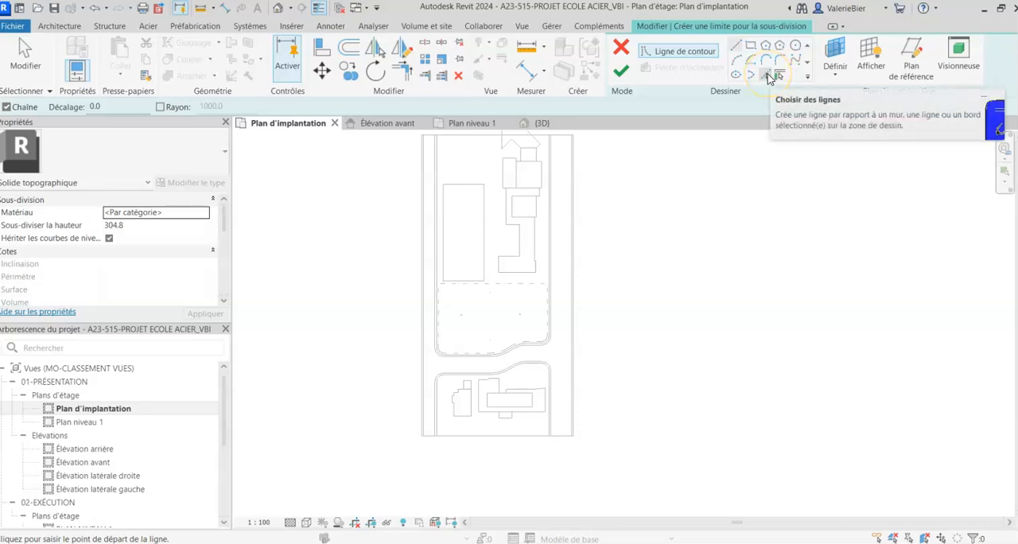
click(766, 78)
scroll(404, 166, up, 2)
scroll(439, 239, up, 5)
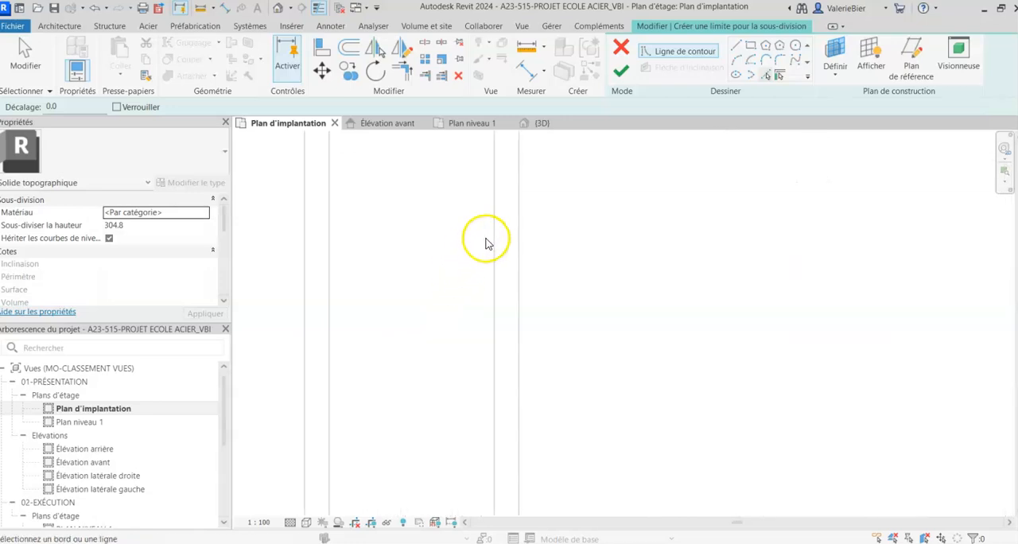
click(519, 233)
- Pick both sidewalk edges around the central block's rounded lower-left corner and along the straight stretch of its lower side
scroll(522, 235, down, 3)
middle_drag(491, 439, 413, 134)
scroll(437, 423, up, 5)
click(464, 372)
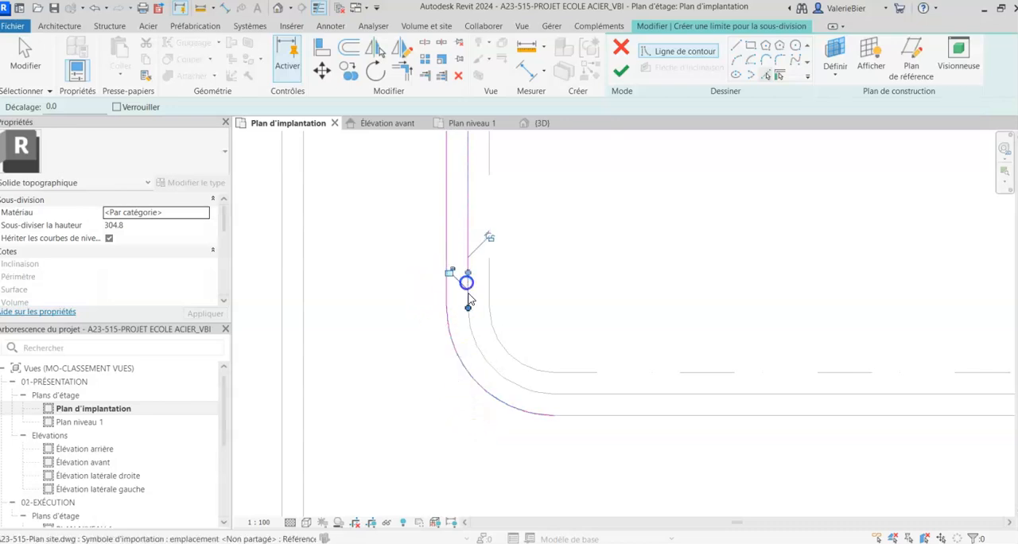
click(471, 331)
click(593, 396)
click(585, 416)
- Pick both sidewalk edges through the S-curve on the central block's lower side and around its rounded lower-right corner
scroll(585, 417, down, 4)
middle_drag(770, 400, 450, 418)
scroll(532, 414, up, 3)
click(492, 430)
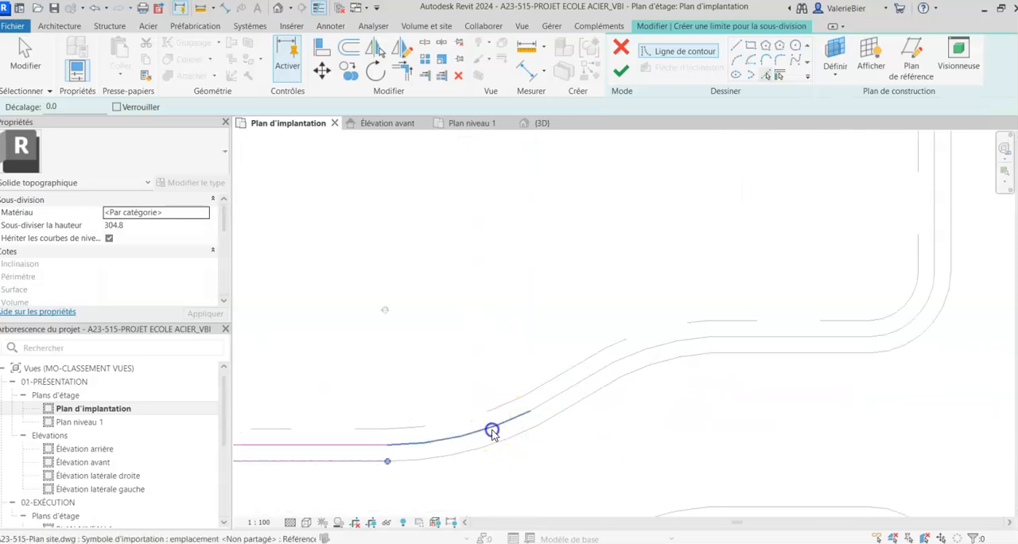
click(556, 408)
click(636, 353)
click(650, 365)
click(732, 339)
click(735, 353)
click(897, 345)
click(898, 336)
- Pick the remaining straight sidewalk edges running up the central block's right side to the site's upper boundary
middle_drag(888, 213, 732, 382)
click(770, 359)
scroll(786, 358, down, 9)
middle_drag(728, 284, 700, 366)
scroll(711, 288, up, 2)
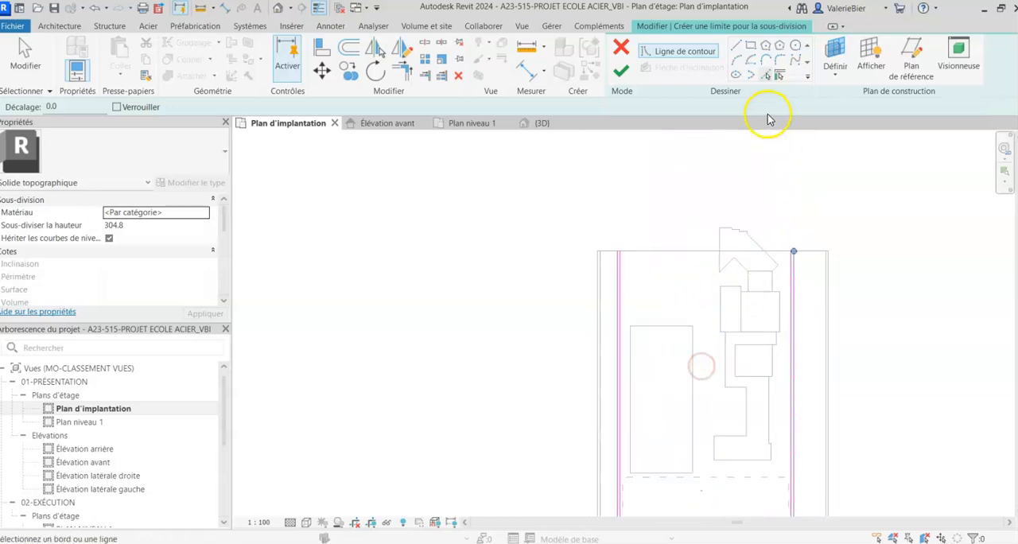
- Draw a closing line between the two sidewalk edges at the upper end of the central block's right side
scroll(793, 262, up, 8)
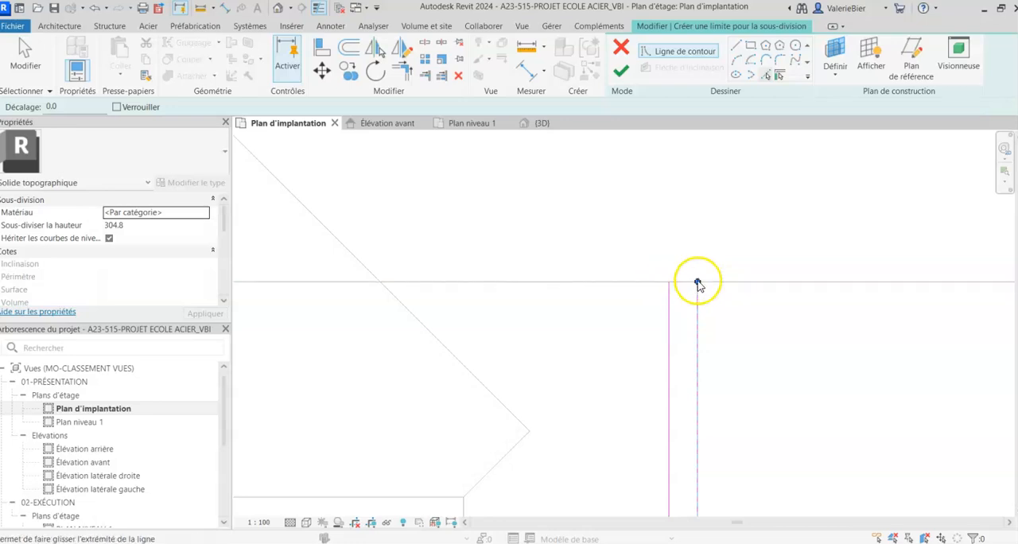
click(731, 46)
click(700, 284)
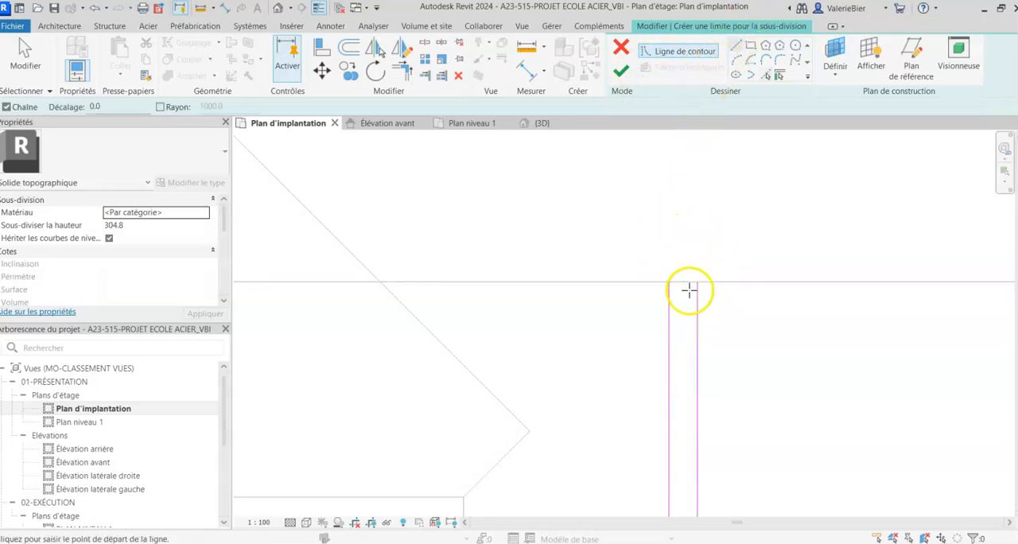
click(697, 283)
click(669, 280)
- Close the upper end of the central block's left sidewalk with a line between its two edges
scroll(670, 280, down, 5)
middle_drag(458, 322, 759, 323)
scroll(291, 275, up, 5)
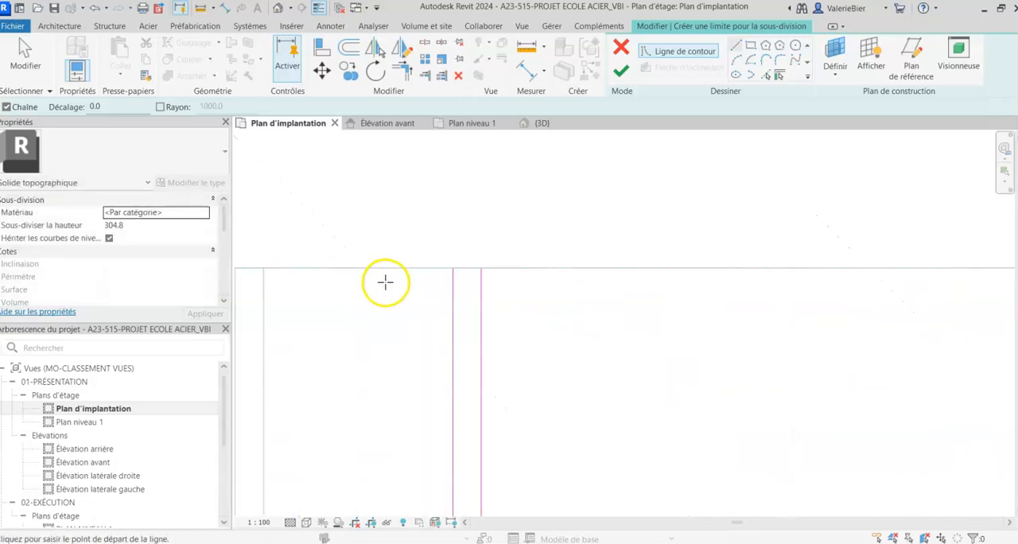
click(453, 268)
click(481, 268)
scroll(481, 268, down, 6)
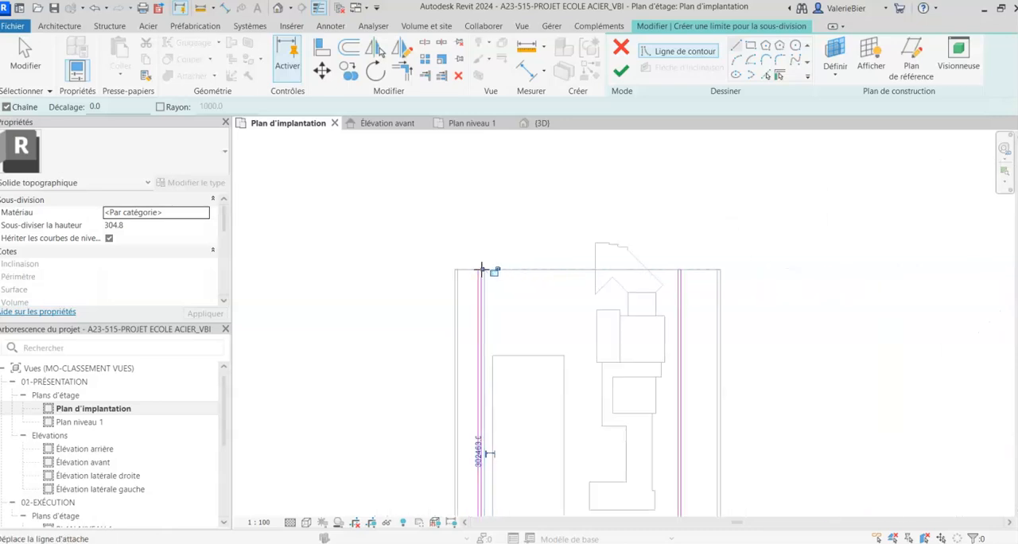
middle_drag(563, 234, 446, 175)
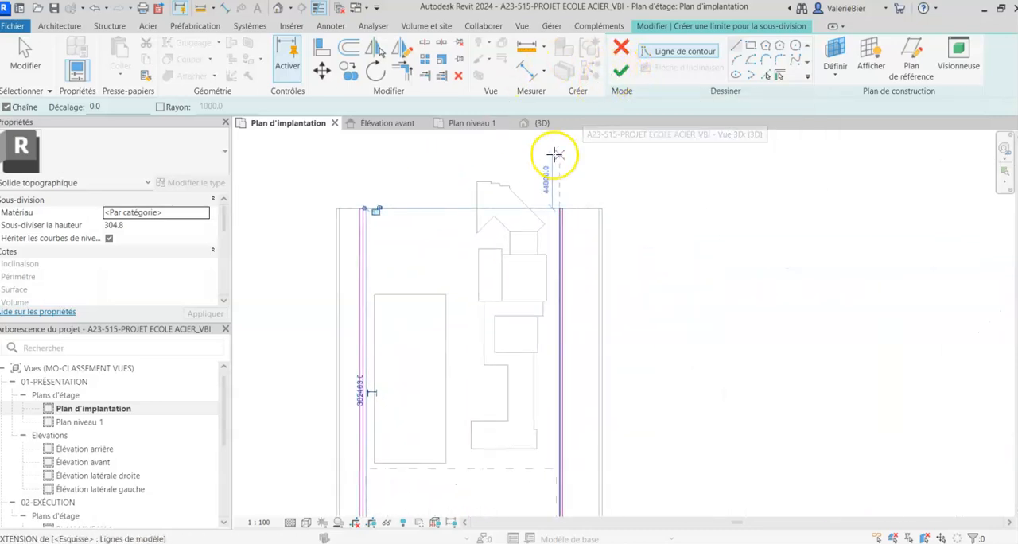
- Trim the outer sidewalk edge's straight lines, arcs and diagonal into connected joints through the S-curve on the central block's lower side
scroll(554, 154, down, 3)
middle_drag(534, 299, 542, 271)
scroll(512, 347, up, 3)
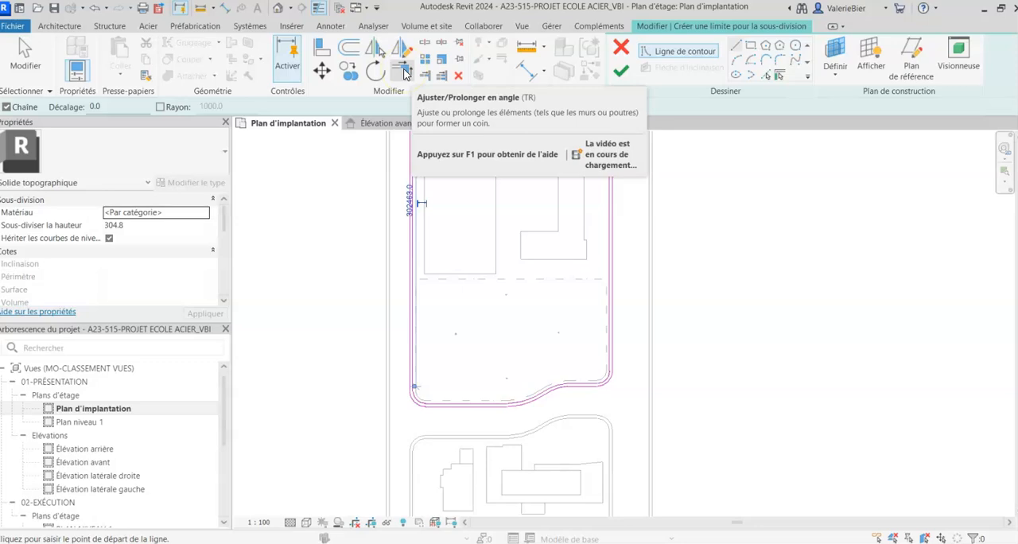
click(404, 72)
scroll(520, 430, up, 4)
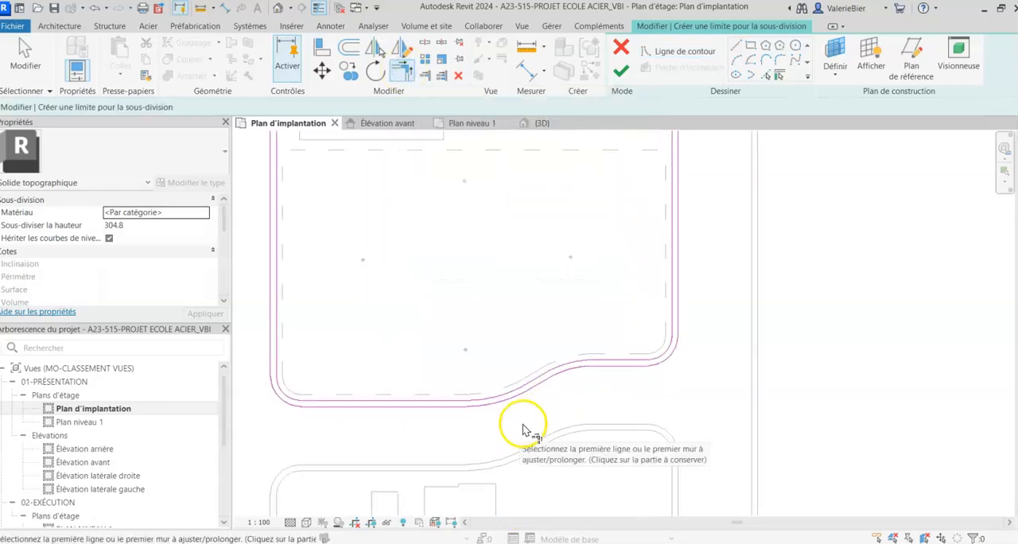
click(408, 350)
click(466, 351)
click(556, 312)
click(598, 297)
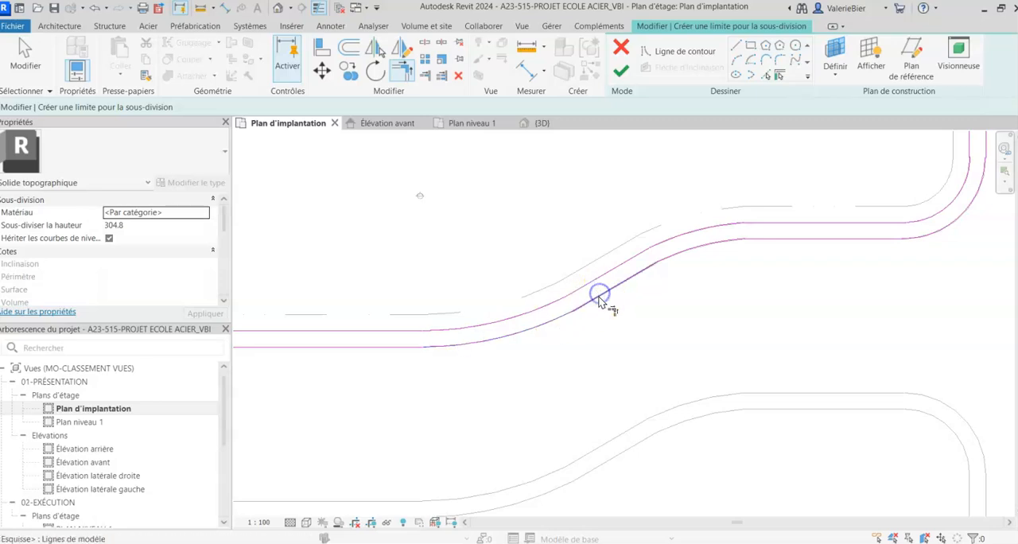
click(684, 249)
click(778, 238)
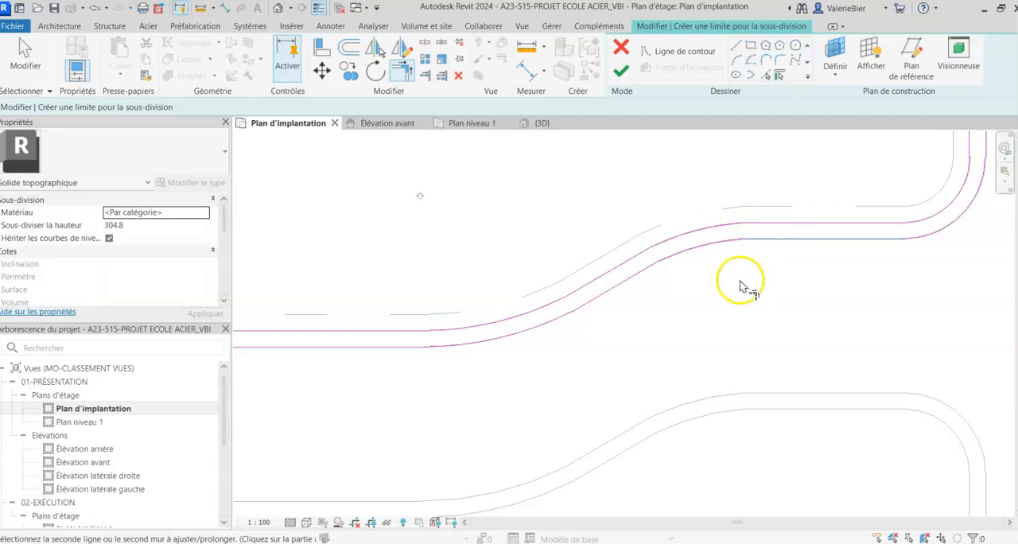
key(Escape)
click(704, 235)
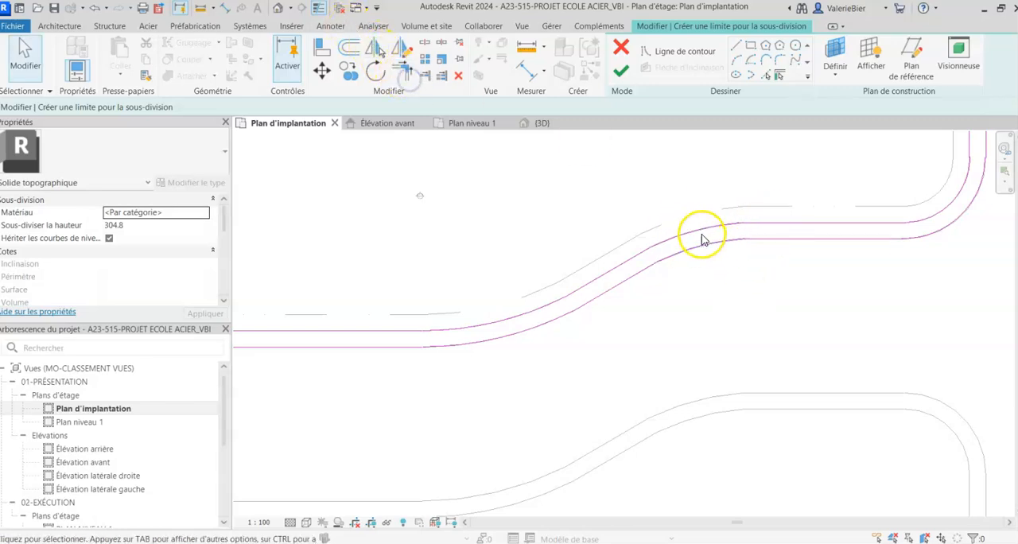
- Trim the inner edge's upper S-curve arc to its straight line, and the outer straight line to the lower-right corner arc
click(401, 70)
click(688, 232)
click(775, 220)
click(861, 297)
click(895, 239)
click(926, 233)
scroll(811, 288, down, 8)
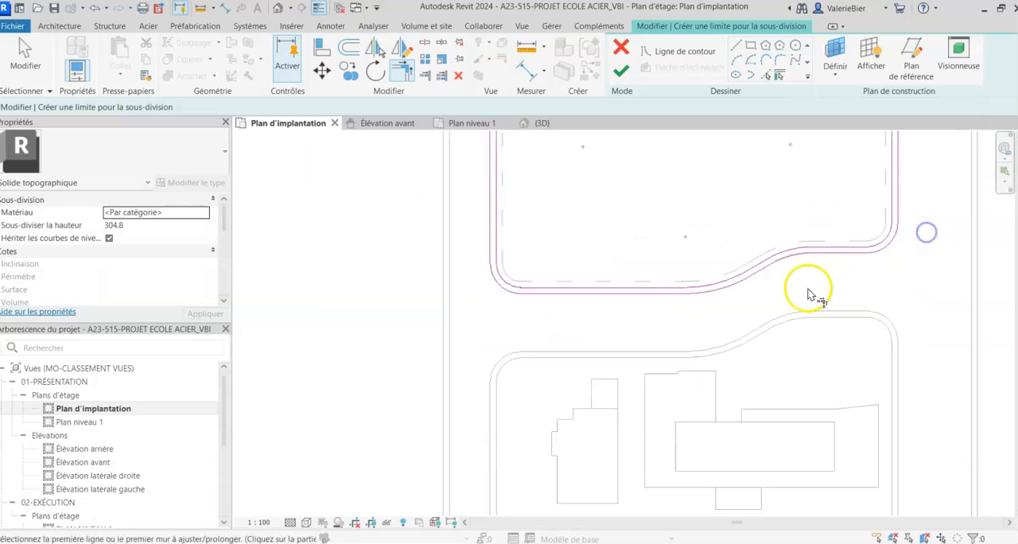
middle_drag(525, 254, 516, 288)
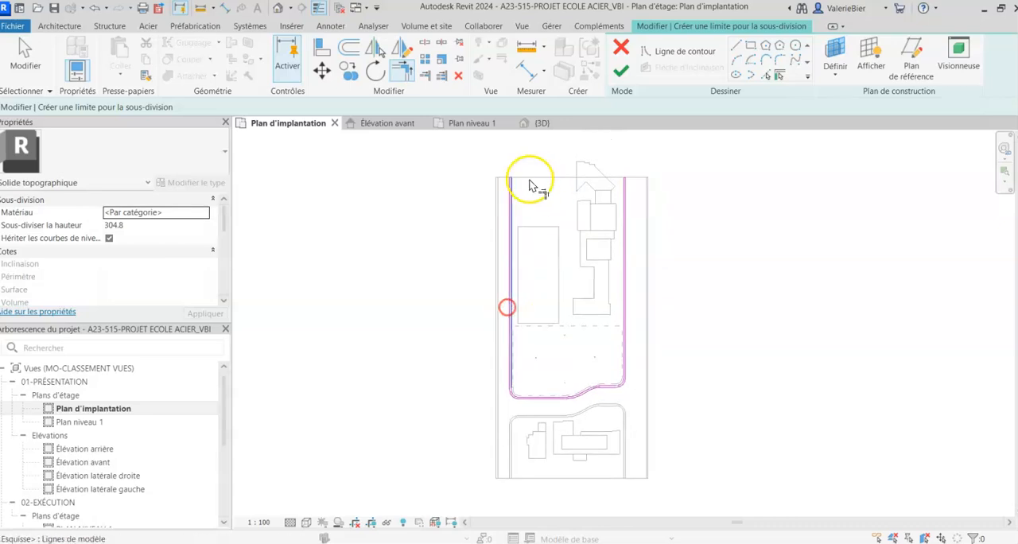
- Try to finish the sidewalk subdivision sketch, and return to editing it at the central block's lower-right corner
click(620, 73)
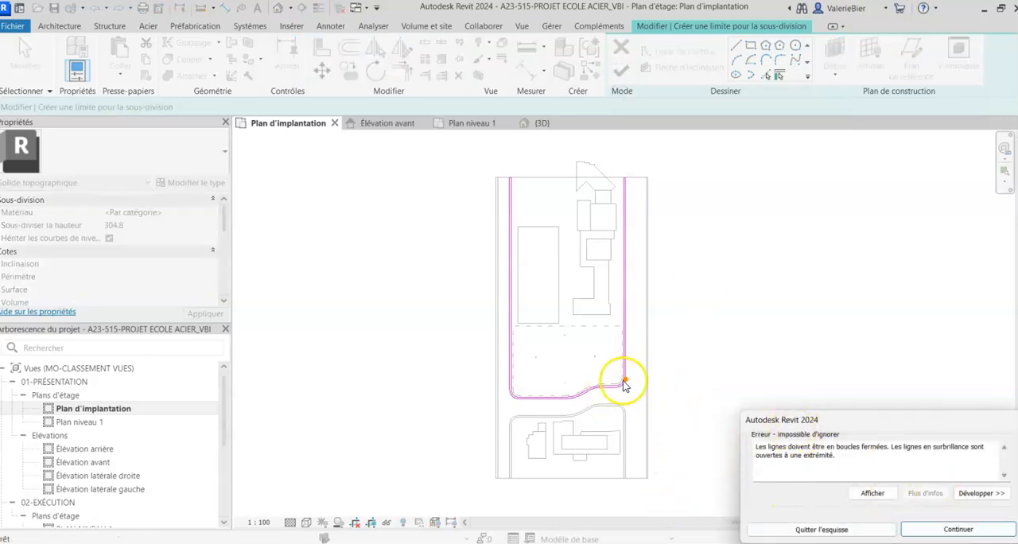
click(958, 529)
key(t)
key(r)
scroll(628, 385, up, 6)
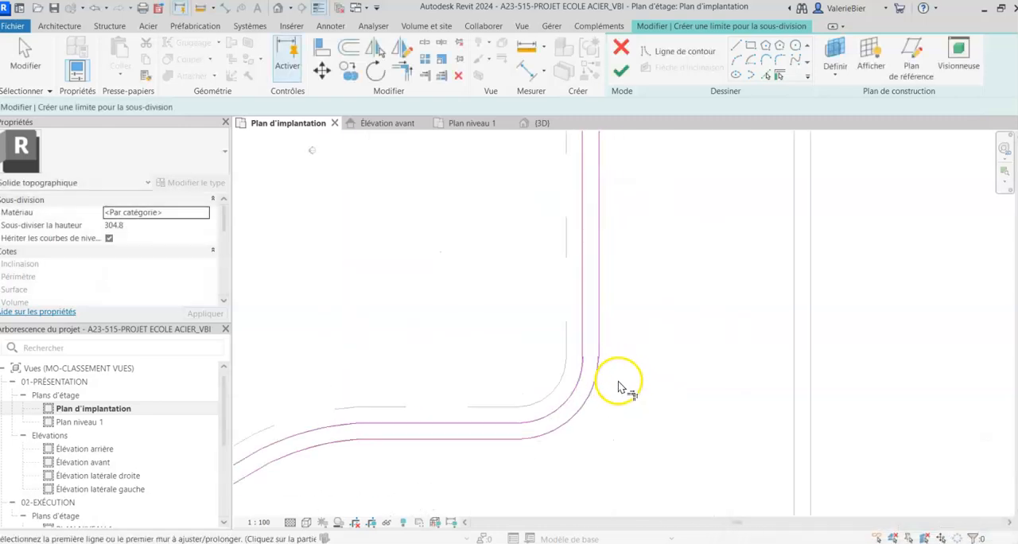
scroll(589, 354, up, 4)
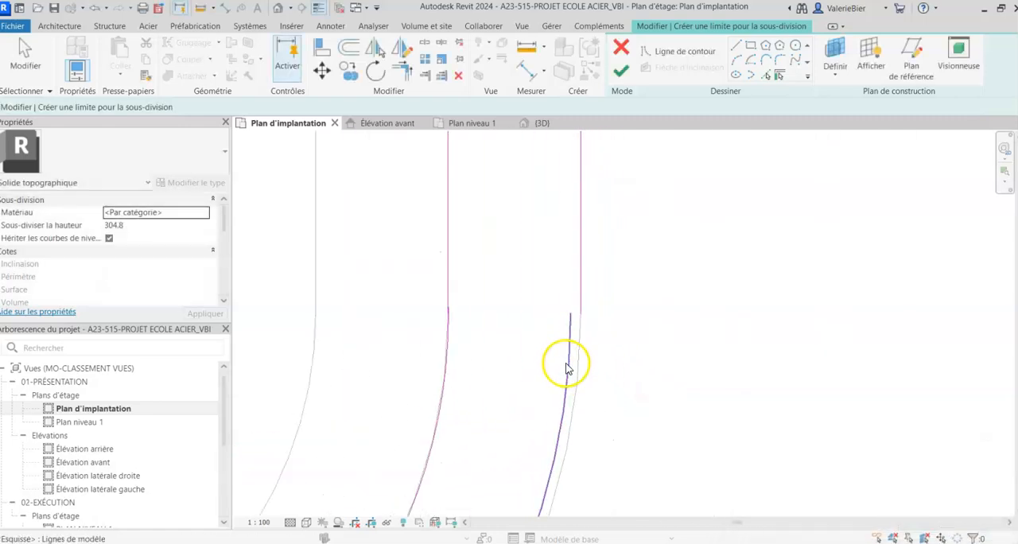
- Delete the misaligned outer arc at the central block's lower-right corner and pick the imported plan's corner arc in its place
key(Escape)
click(570, 359)
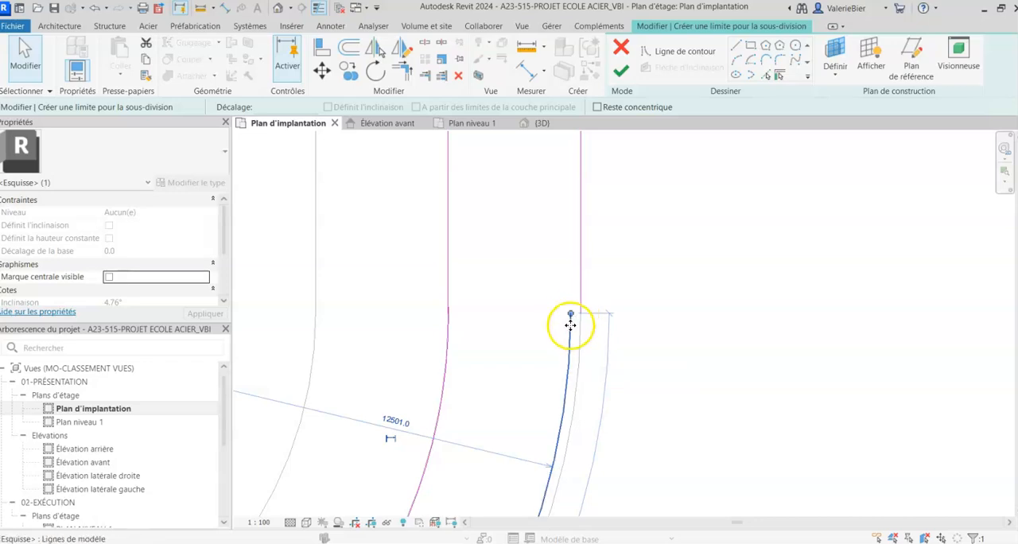
key(Delete)
scroll(598, 355, down, 4)
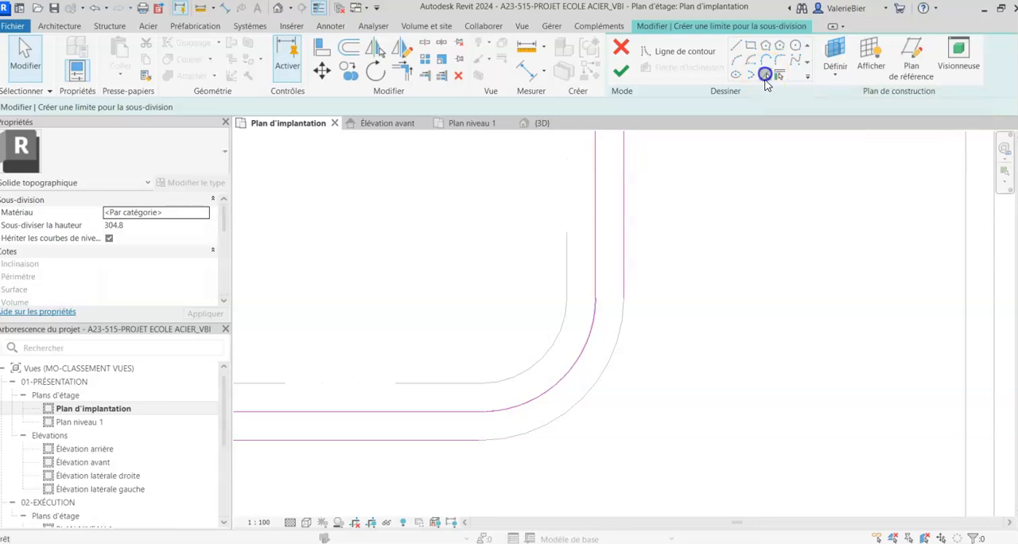
click(764, 78)
click(601, 384)
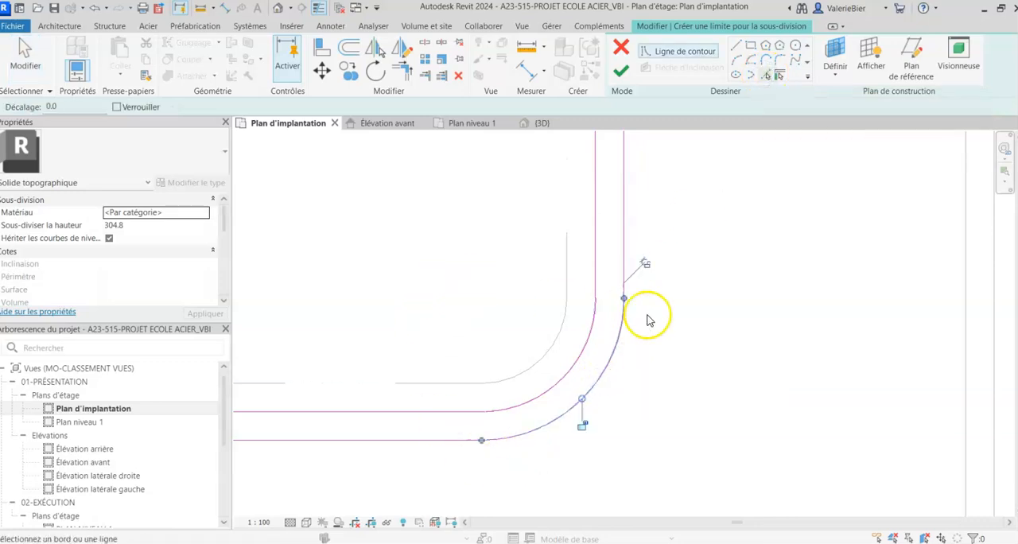
- Trim the outer lower straight edge to the new lower-right corner arc and finish the sidewalk subdivision
click(621, 70)
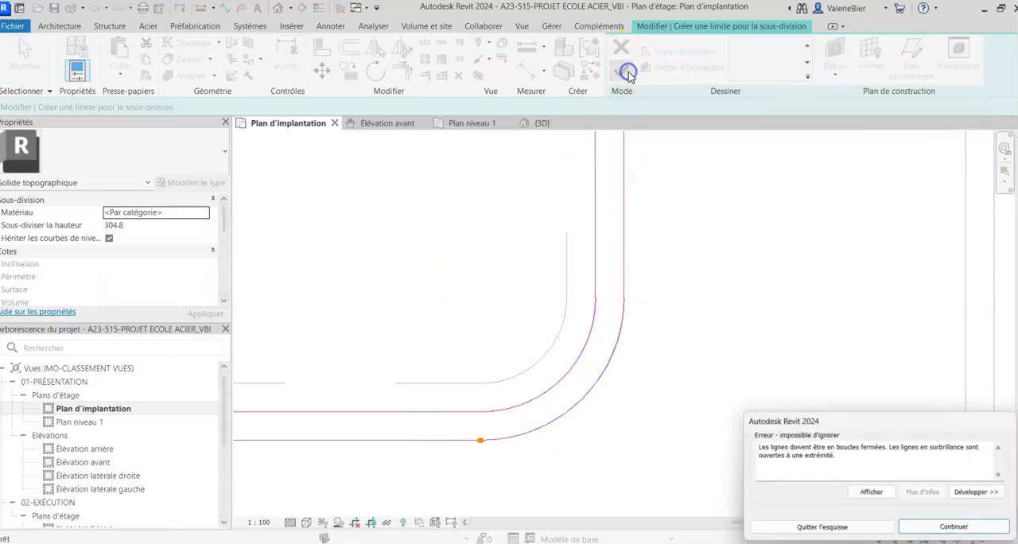
click(926, 531)
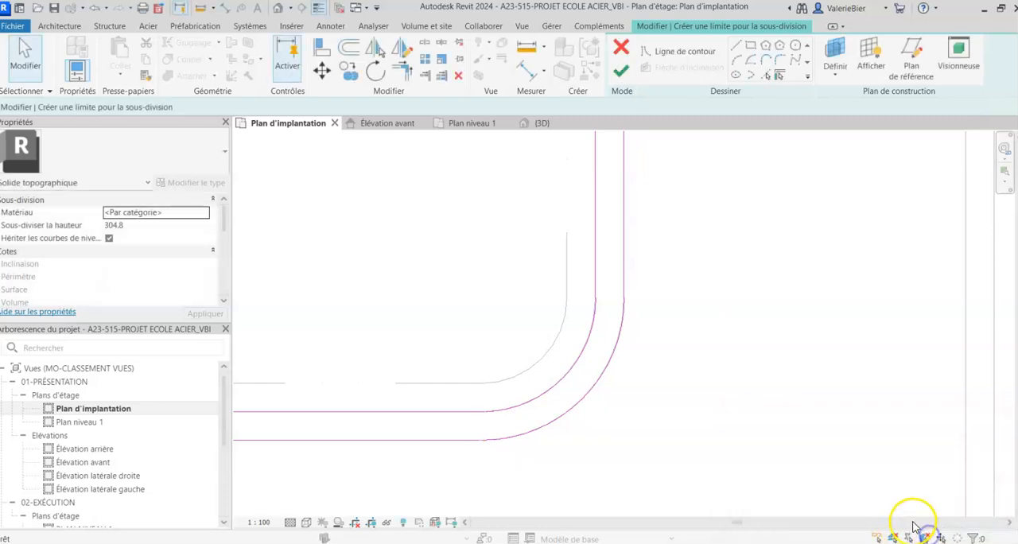
scroll(456, 456, up, 4)
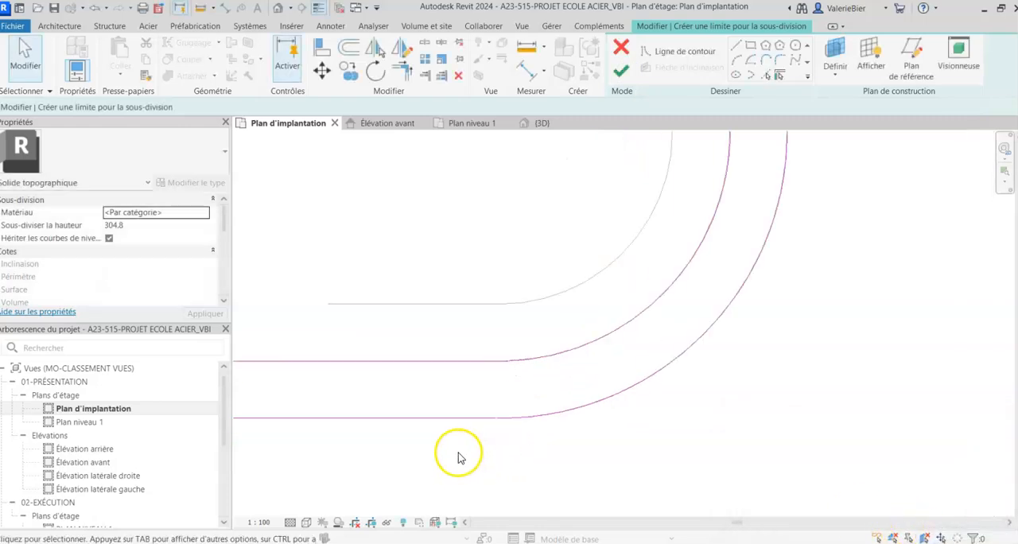
click(407, 72)
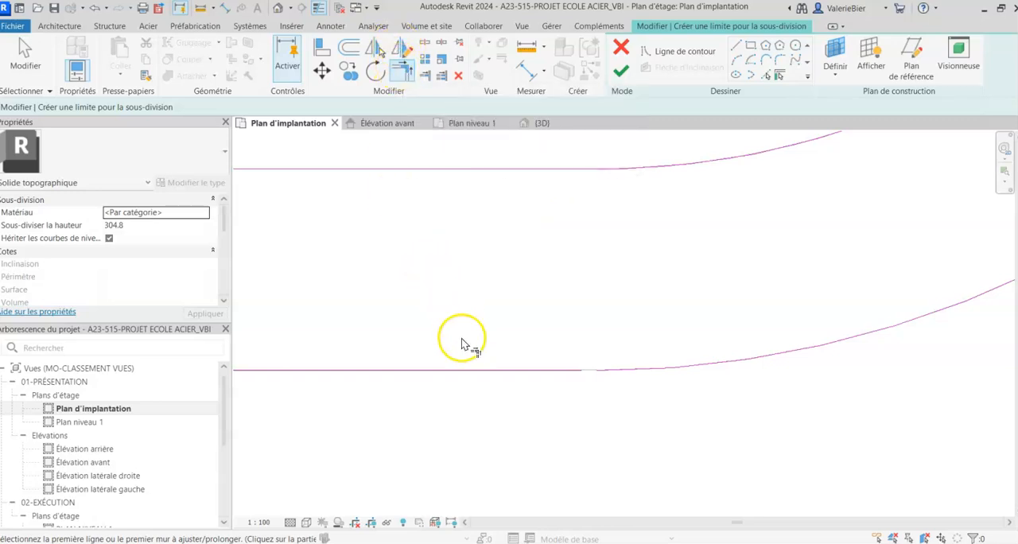
click(472, 369)
click(629, 369)
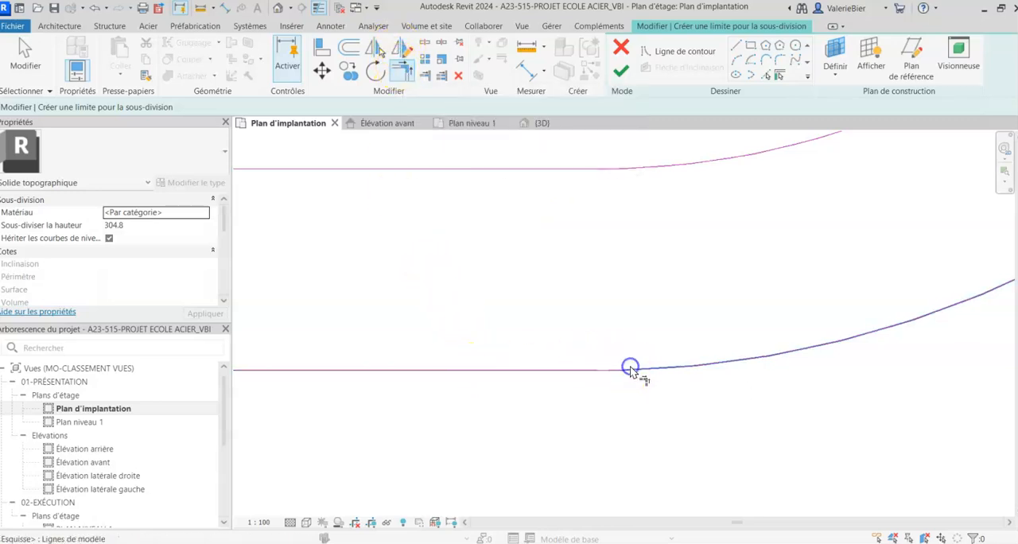
scroll(586, 216, down, 6)
middle_drag(575, 252, 544, 358)
click(619, 70)
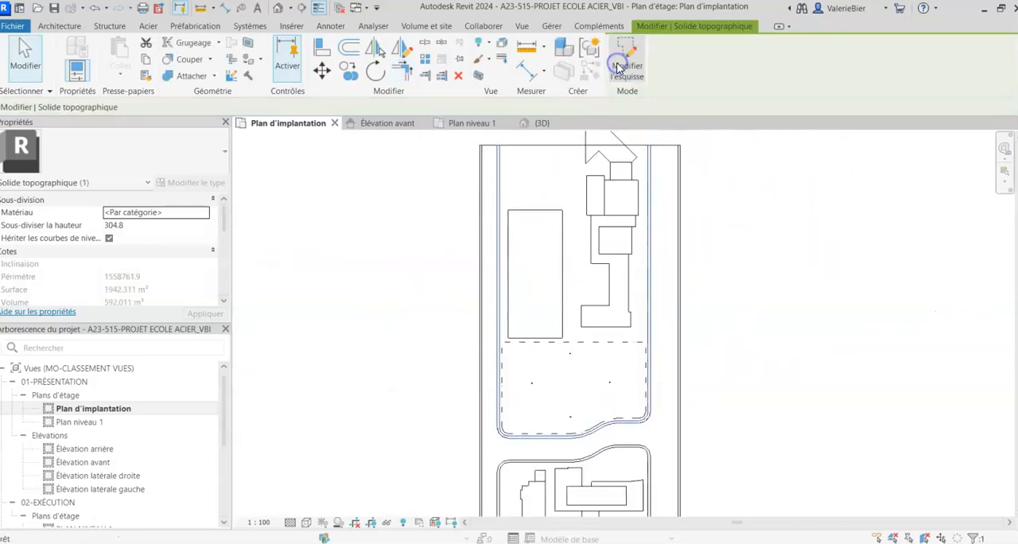
- Open the {3D} view and examine the sidewalk subdivisions on the TERRE toposolid
scroll(80, 461, down, 4)
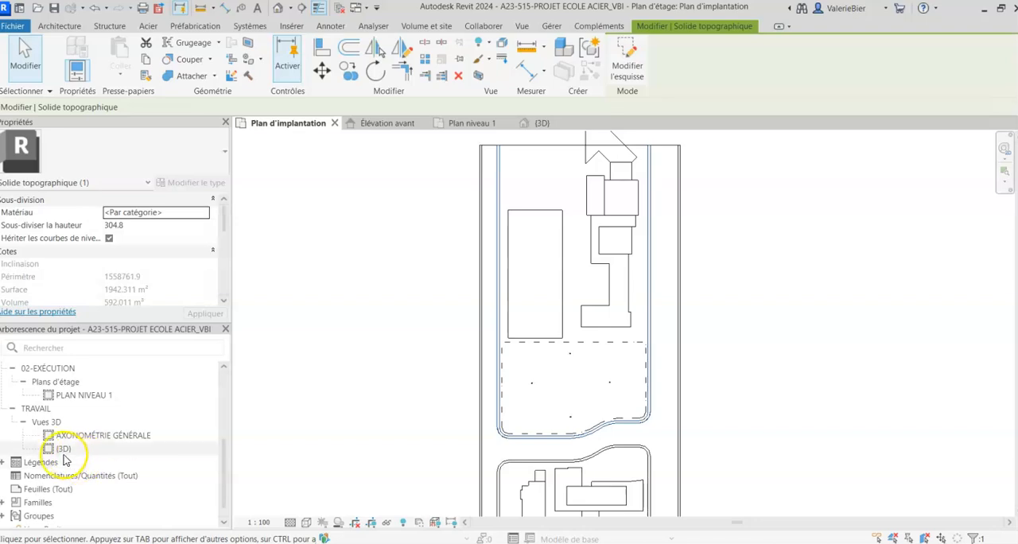
double_click(65, 448)
click(355, 302)
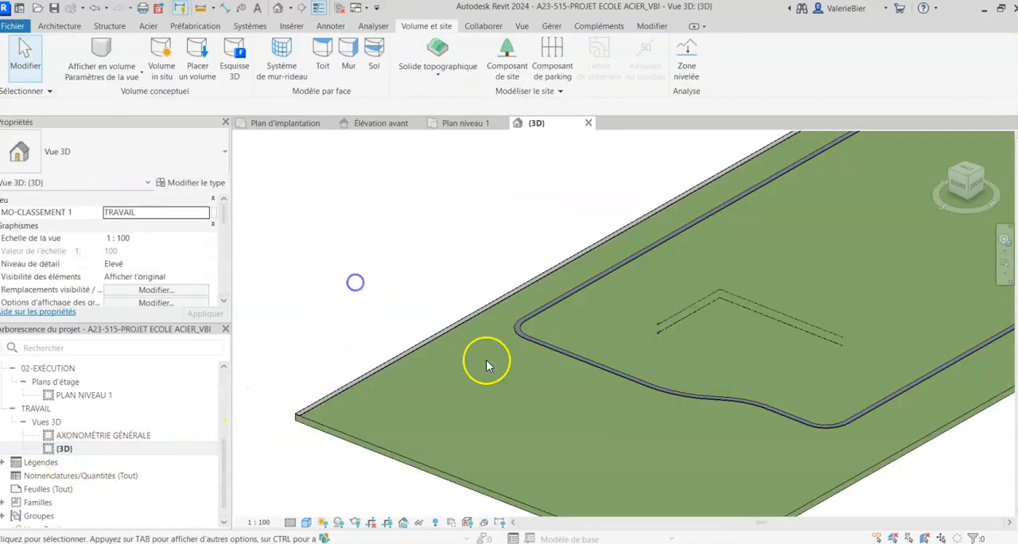
scroll(486, 359, down, 3)
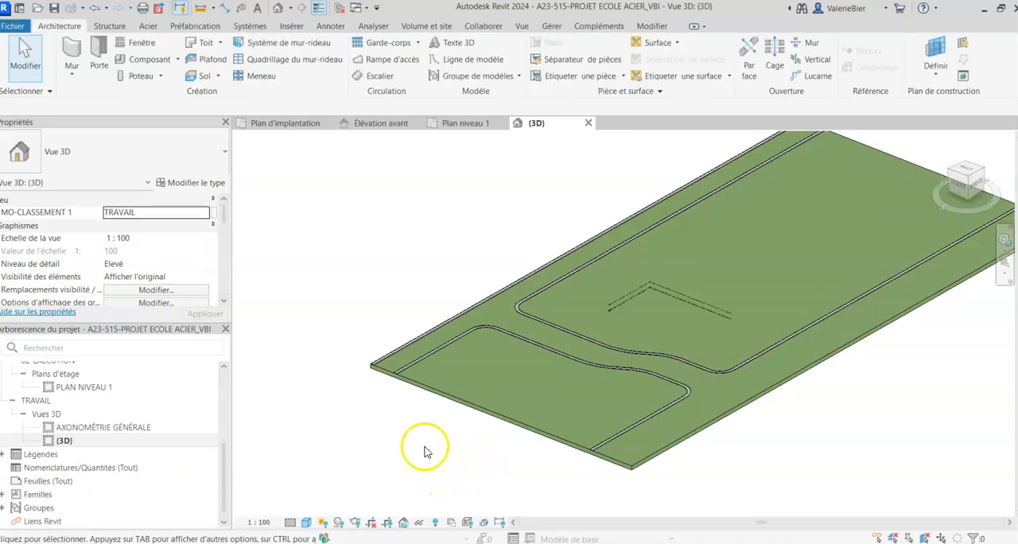
scroll(423, 446, down, 1)
click(506, 453)
shift+middle_drag(371, 433, 417, 450)
scroll(463, 431, up, 2)
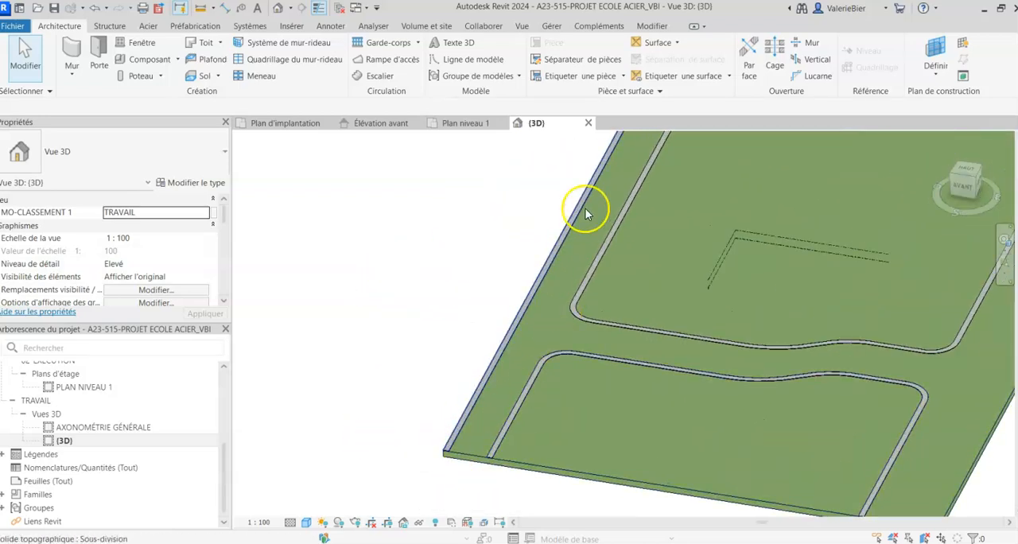
- Open the Plan d'implantation view and start another subdivision of the TERRE toposolid using picked lines
scroll(68, 414, up, 3)
double_click(71, 402)
middle_drag(482, 513, 482, 435)
scroll(613, 334, up, 1)
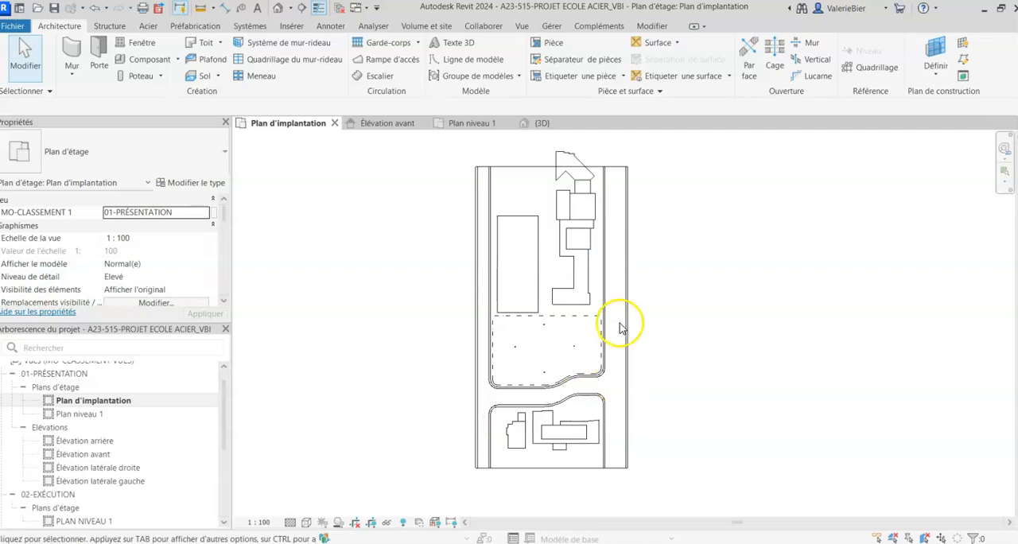
click(541, 476)
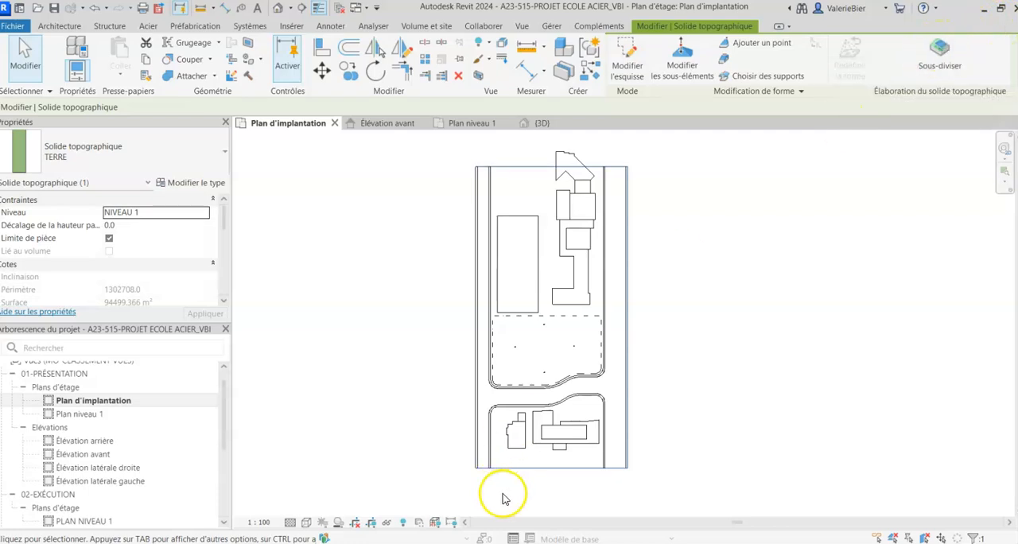
click(940, 51)
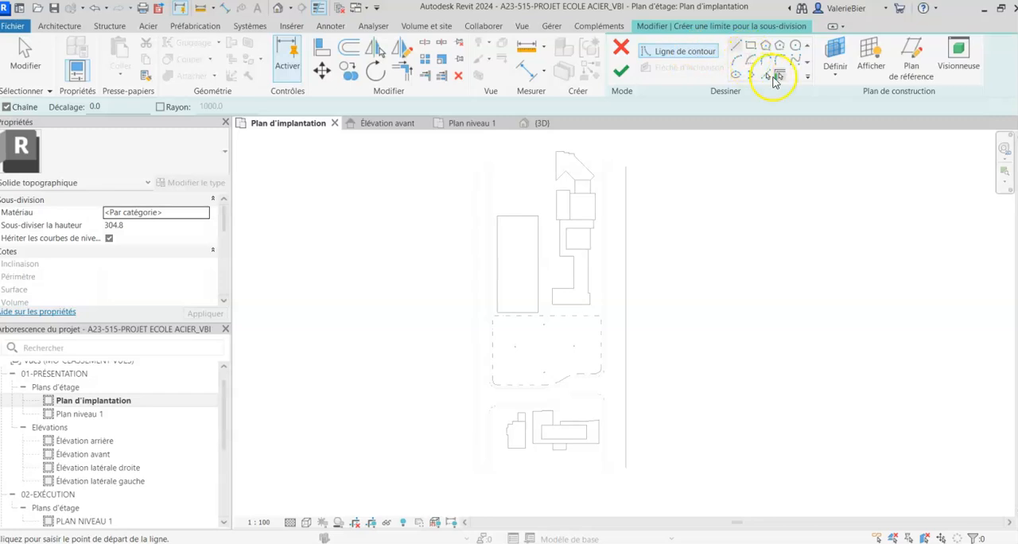
click(771, 76)
- Pick the long edges of the site's left sidewalk and the central block's left sidewalk that border the strip between them
scroll(495, 189, up, 5)
scroll(478, 199, up, 3)
click(471, 197)
scroll(477, 202, down, 1)
click(545, 204)
scroll(522, 215, down, 3)
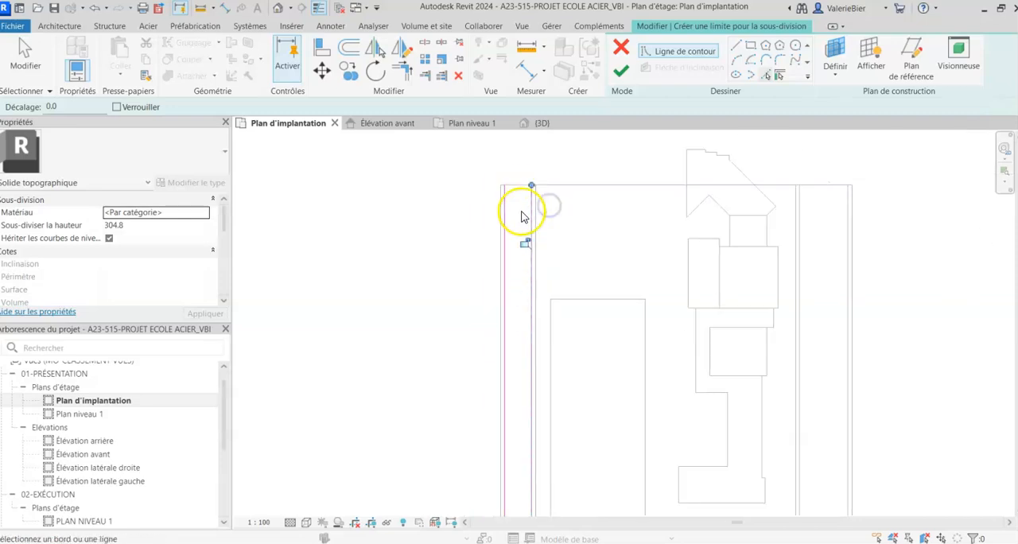
- Pick the central block sidewalk's outer edge around the lower-left corner, along the lower straight and into the S-curve
scroll(438, 223, up, 4)
click(474, 286)
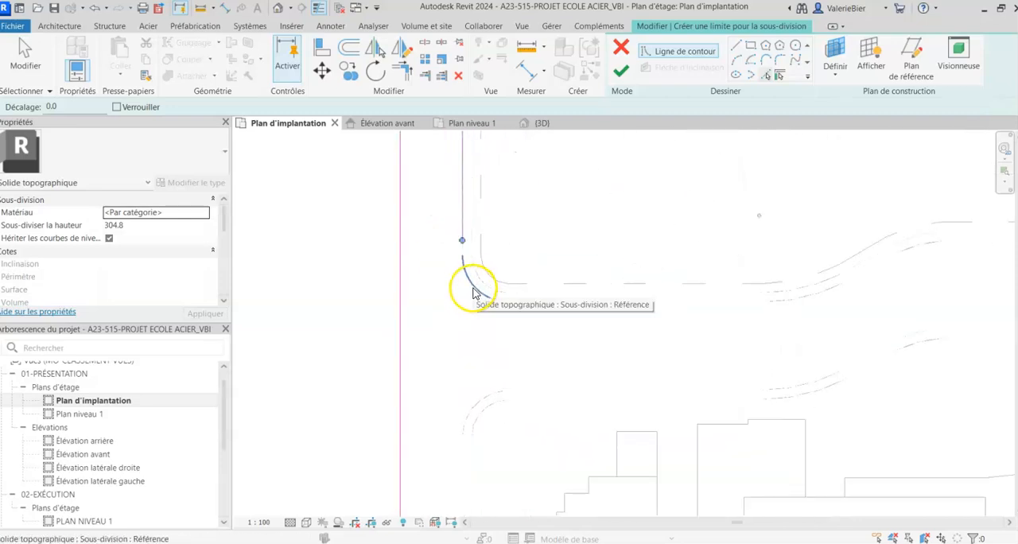
click(534, 304)
click(760, 304)
- Pick the outer sidewalk edge through the rest of the S-curve, around the lower-right corner and up the central block's right side
middle_drag(808, 335, 567, 387)
click(672, 306)
click(732, 297)
click(803, 294)
mouse_move(806, 291)
middle_down()
mouse_move(731, 383)
mouse_move(689, 371)
middle_up()
click(687, 364)
scroll(683, 365, down, 4)
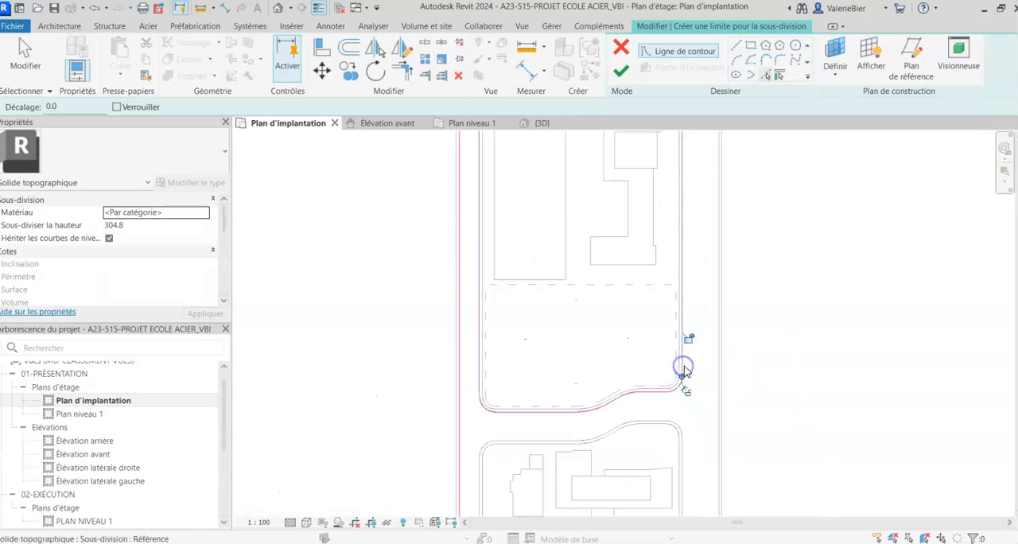
- Draw straight boundary lines across the right strip's upper end and down the site's right sidewalk edge to the site's lower edge
click(733, 46)
scroll(676, 207, up, 5)
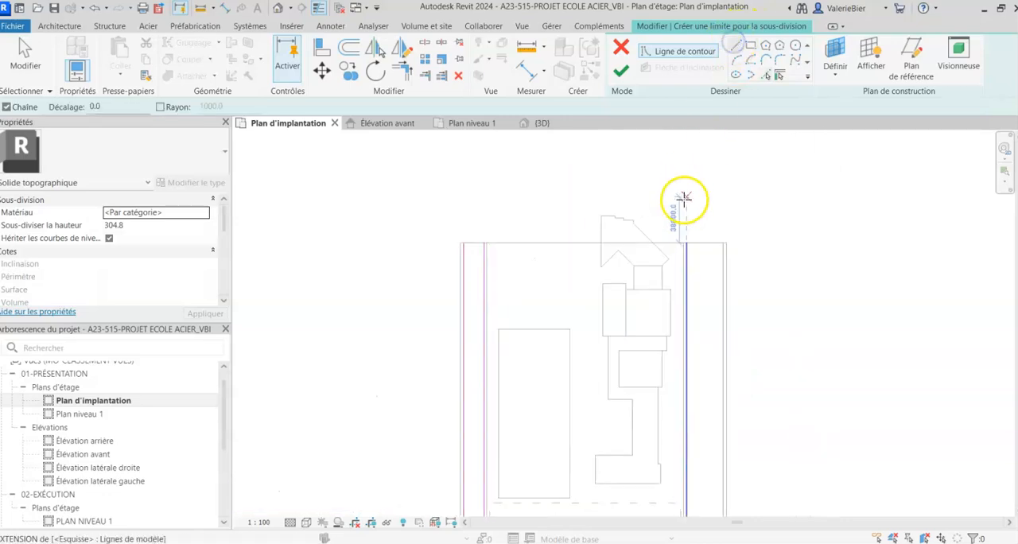
click(645, 280)
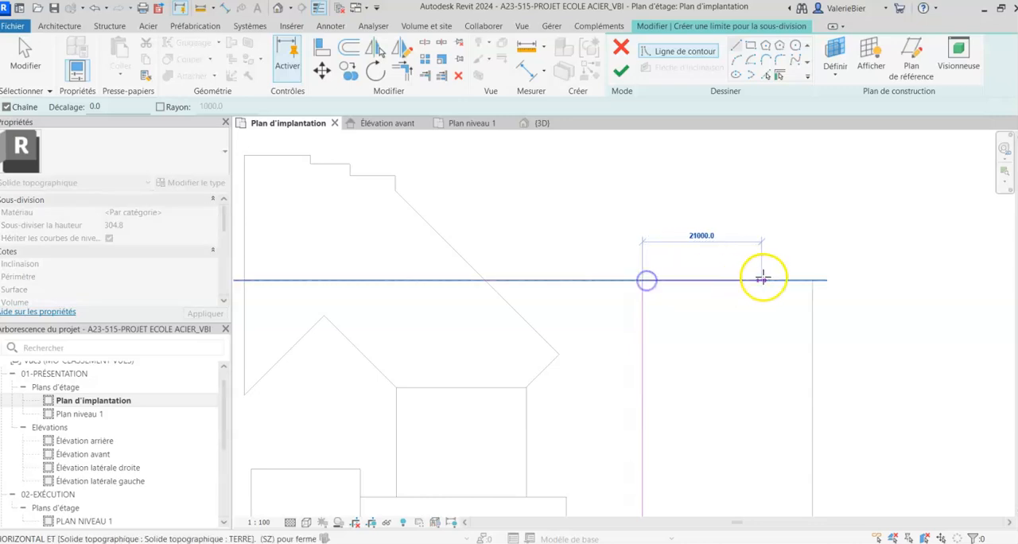
click(806, 280)
scroll(806, 280, down, 3)
middle_drag(799, 414, 779, 111)
middle_drag(705, 383, 651, 49)
middle_drag(679, 143, 681, 345)
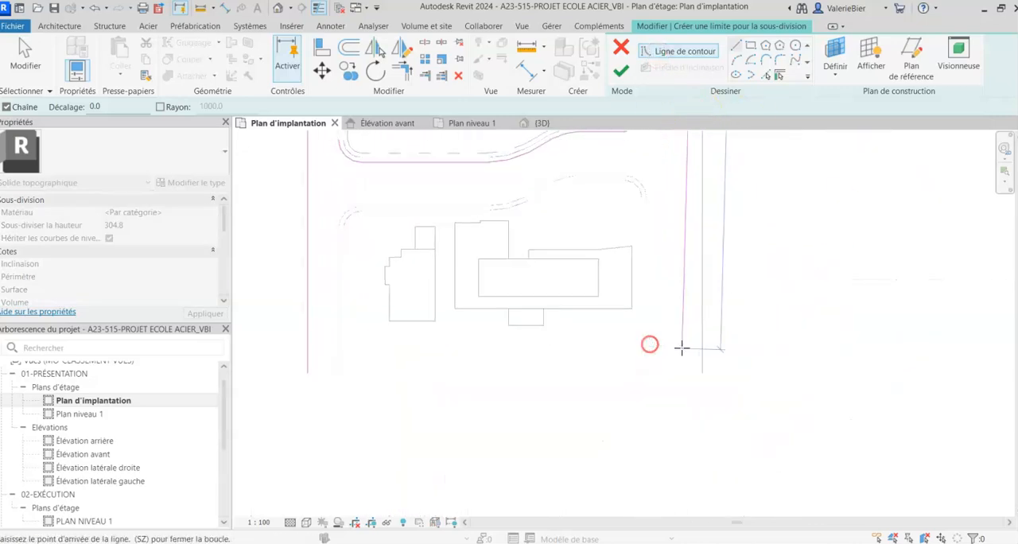
scroll(699, 393, up, 3)
click(726, 369)
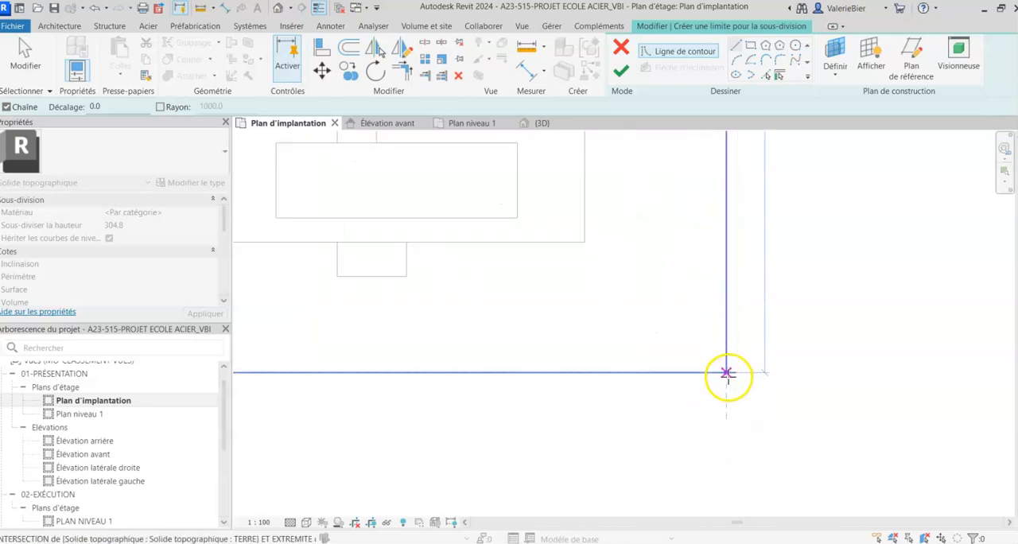
- Continue the boundary across the right strip's lower end and up the lower block's right sidewalk edge to the start of its corner
click(612, 374)
scroll(659, 495, down, 4)
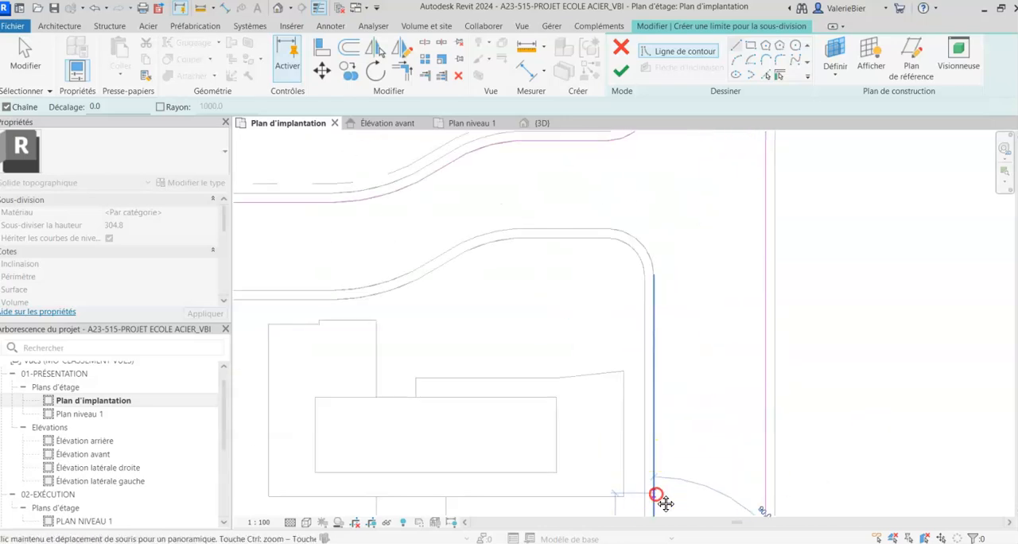
click(655, 273)
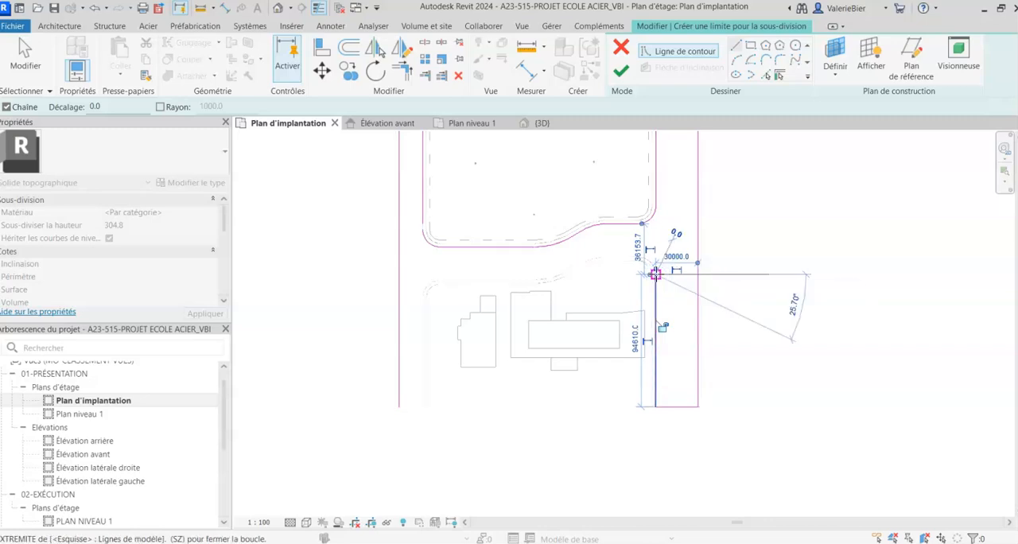
scroll(397, 408, up, 4)
key(Escape)
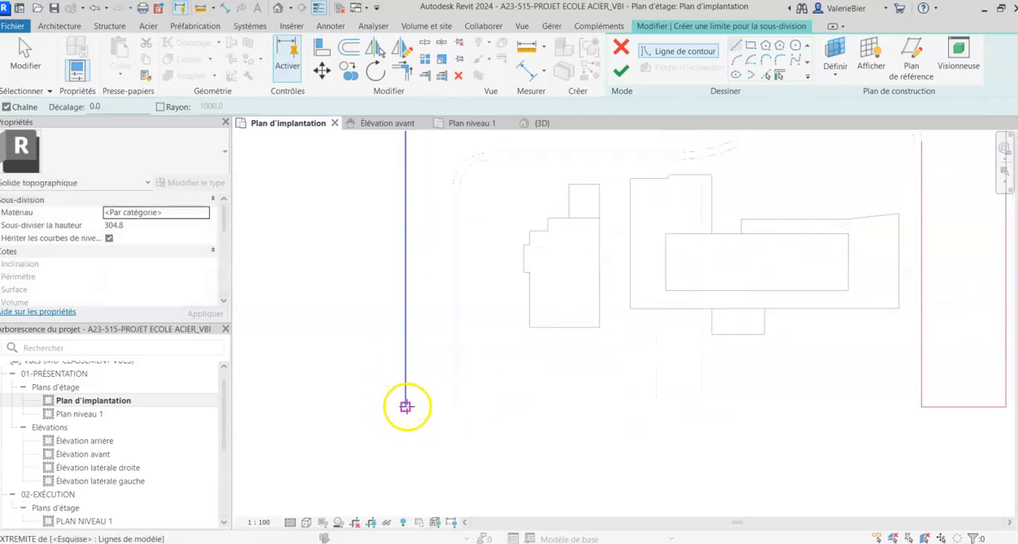
- Draw boundary lines across the left strip's lower end and up the lower block's left sidewalk edge to its corner
click(452, 404)
click(452, 186)
key(Escape)
- Close the upper end of the left strip with a straight line between the two sidewalk edges
scroll(452, 413, down, 3)
scroll(434, 219, up, 3)
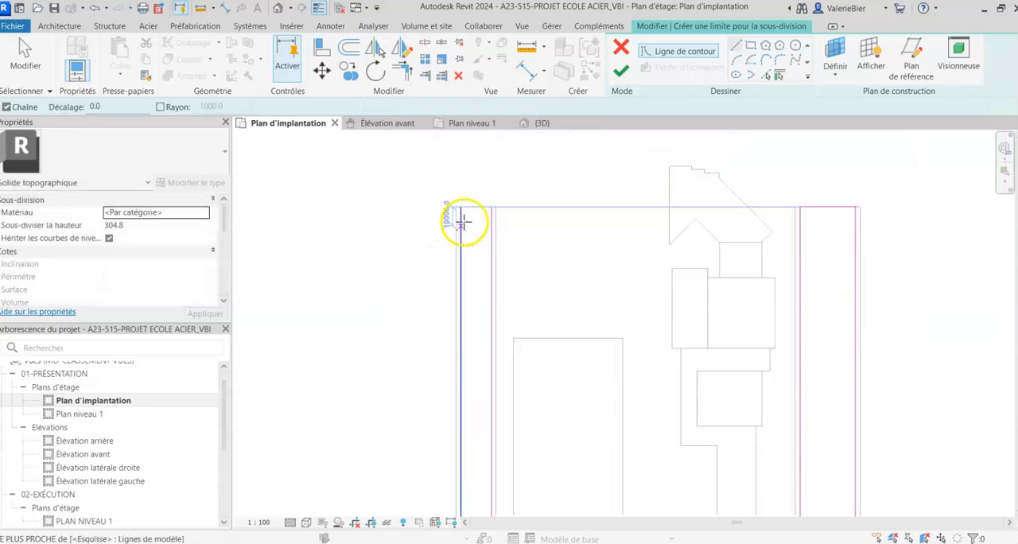
click(518, 191)
click(448, 193)
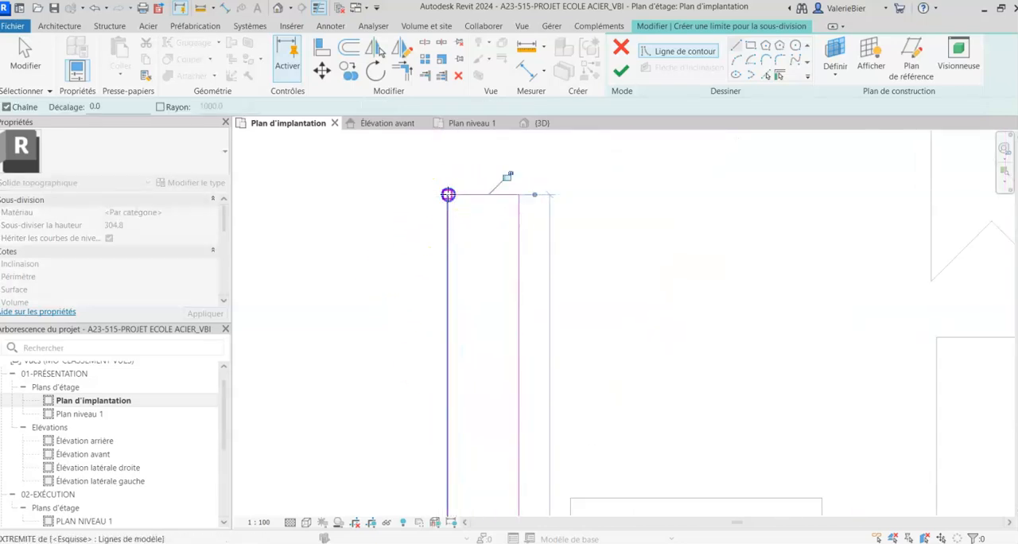
key(Escape)
- Pick the lower block sidewalk's outer edge along its upper side, from the upper-left corner through the S-curve to the upper-right corner
scroll(450, 191, down, 5)
middle_drag(527, 490, 524, 390)
scroll(493, 300, up, 4)
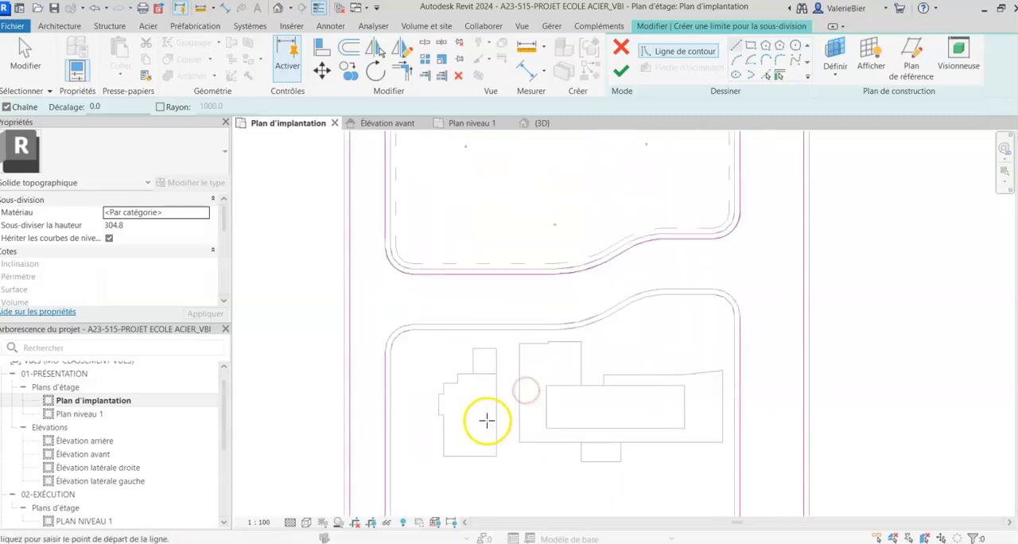
click(770, 78)
scroll(405, 341, up, 3)
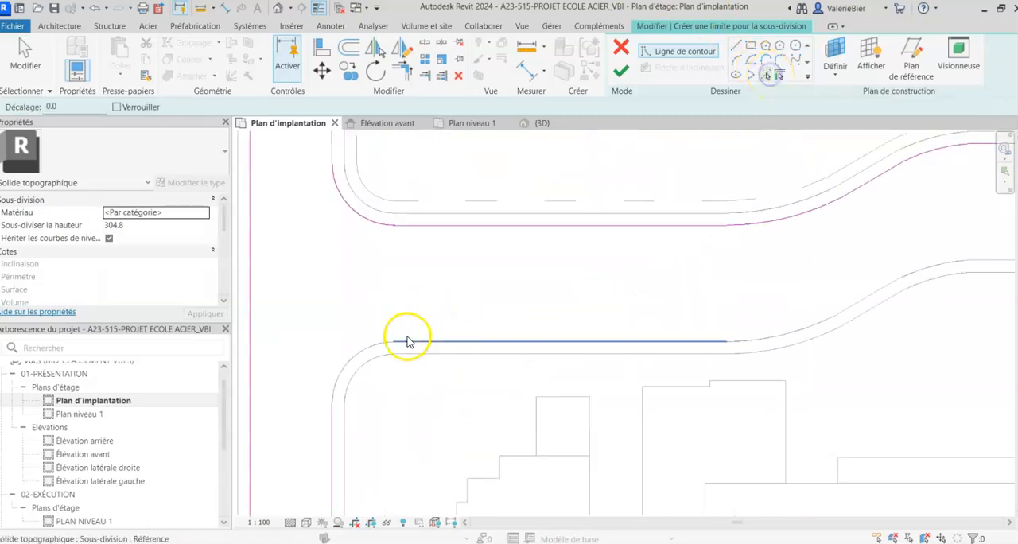
click(426, 342)
middle_drag(757, 291, 477, 298)
click(480, 347)
click(573, 316)
click(652, 277)
click(726, 267)
click(813, 273)
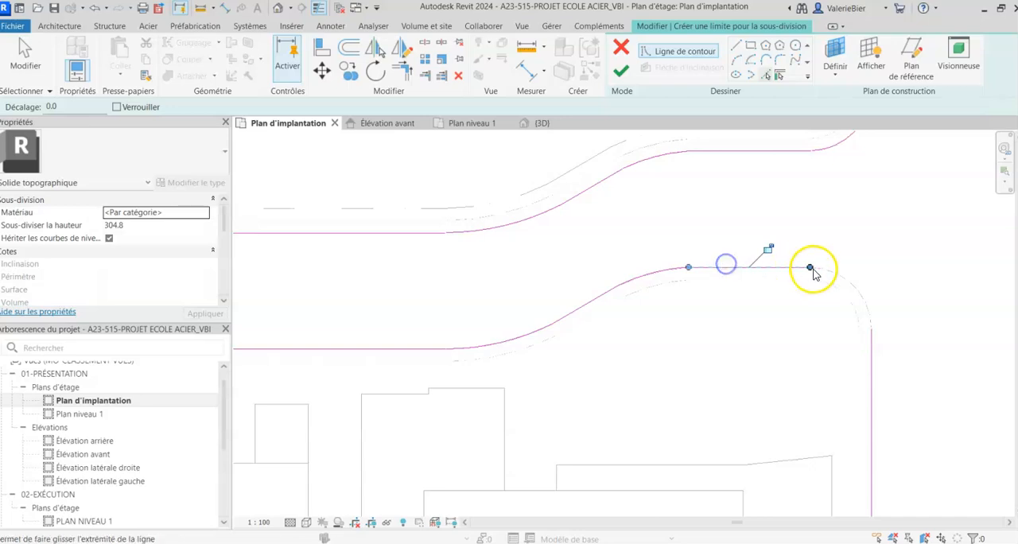
- Try to finish the subdivision boundary, and return to editing the sketch
scroll(768, 295, down, 5)
scroll(706, 377, down, 2)
middle_drag(706, 377, 571, 441)
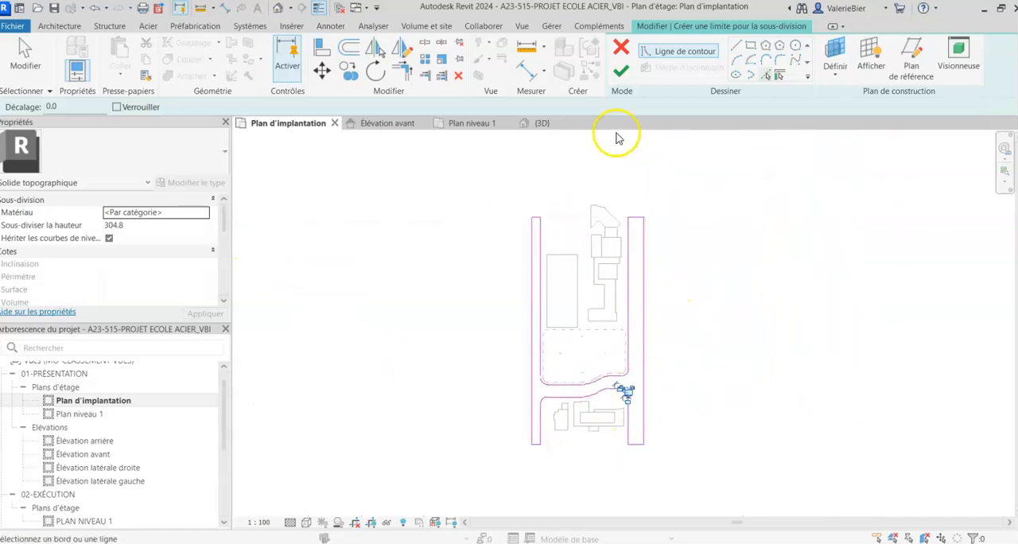
click(627, 71)
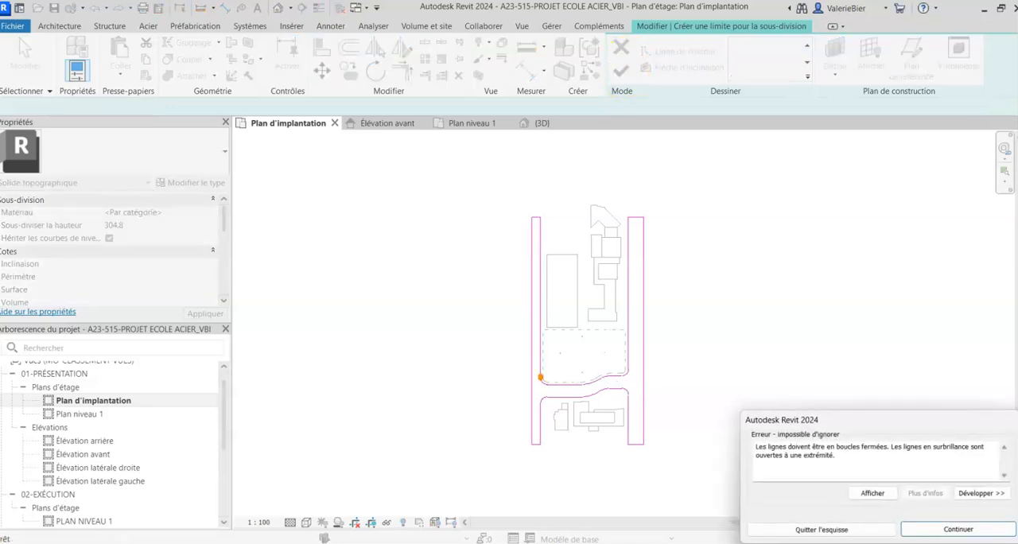
click(959, 529)
- Draw a short line joining the central block's left edge to its lower-left corner arc, and finish the subdivision sketch
scroll(432, 353, up, 5)
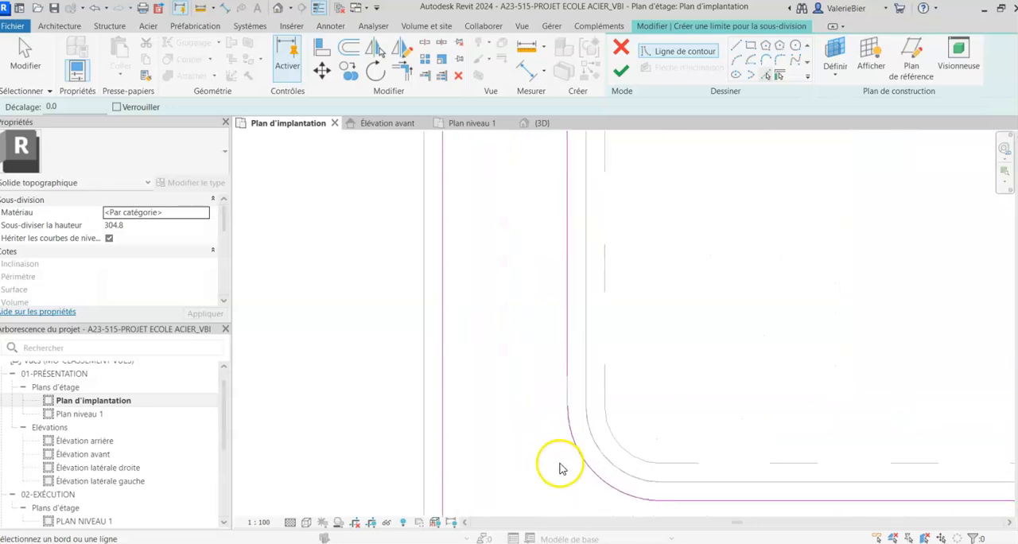
click(736, 46)
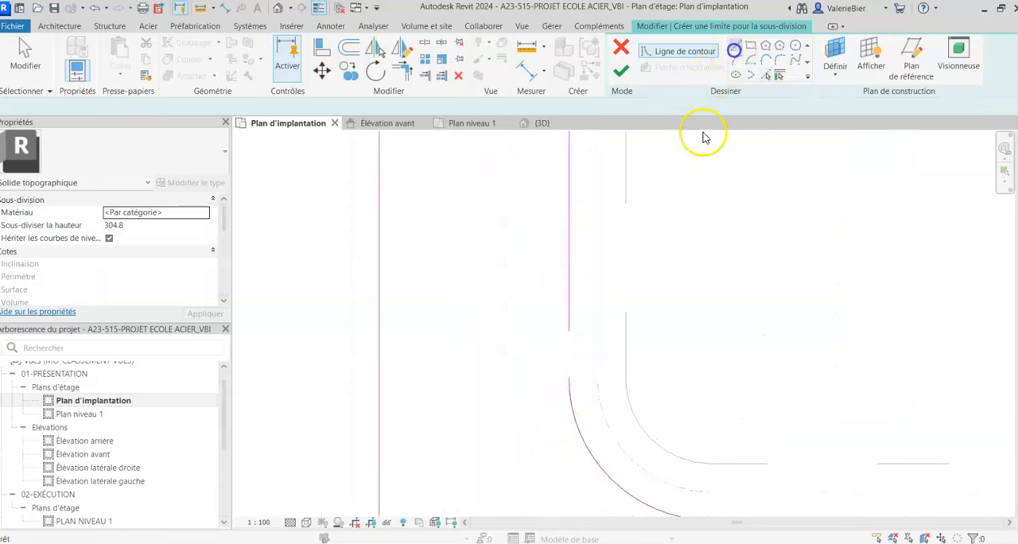
click(569, 331)
scroll(567, 382, down, 4)
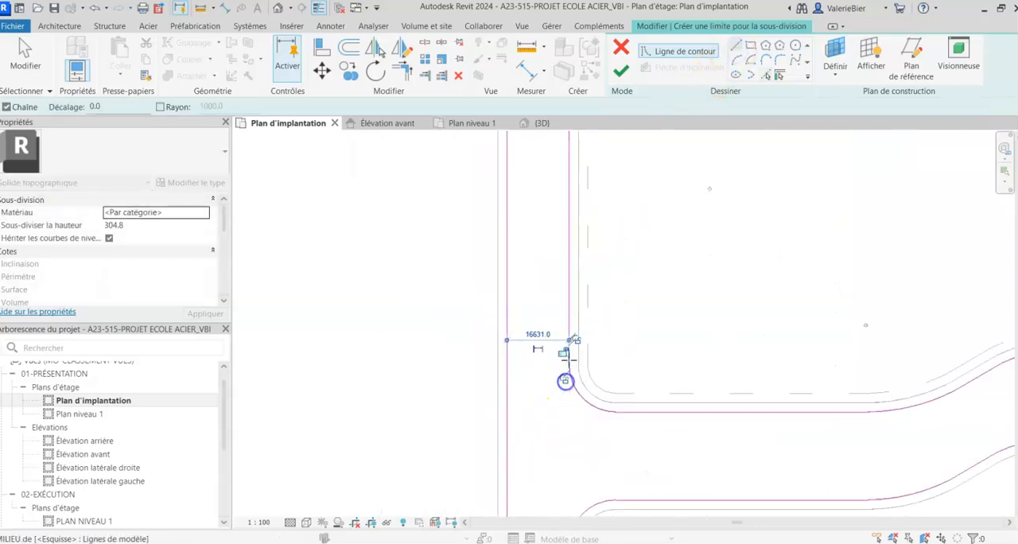
scroll(546, 391, down, 4)
middle_drag(567, 410, 547, 406)
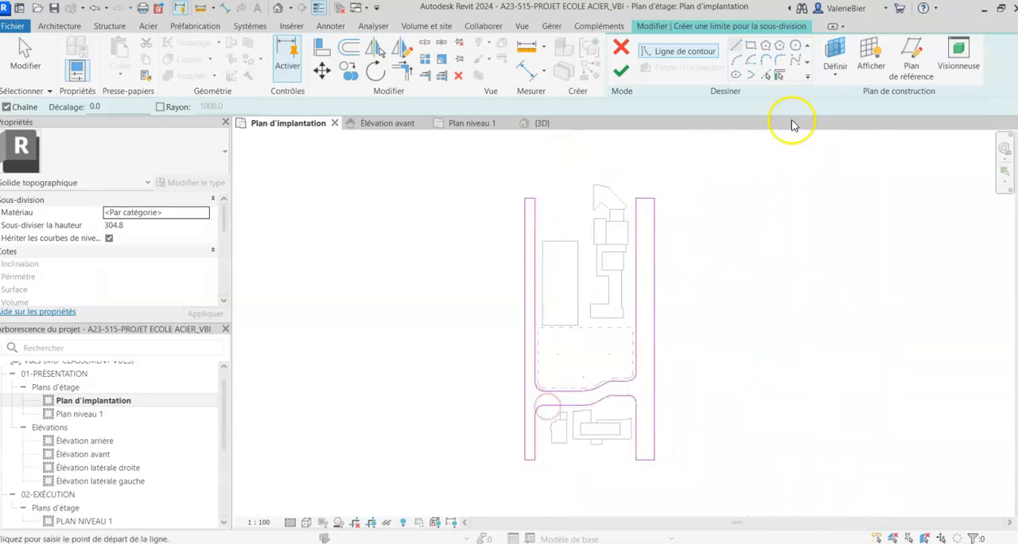
click(622, 78)
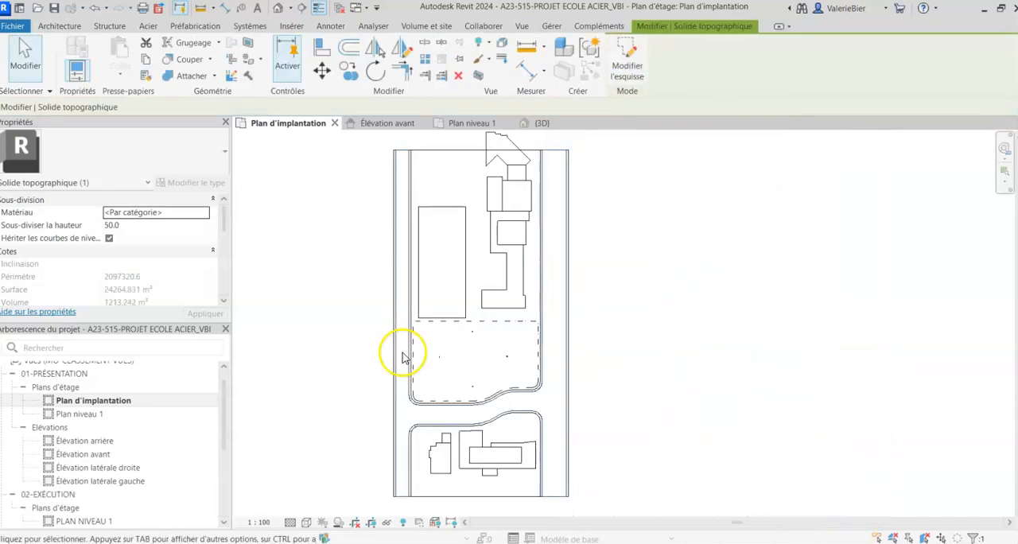
- Set the new subdivision's height to 50
scroll(404, 357, down, 2)
scroll(409, 366, up, 3)
scroll(429, 378, down, 1)
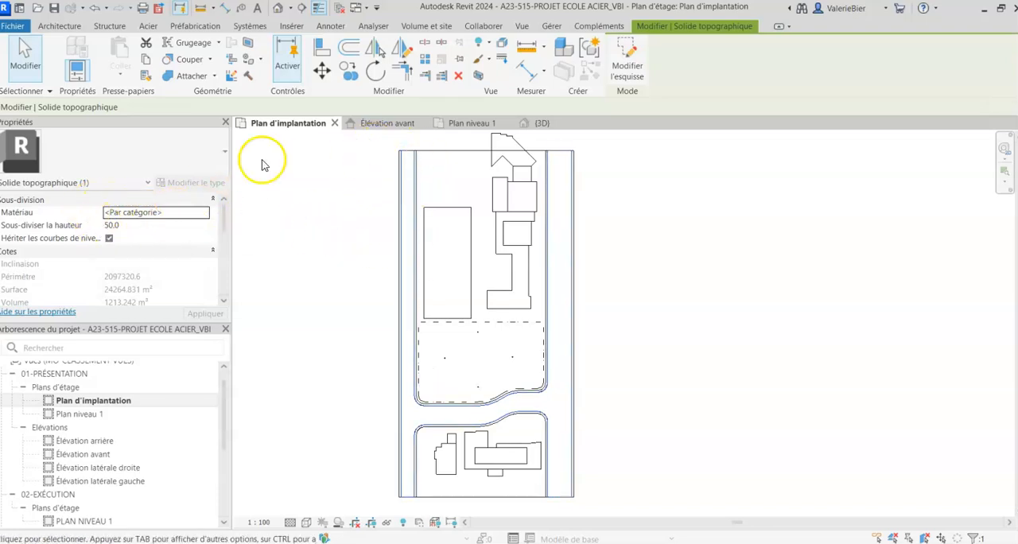
- Open the material choice for the road subdivision and search the materials for ASPHAL
click(360, 159)
click(407, 155)
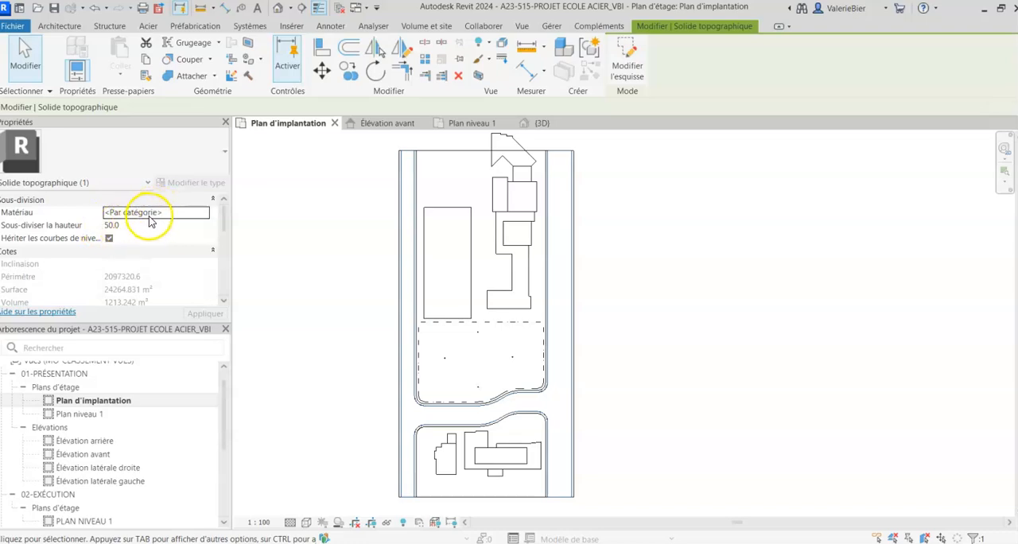
click(176, 205)
click(176, 199)
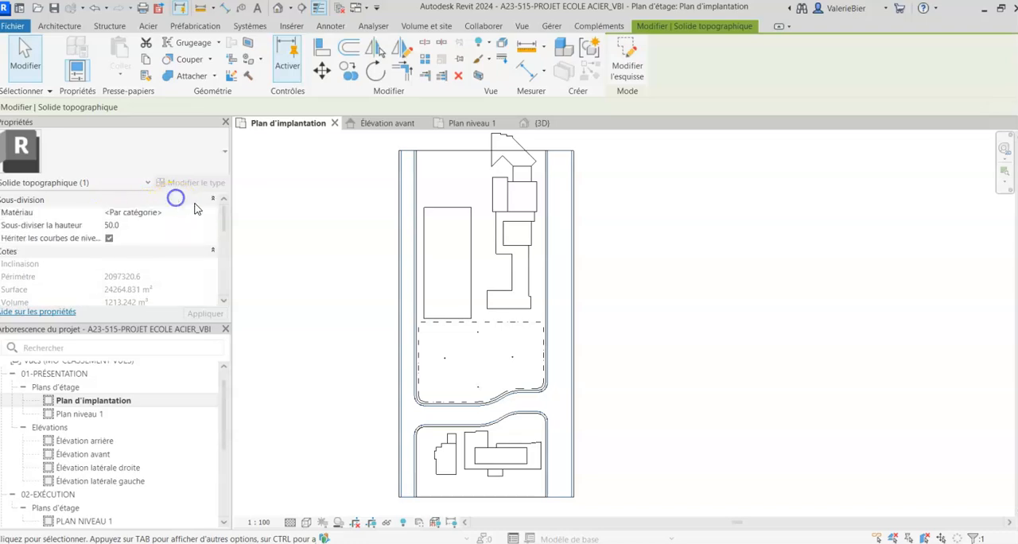
click(205, 211)
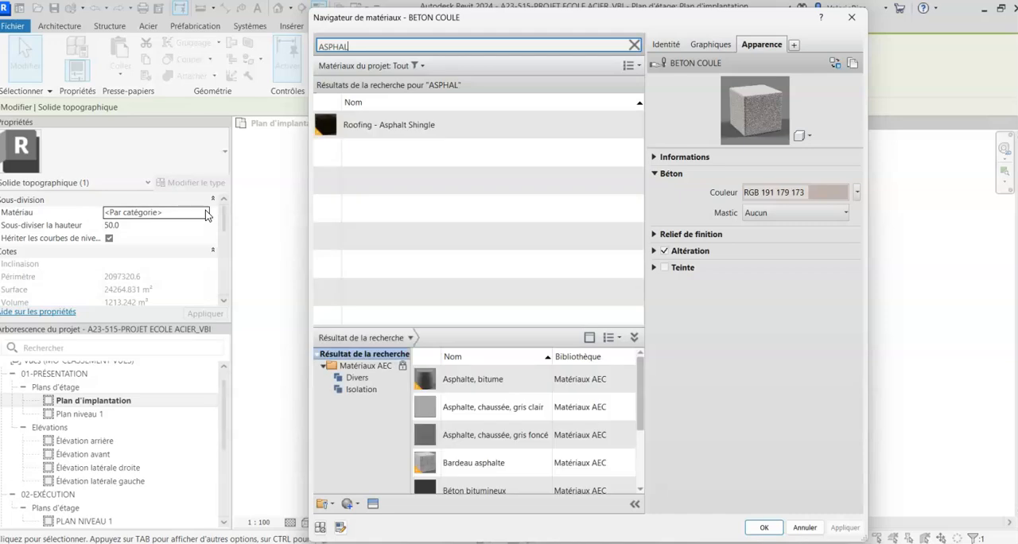
click(378, 130)
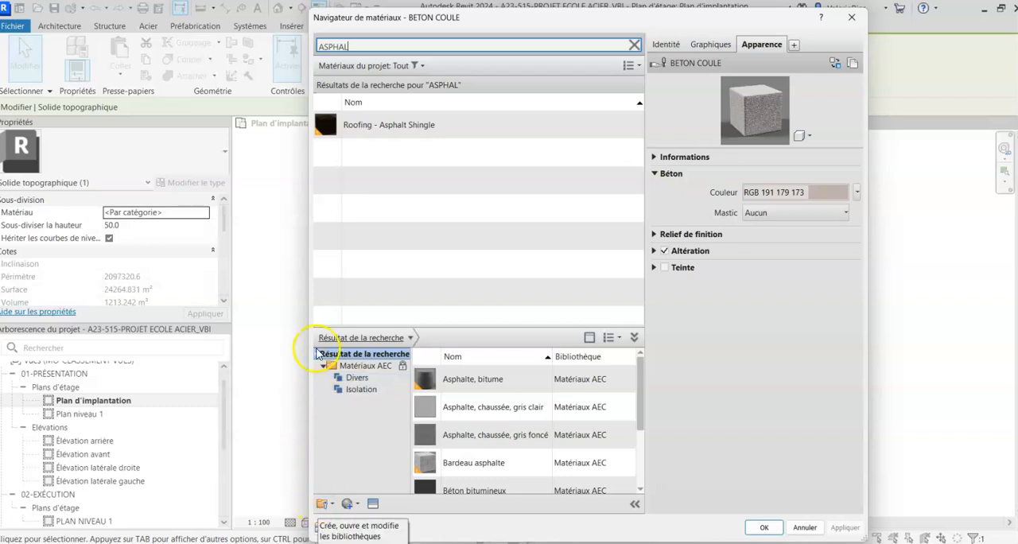
- Add the library material "Asphalte, bitume" to the project materials
click(633, 337)
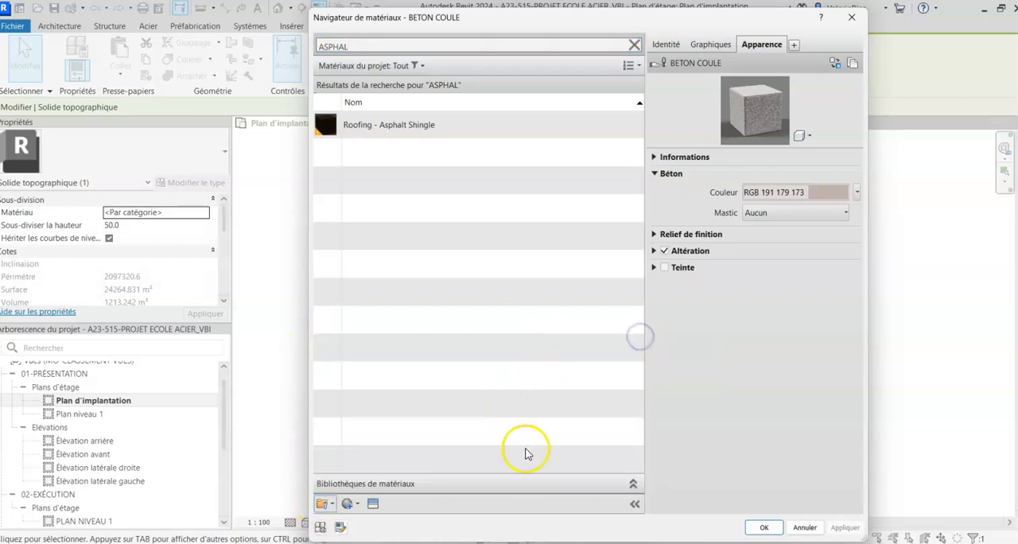
click(632, 486)
click(371, 390)
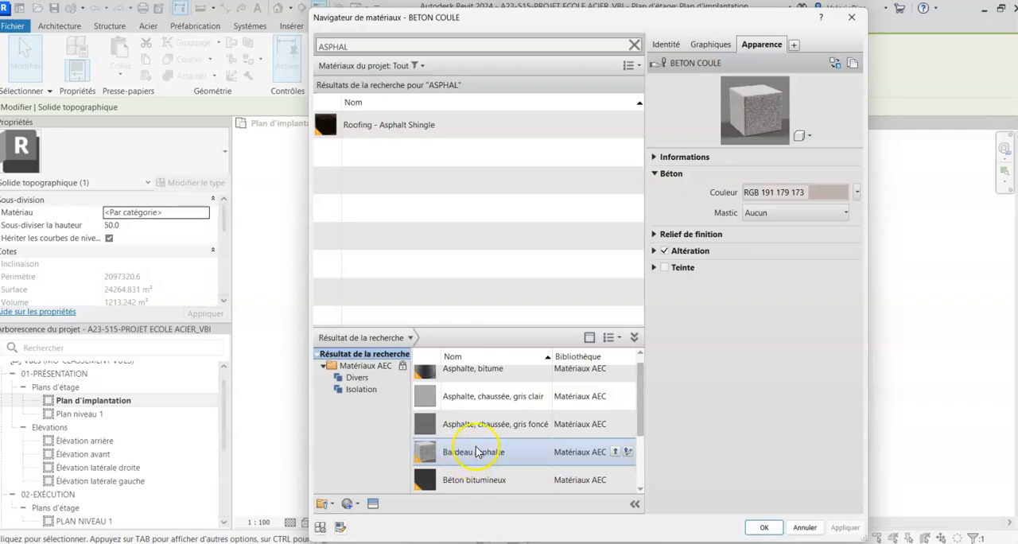
scroll(477, 442, up, 1)
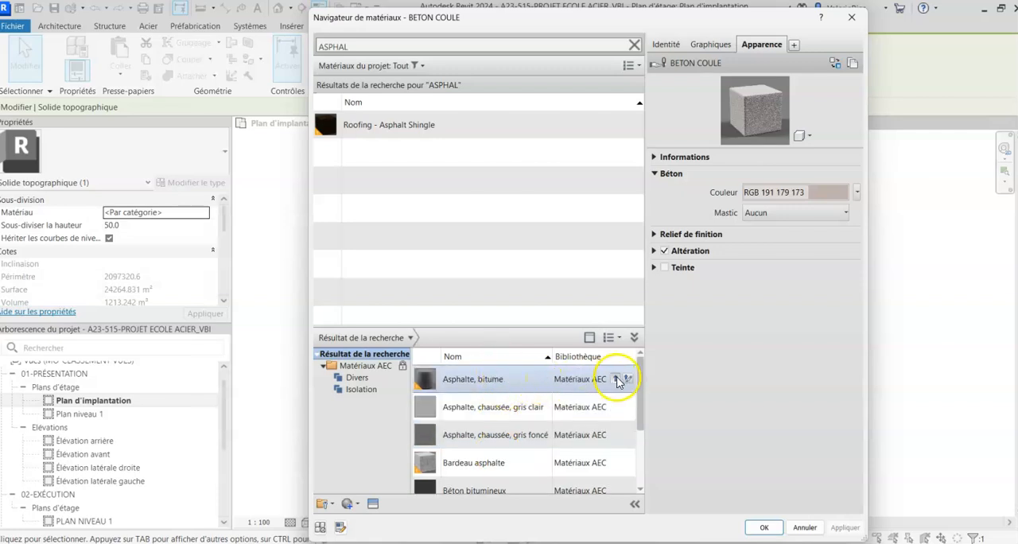
click(617, 380)
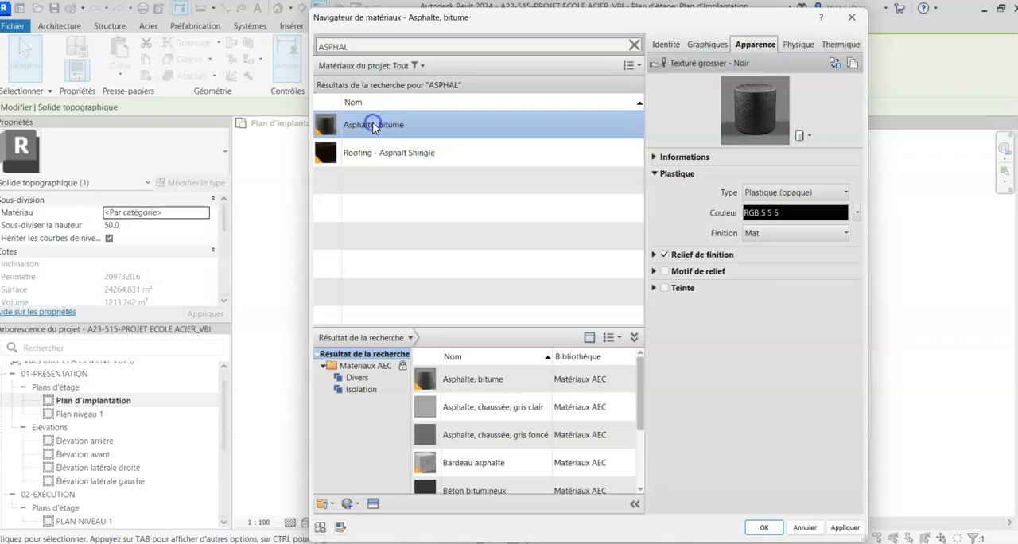
- Set the shading colour of "Asphalte, bitume" to RGB 53 53 53 and assign the material to the subdivision
click(710, 44)
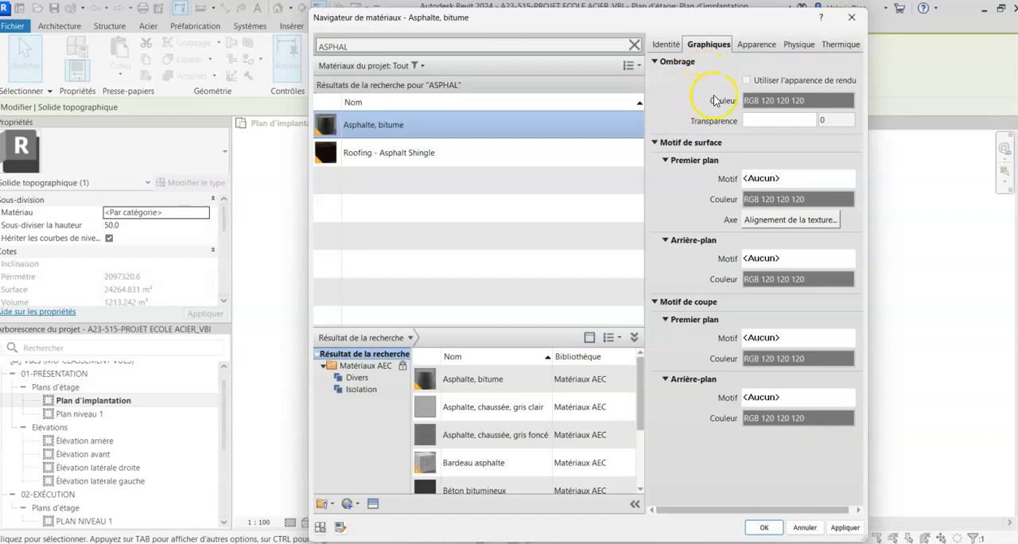
click(774, 102)
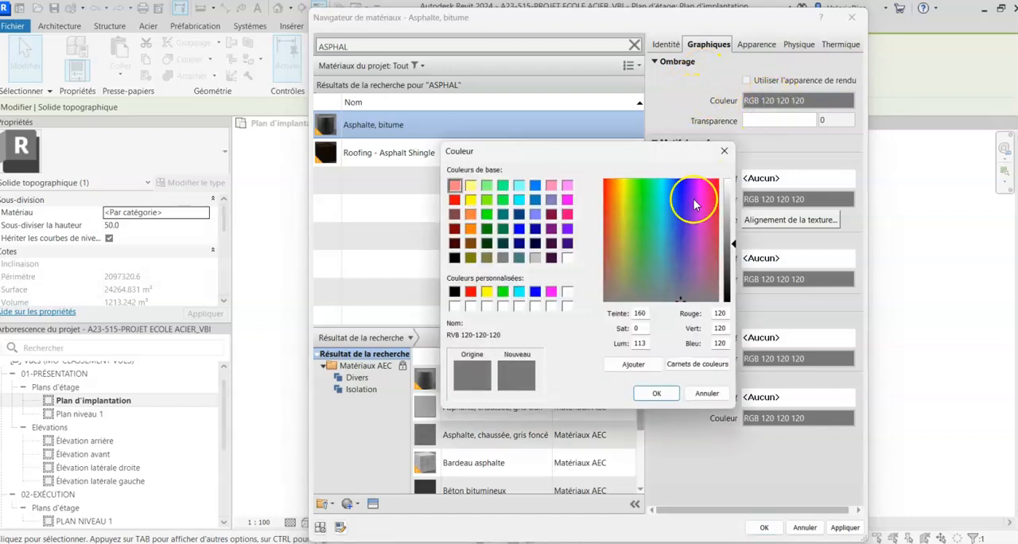
drag(732, 246, 738, 274)
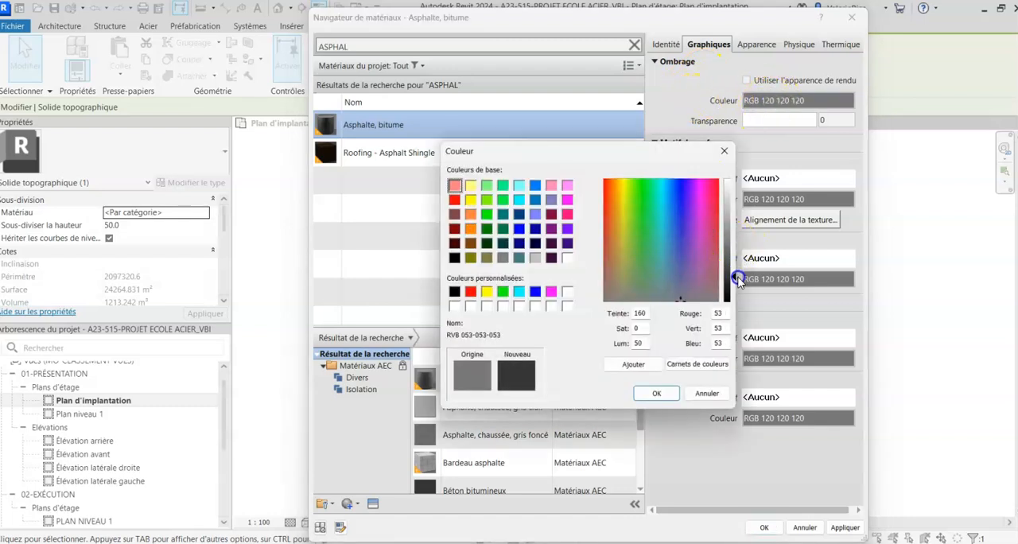
click(657, 395)
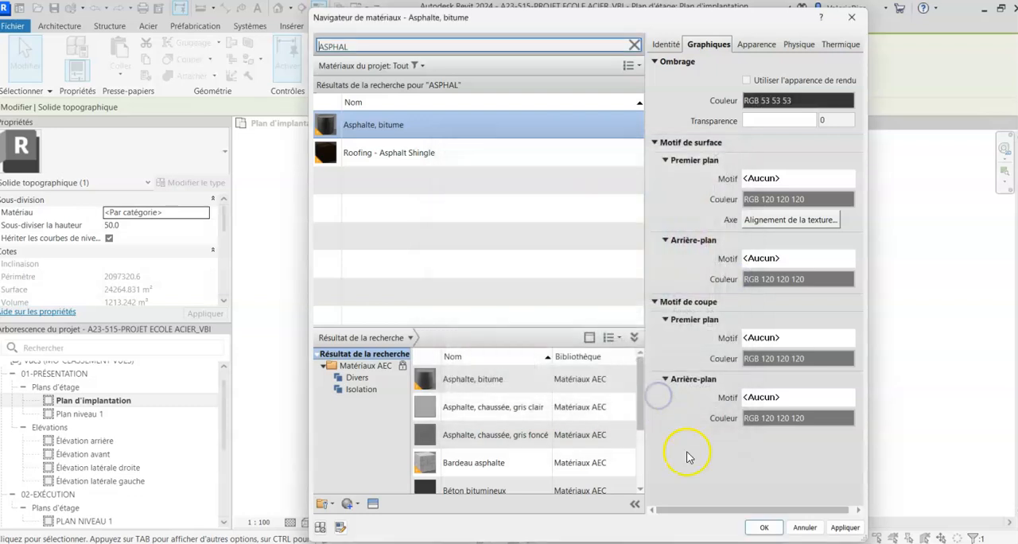
click(762, 528)
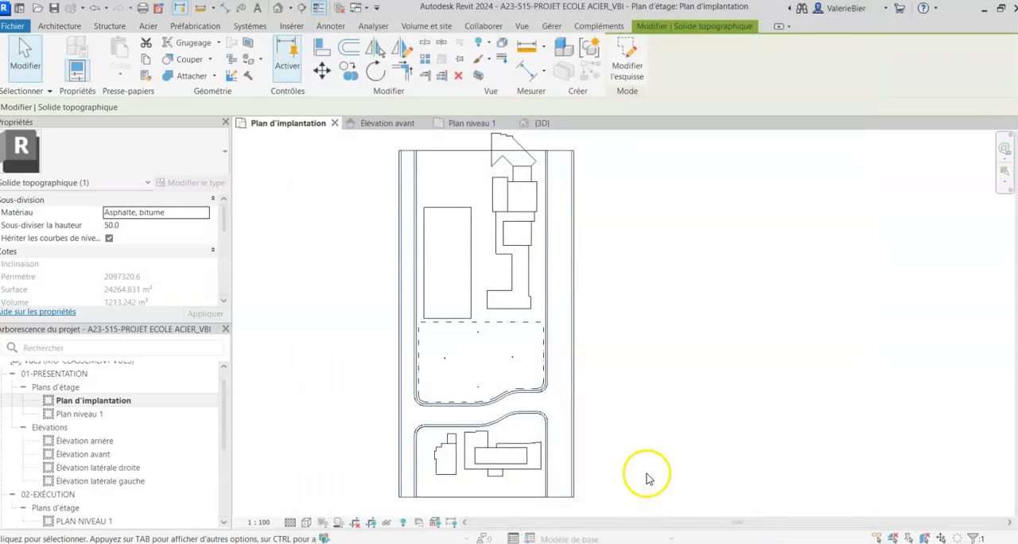
click(389, 342)
- Open the {3D} view and examine the asphalt roads, sidewalks and grass areas of the site
scroll(188, 427, down, 3)
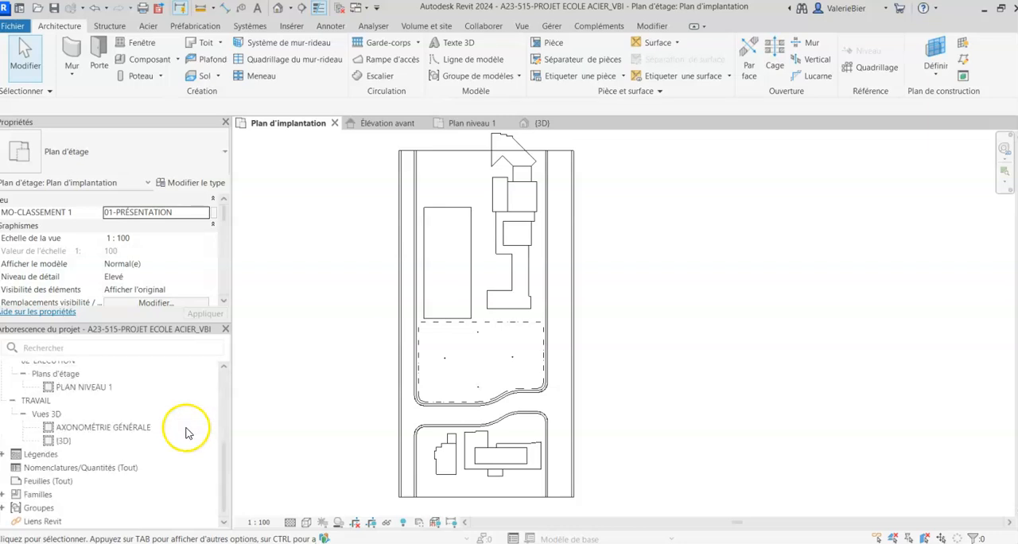
double_click(64, 441)
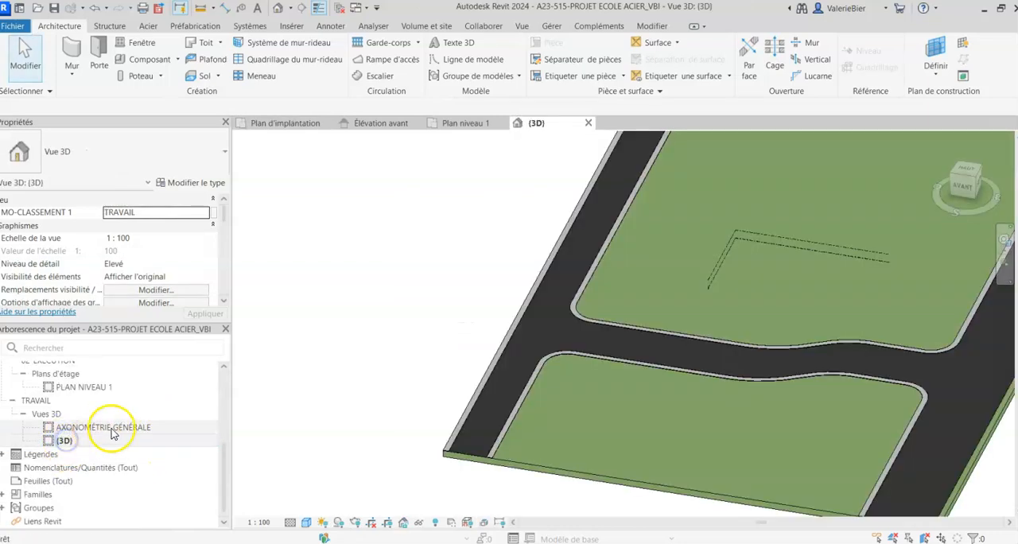
scroll(339, 357, down, 2)
shift+middle_drag(338, 357, 388, 464)
scroll(409, 367, up, 4)
scroll(414, 390, down, 4)
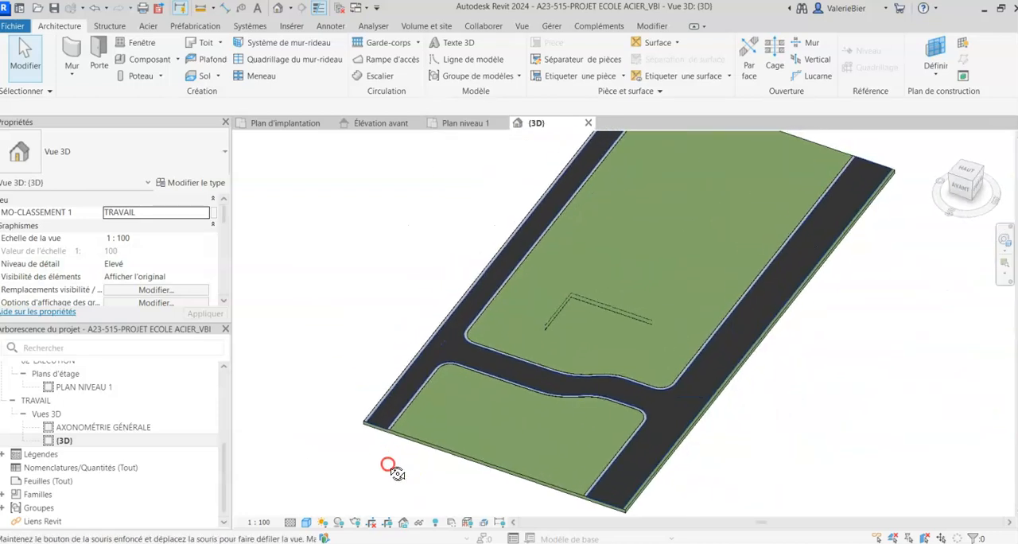
- Open the Plan d'implantation floor plan and frame the large empty rectangle beside the existing buildings
scroll(79, 414, up, 4)
double_click(77, 410)
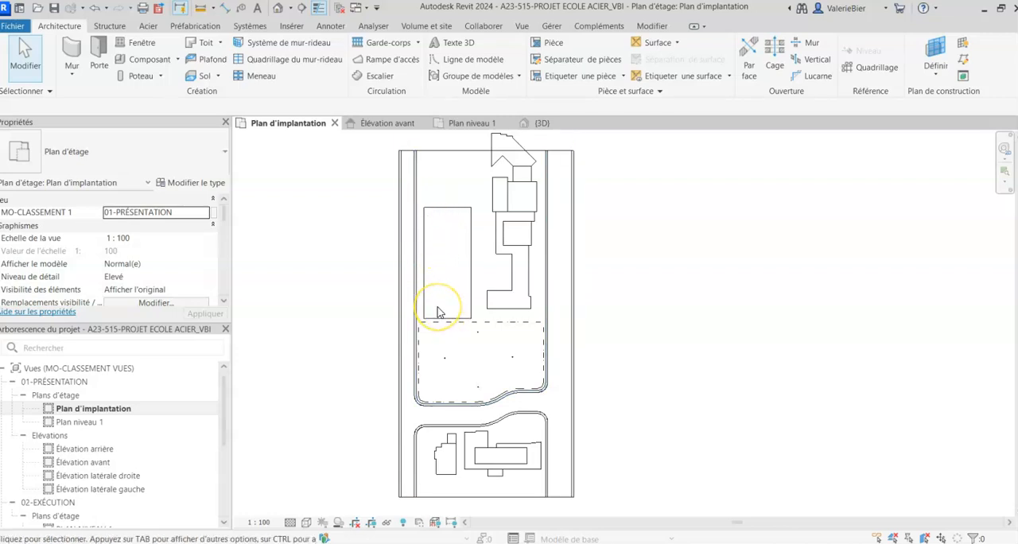
click(384, 235)
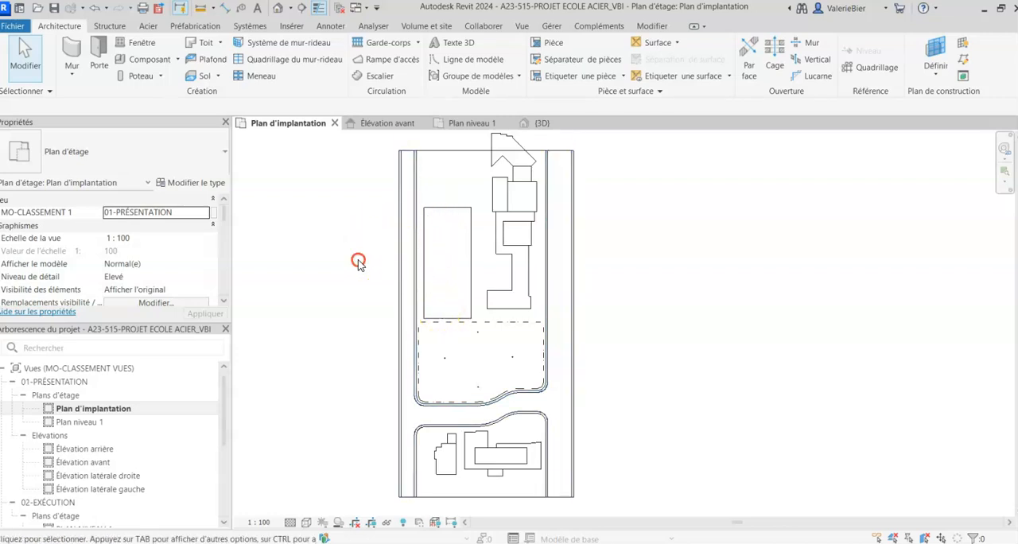
scroll(358, 262, up, 2)
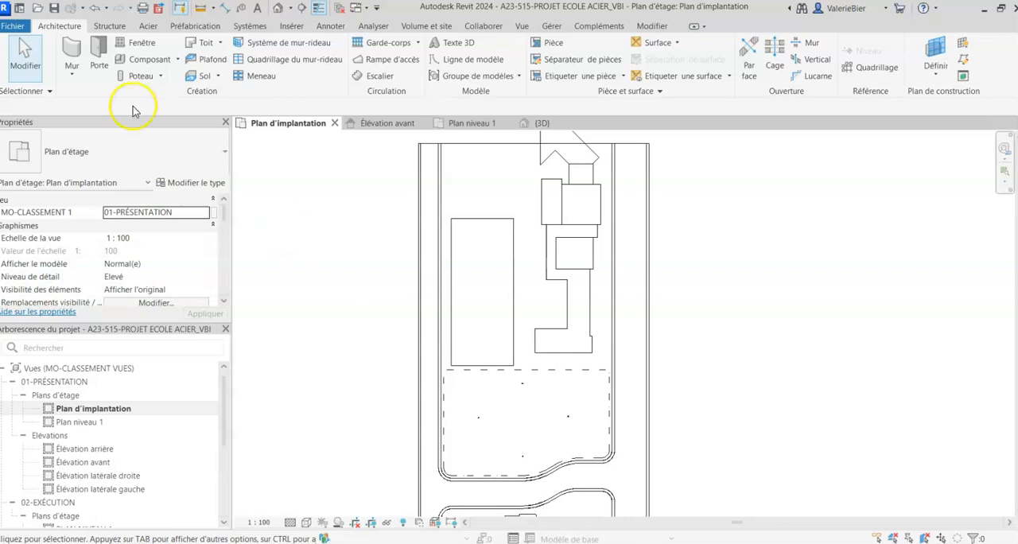
- Start a subdivision of the TERRE toposolid and trace the site plan's large rectangle, about 58727 by 139045 mm, as its boundary
click(493, 144)
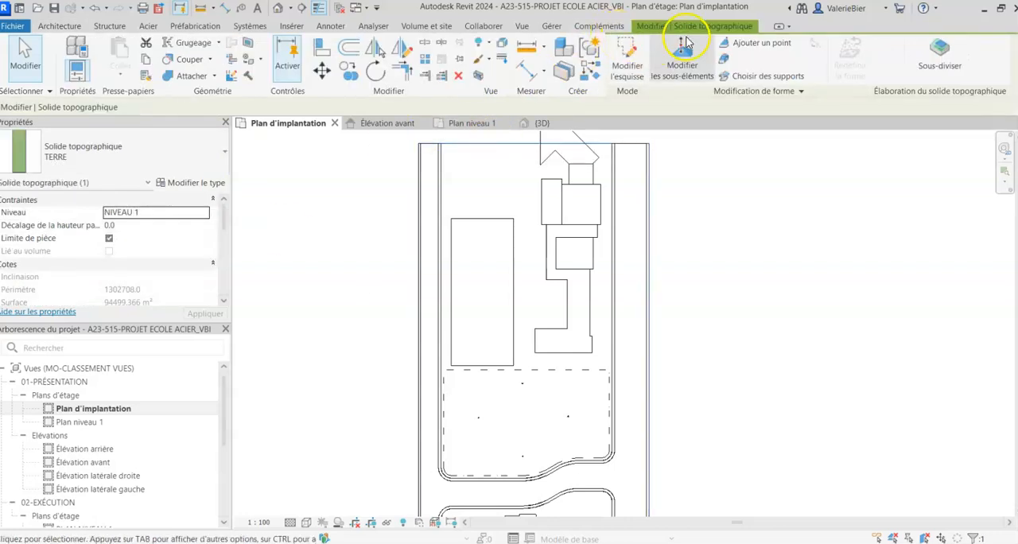
click(944, 71)
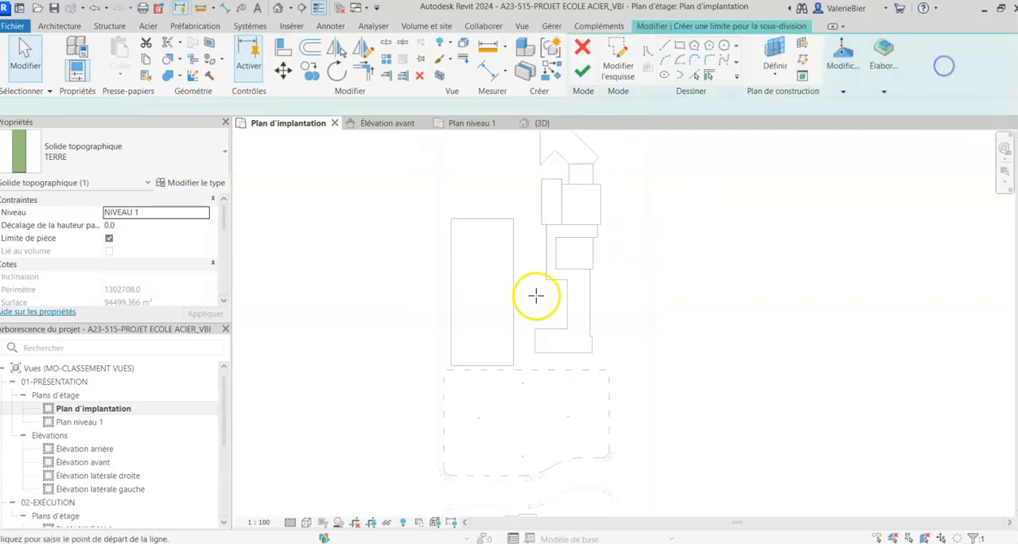
click(752, 46)
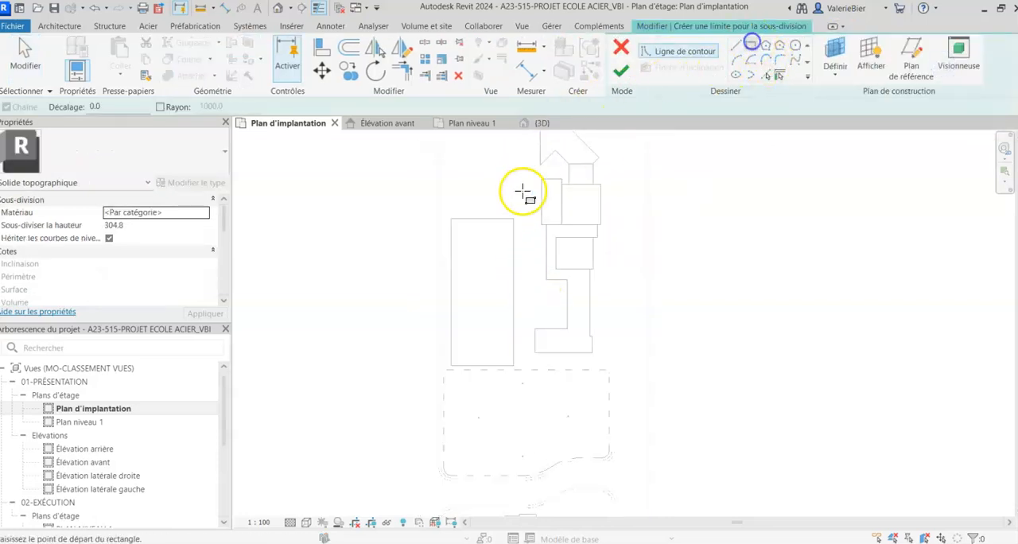
click(453, 222)
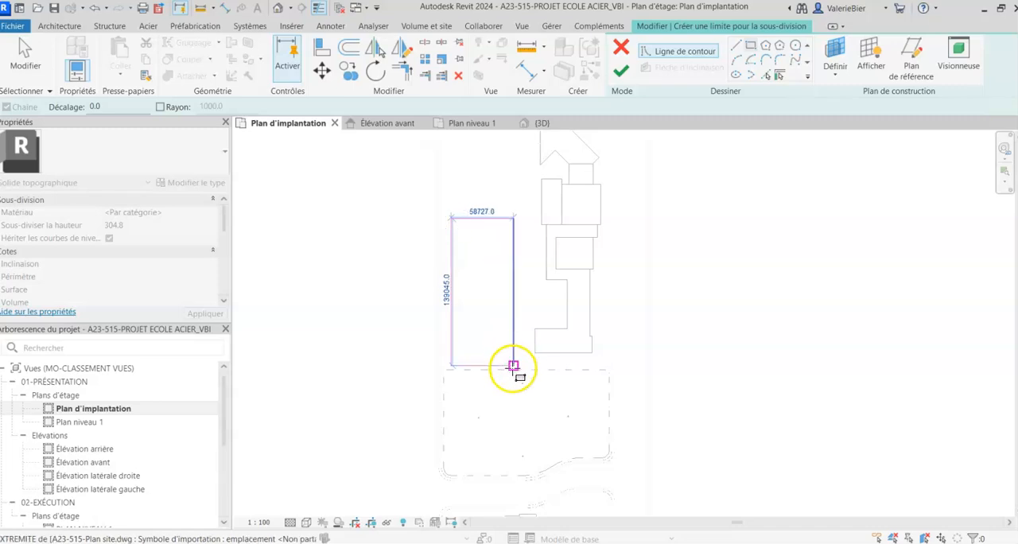
click(513, 366)
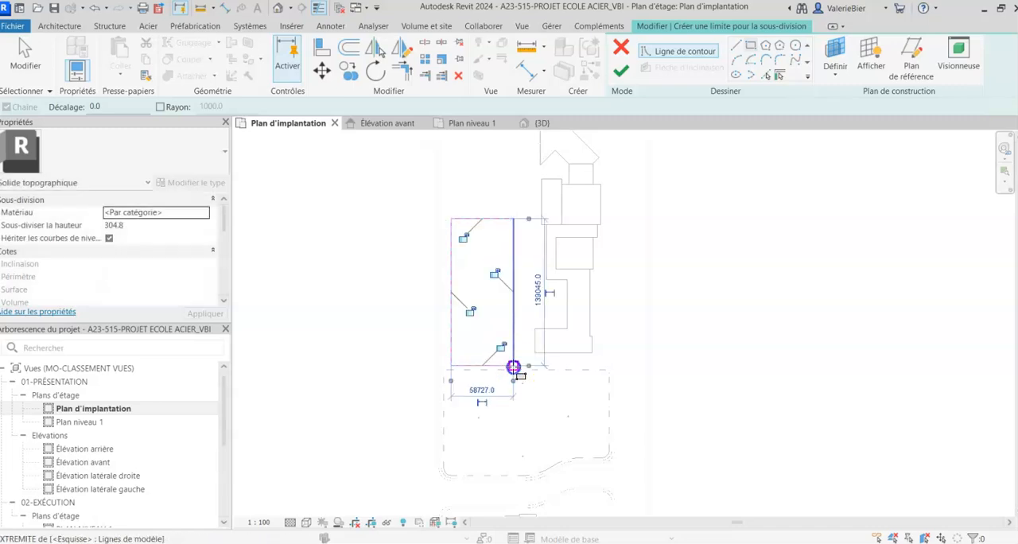
- Search the materials for HERB and assign the material Herbe to the new subdivision
click(169, 216)
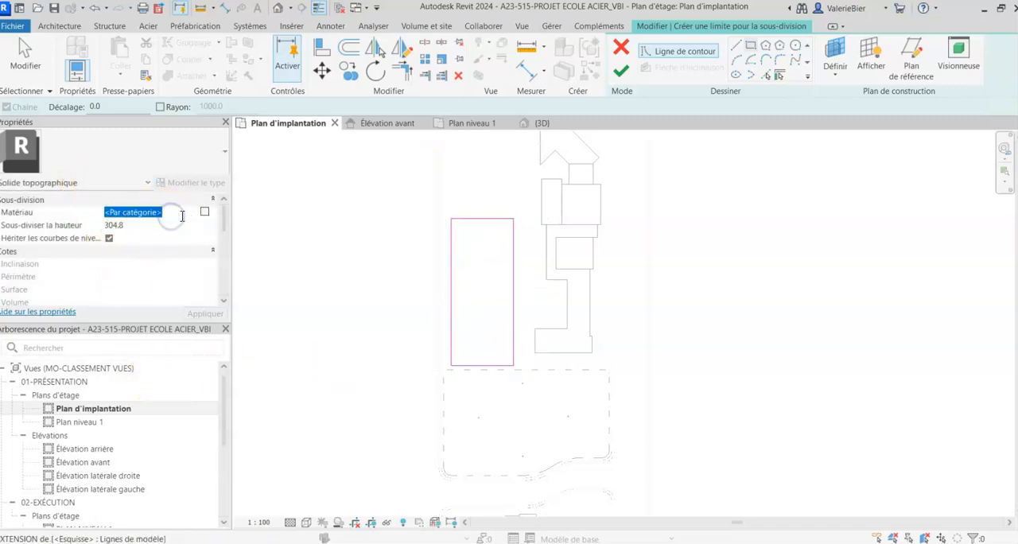
click(206, 214)
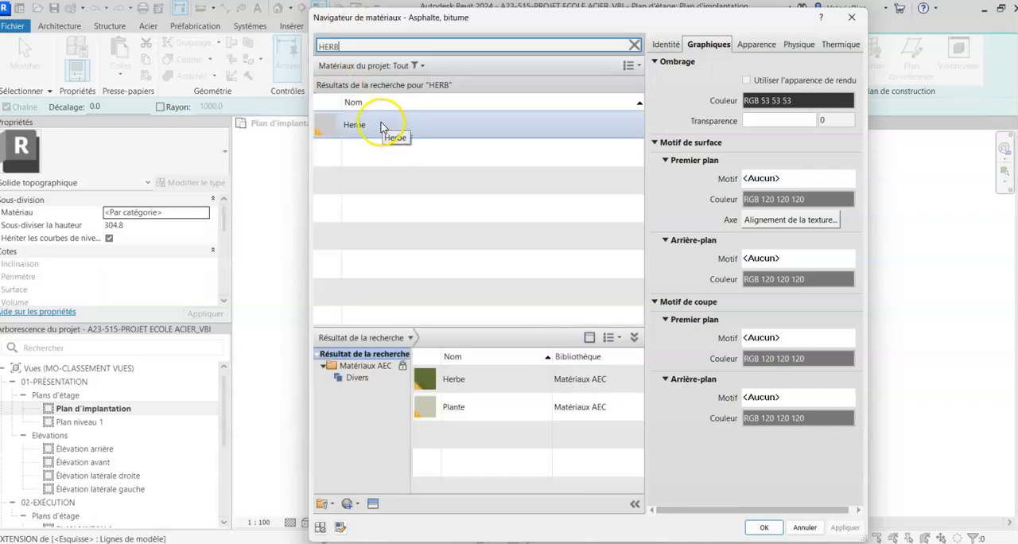
click(381, 125)
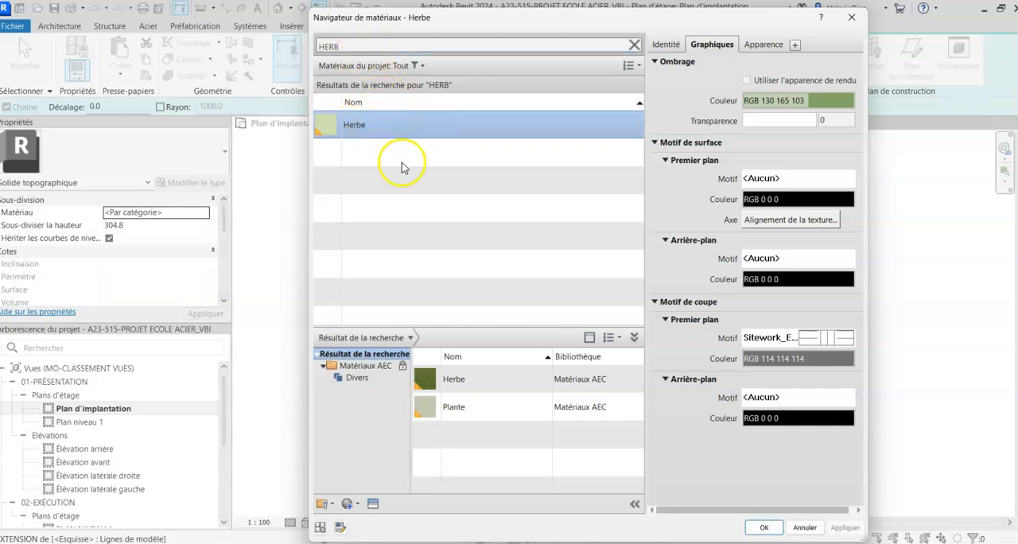
double_click(370, 126)
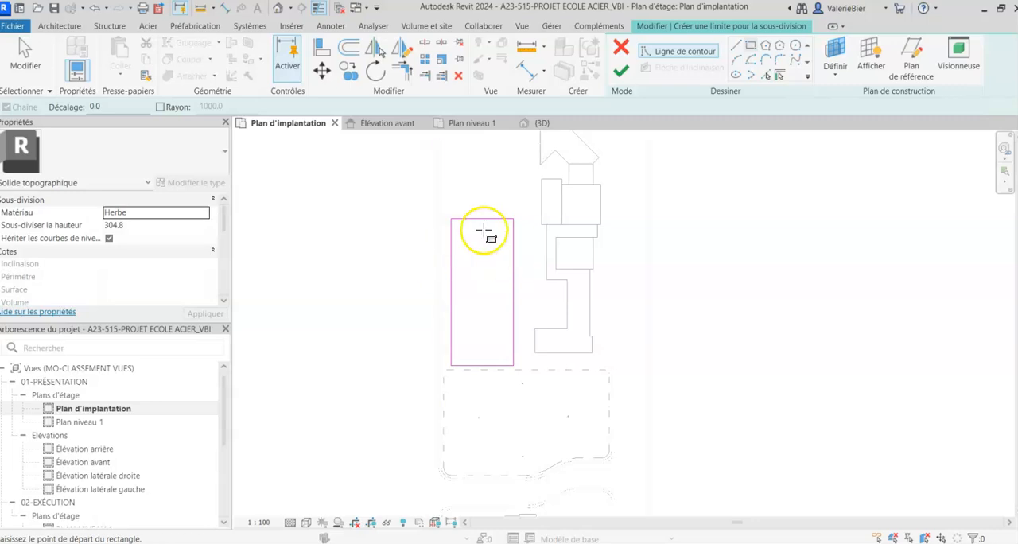
- Duplicate the material Herbe together with its resources and name the copy "Herbe foncée"
click(206, 213)
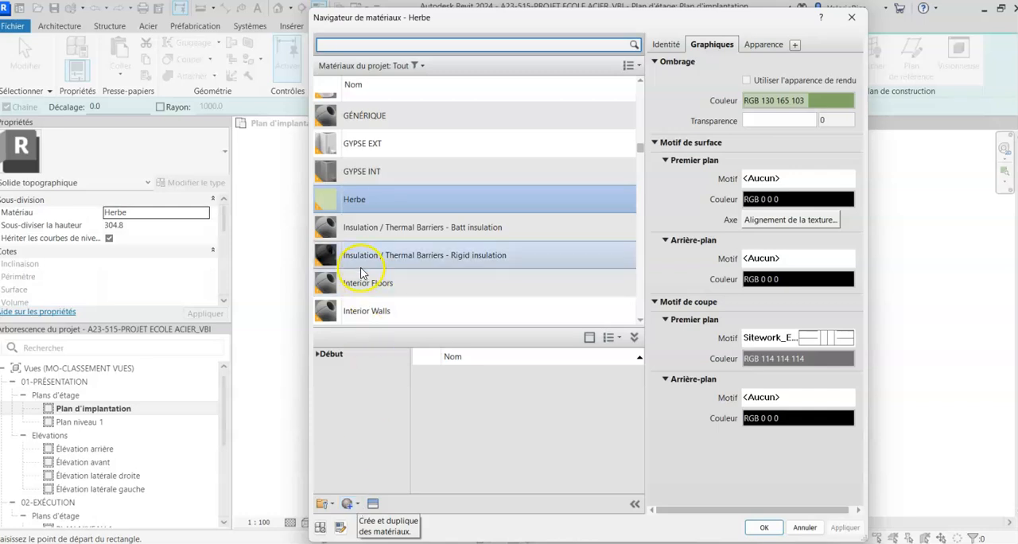
click(378, 196)
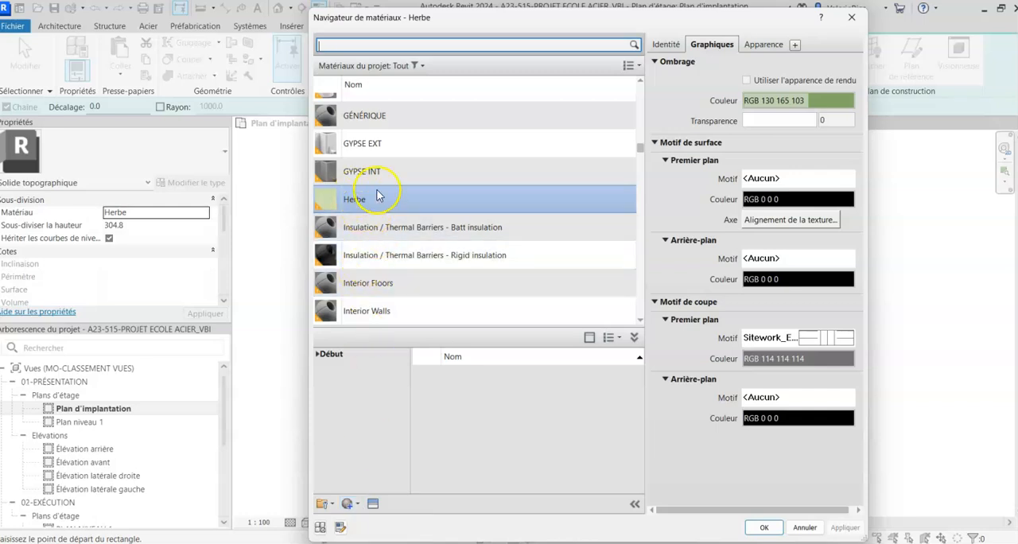
click(357, 505)
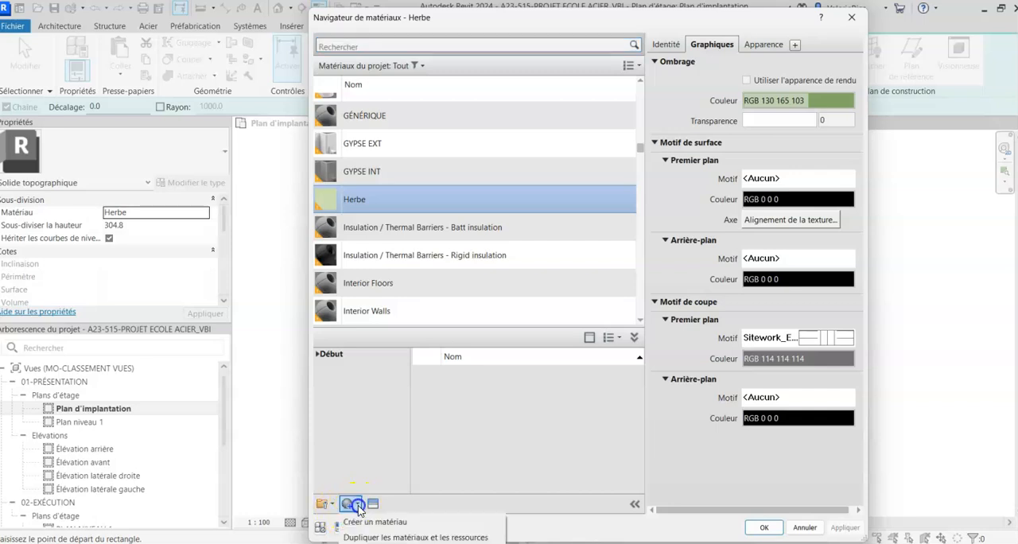
click(374, 538)
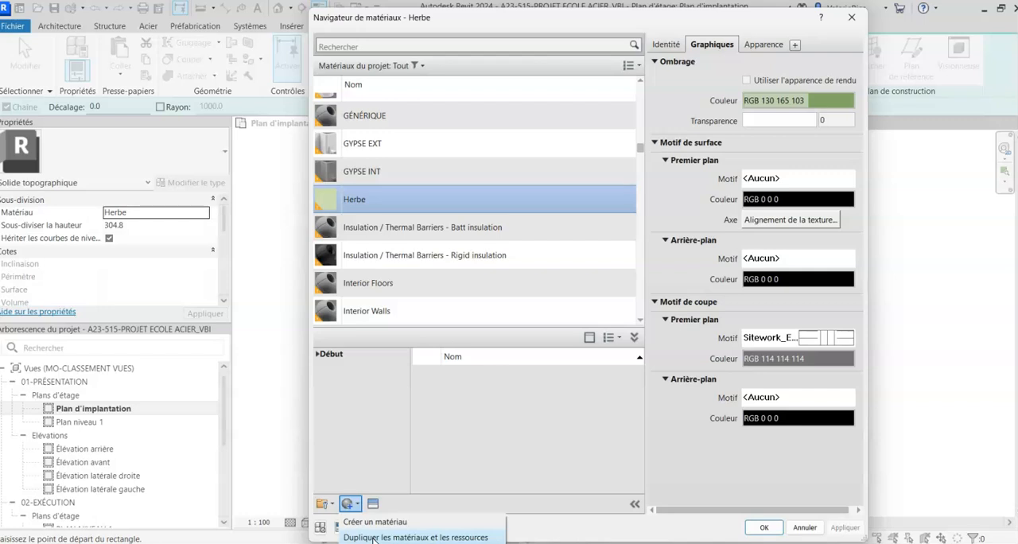
click(373, 537)
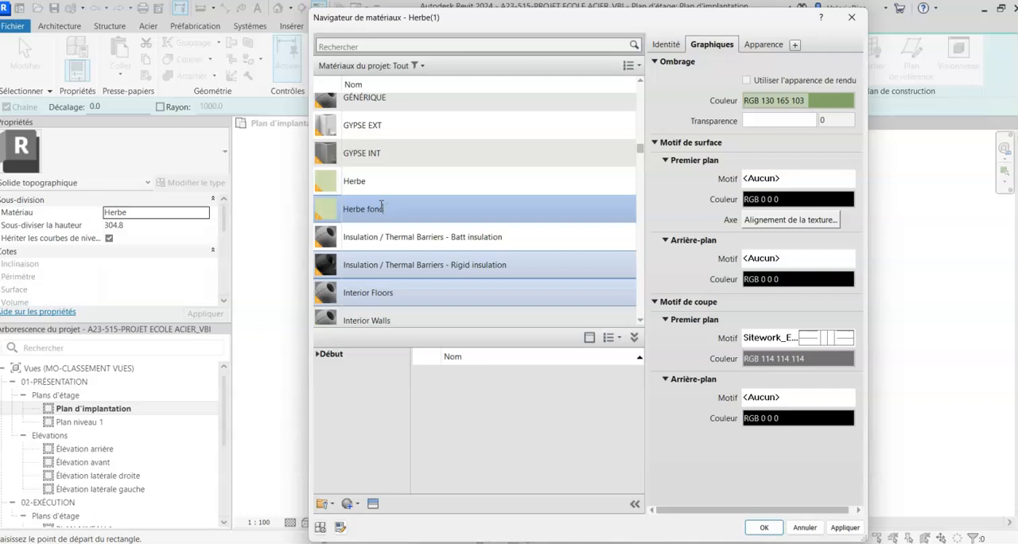
click(827, 76)
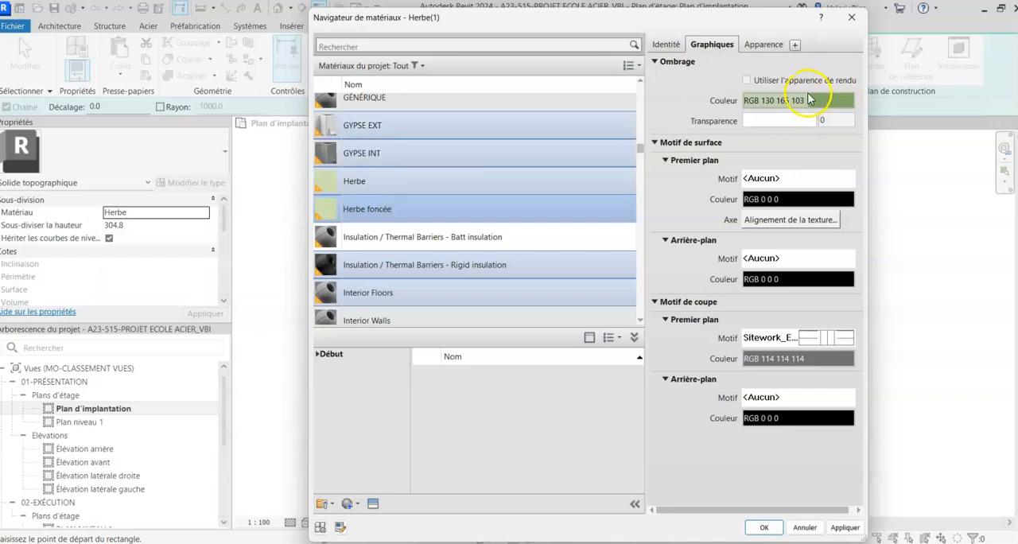
- Set the shading colour of "Herbe foncée" to RGB 82 106 64, assign it to the subdivision and finish the boundary sketch
click(810, 98)
drag(732, 240, 732, 265)
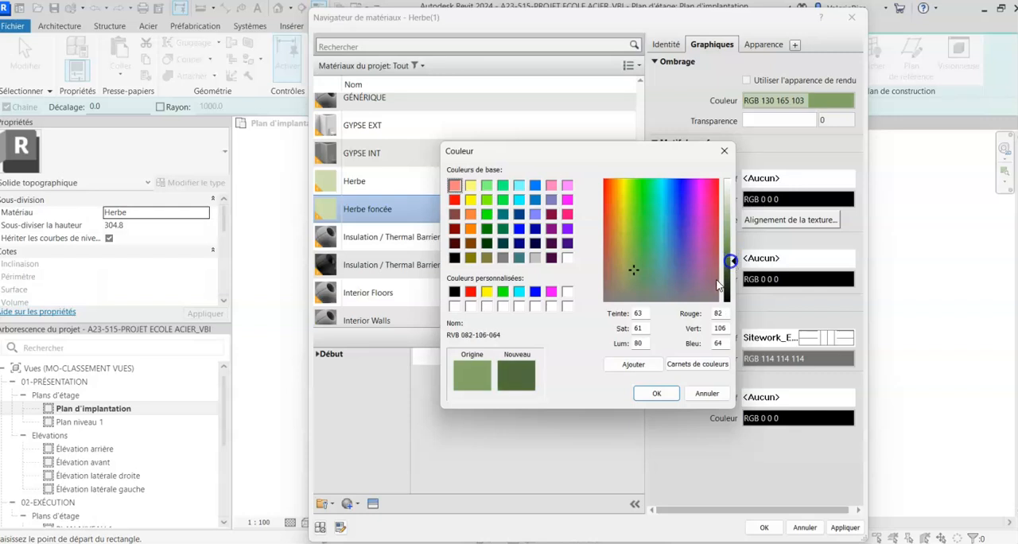
click(654, 393)
click(761, 526)
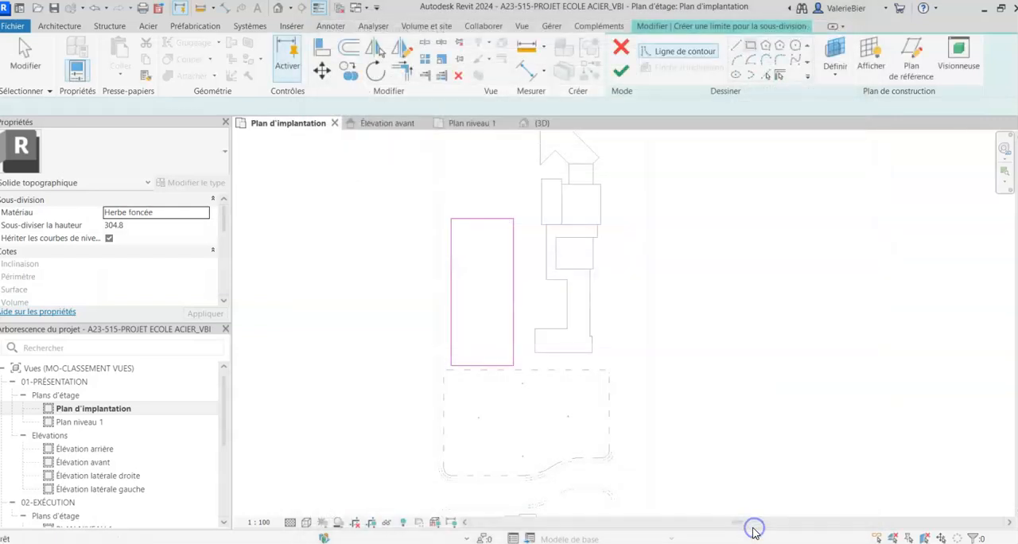
click(622, 73)
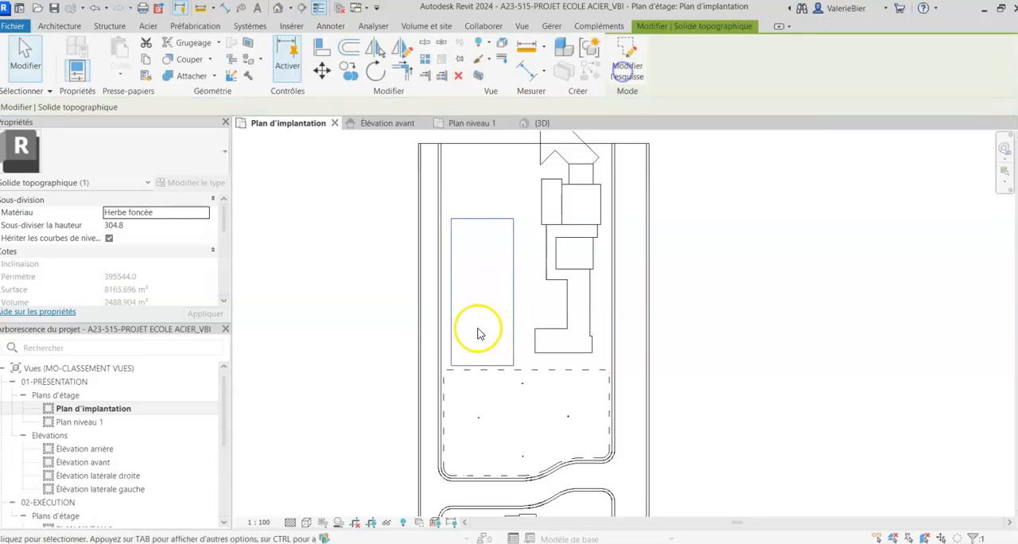
- Set the subdivision height of the rectangular "Herbe foncée" area to 10 mm
click(345, 282)
click(470, 220)
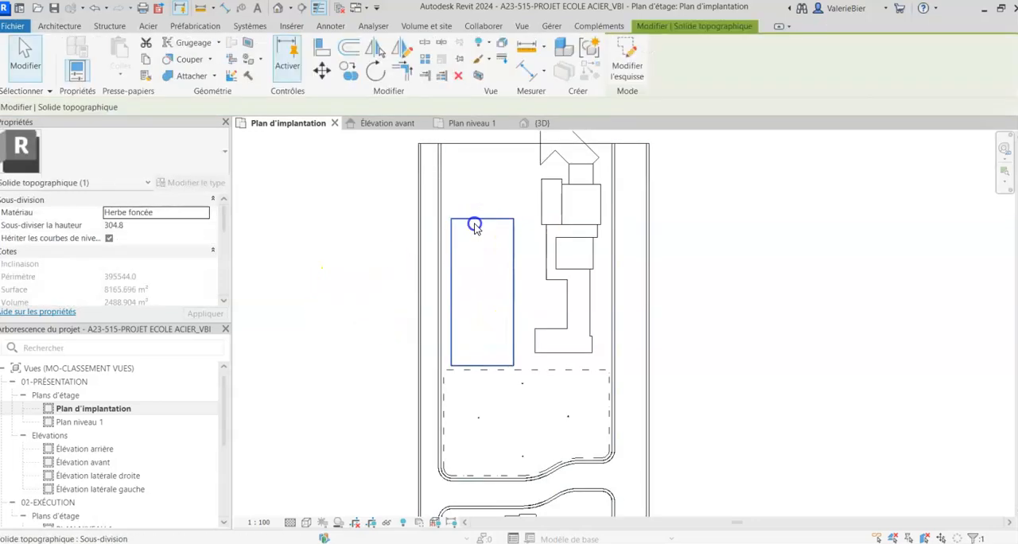
click(150, 226)
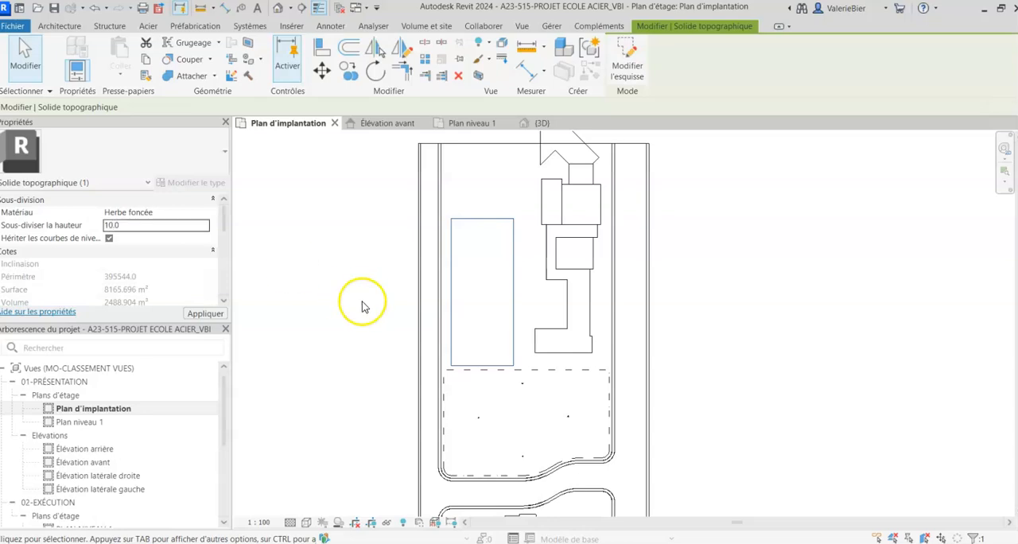
click(382, 328)
- Open the {3D} view and examine the dark grass rectangle on the site from several angles
scroll(444, 259, down, 2)
click(326, 421)
middle_drag(326, 422, 354, 357)
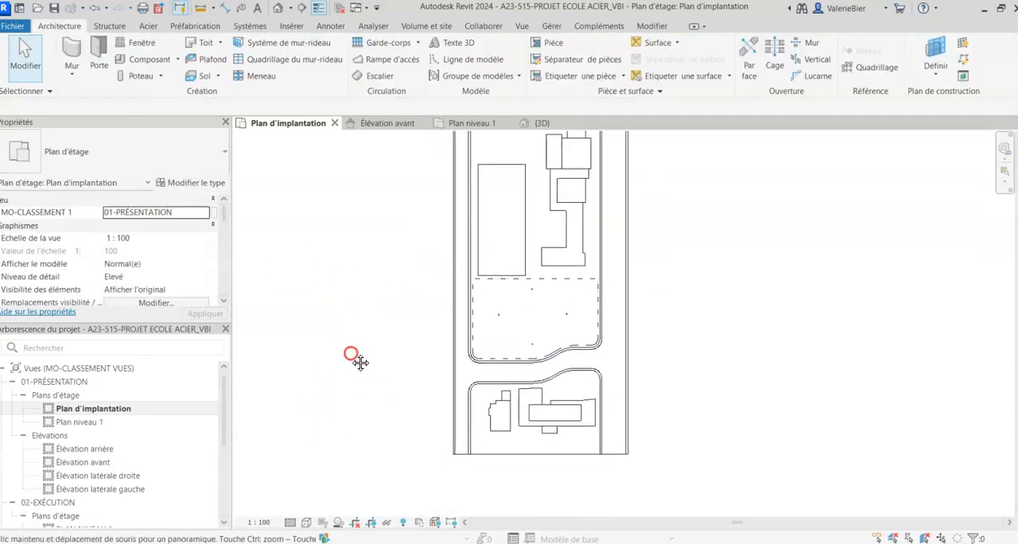
scroll(71, 469, down, 4)
double_click(62, 450)
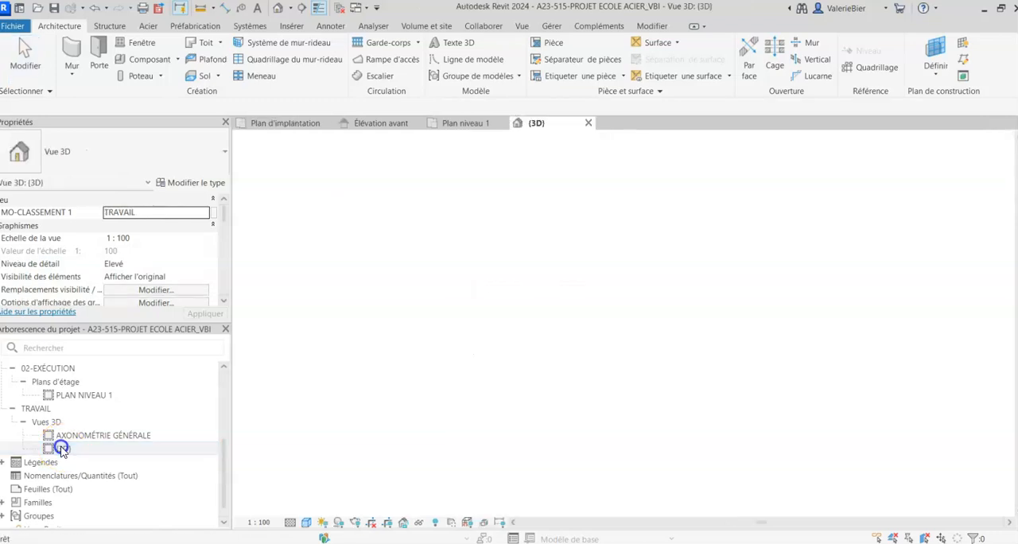
scroll(348, 412, down, 2)
middle_drag(349, 409, 370, 300)
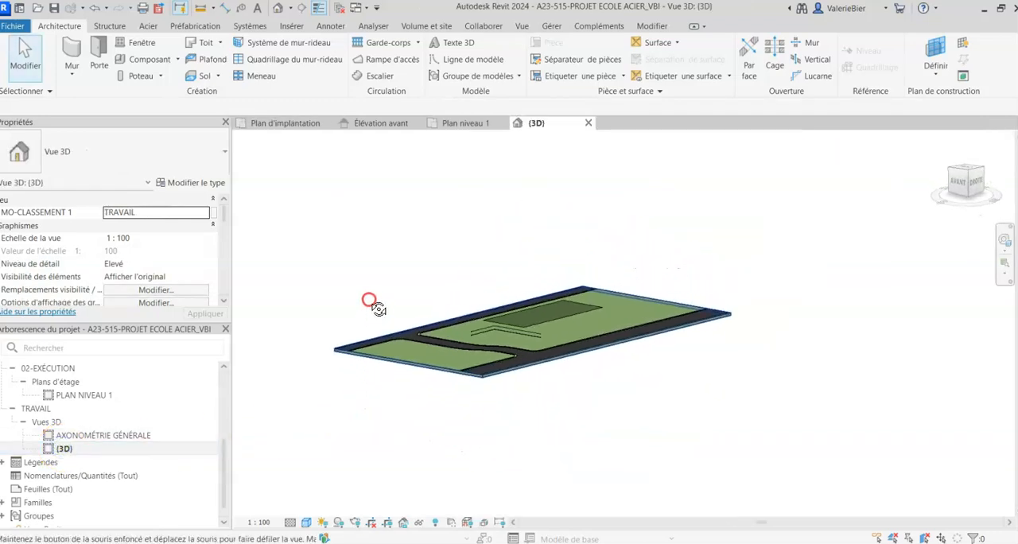
scroll(506, 325, up, 7)
scroll(418, 298, up, 2)
scroll(418, 297, down, 5)
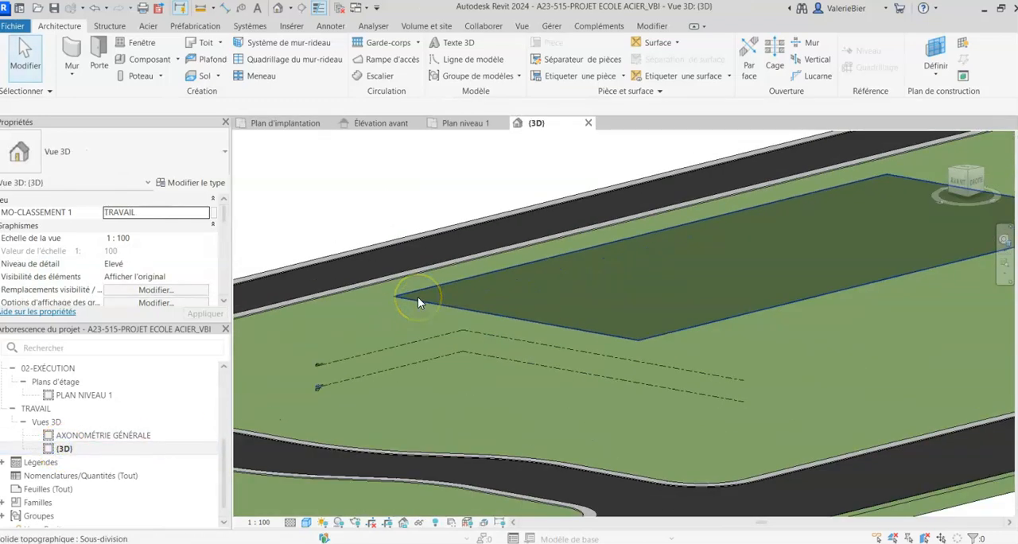
shift+middle_drag(432, 345, 490, 416)
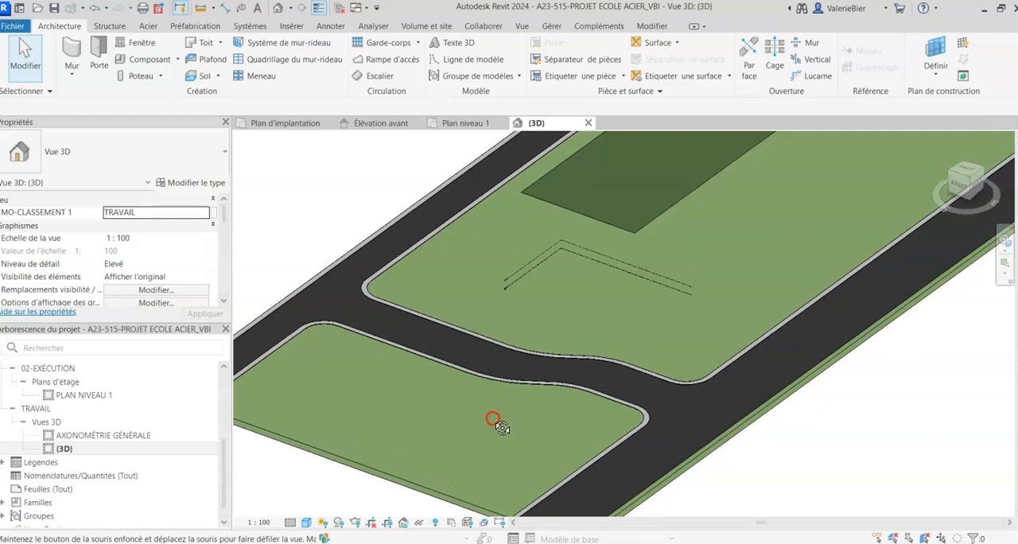
- Examine the raised sidewalk edges at the road corner and the whole site in the {3D} view
scroll(362, 288, up, 5)
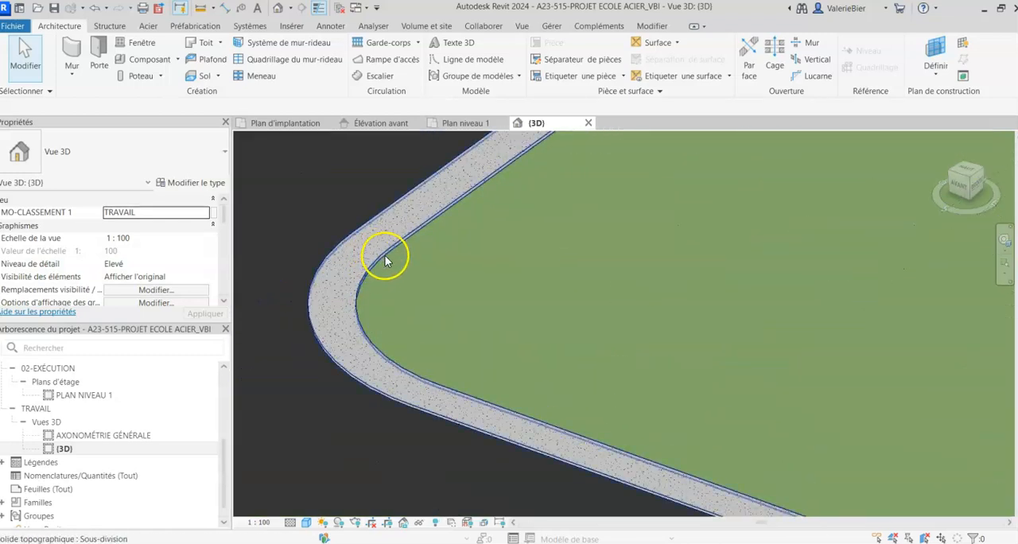
scroll(400, 248, down, 6)
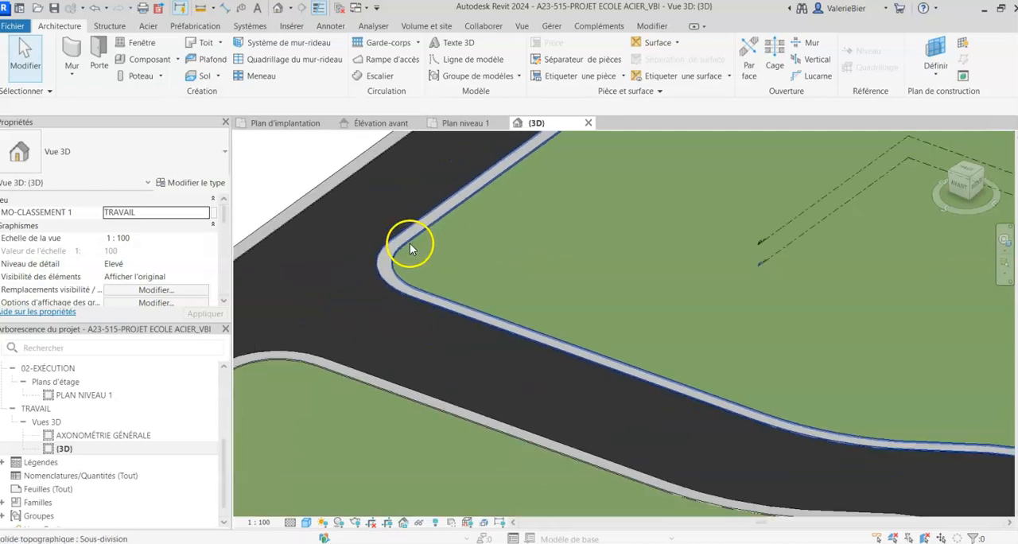
middle_drag(610, 419, 586, 334)
scroll(586, 334, down, 3)
shift+middle_drag(400, 417, 306, 486)
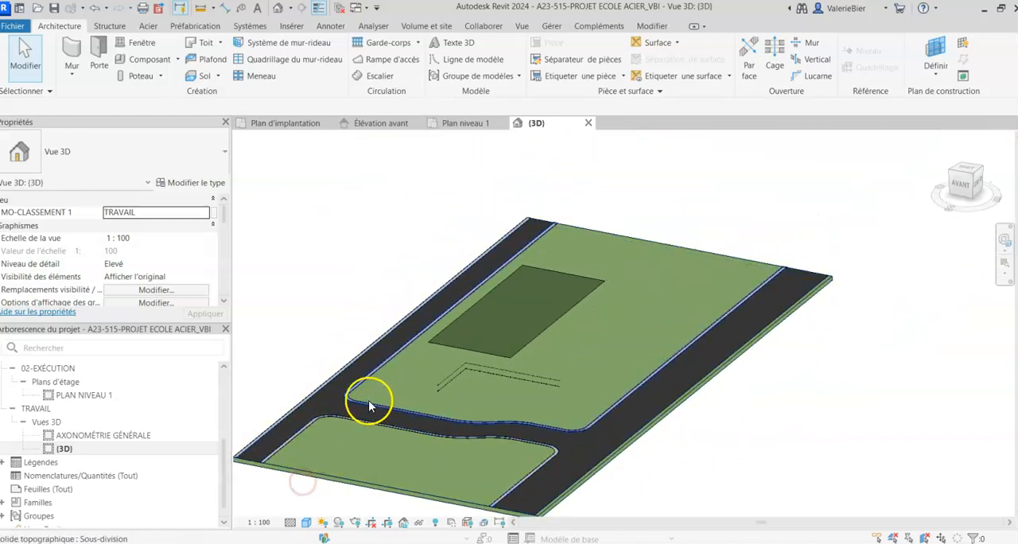
scroll(368, 400, up, 3)
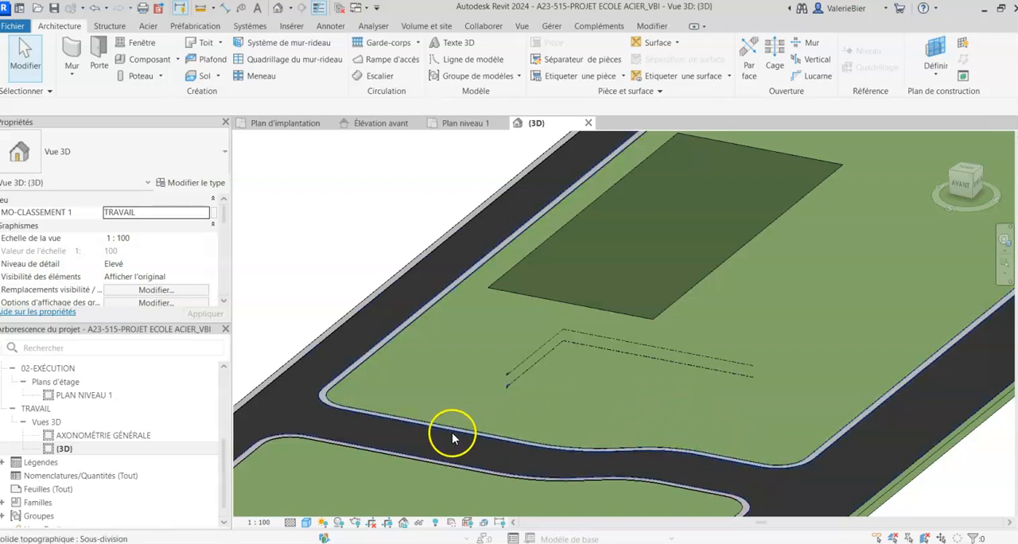
shift+middle_drag(545, 376, 613, 381)
scroll(75, 398, up, 3)
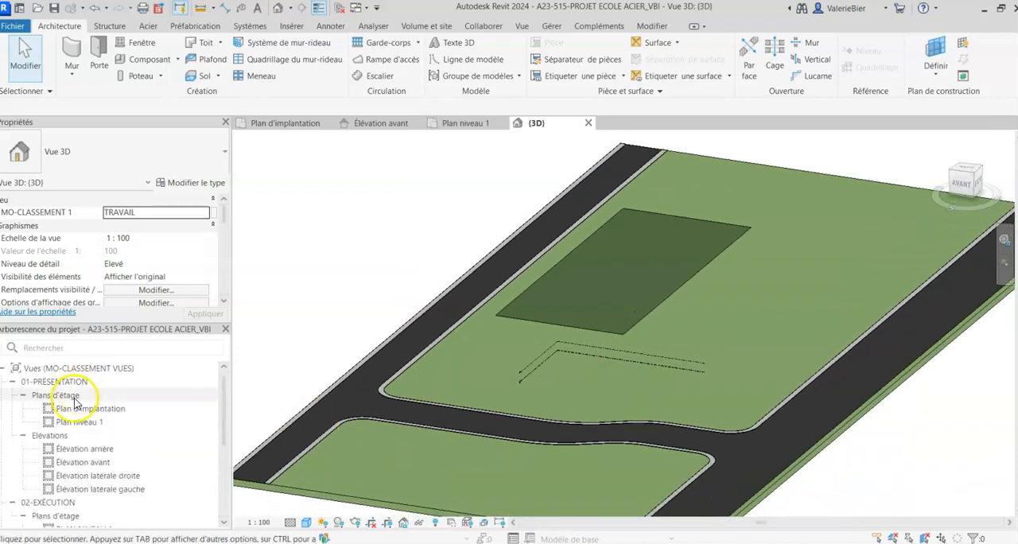
- Open the "Plan d'implantation" floor plan and set its visual style to "Ligne cachée"
click(65, 409)
double_click(66, 410)
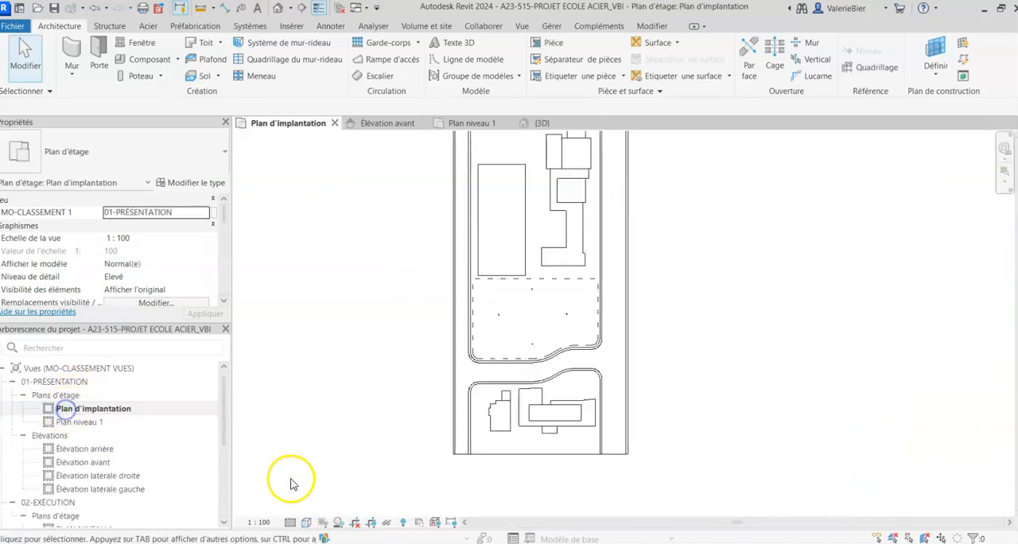
click(309, 526)
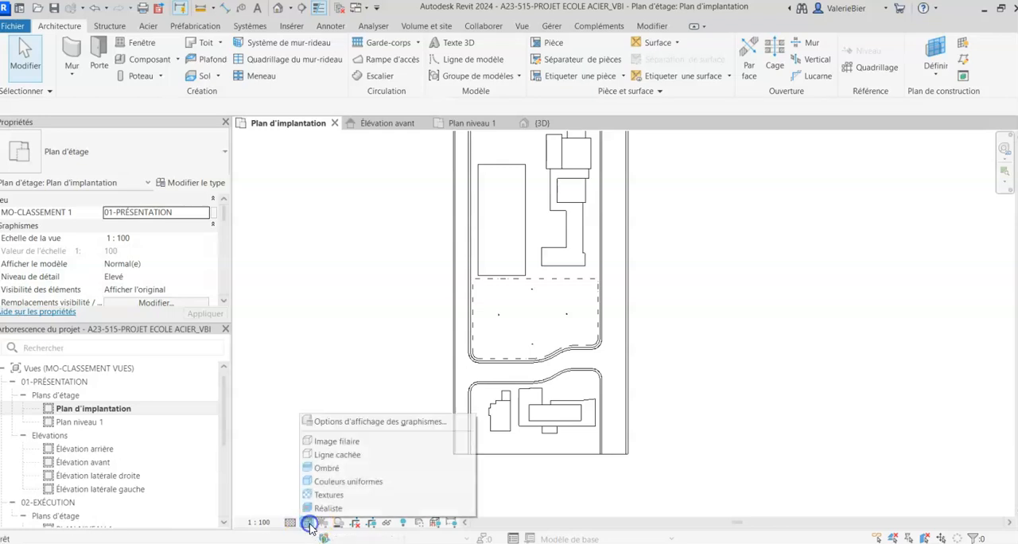
click(334, 461)
scroll(369, 368, down, 2)
middle_drag(368, 368, 331, 407)
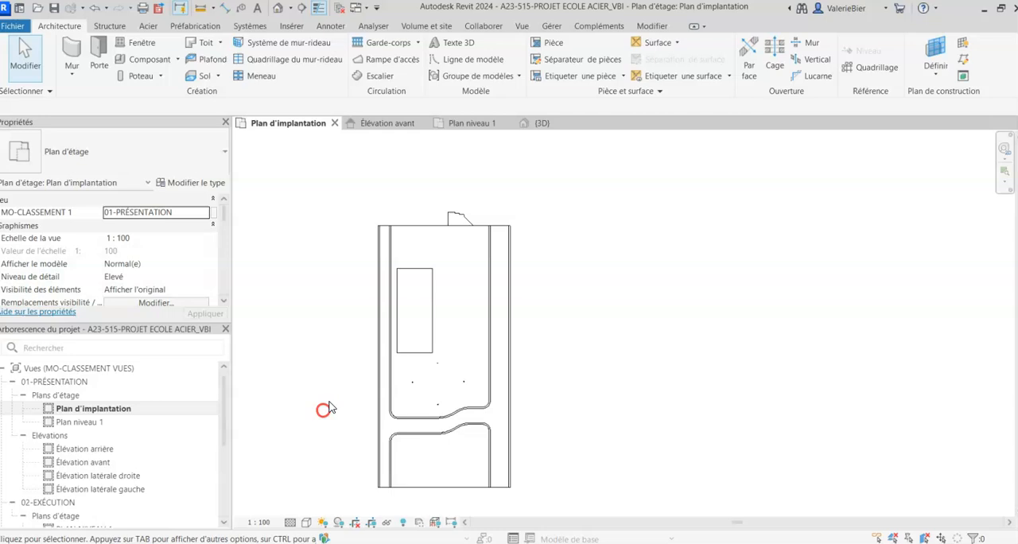
click(456, 219)
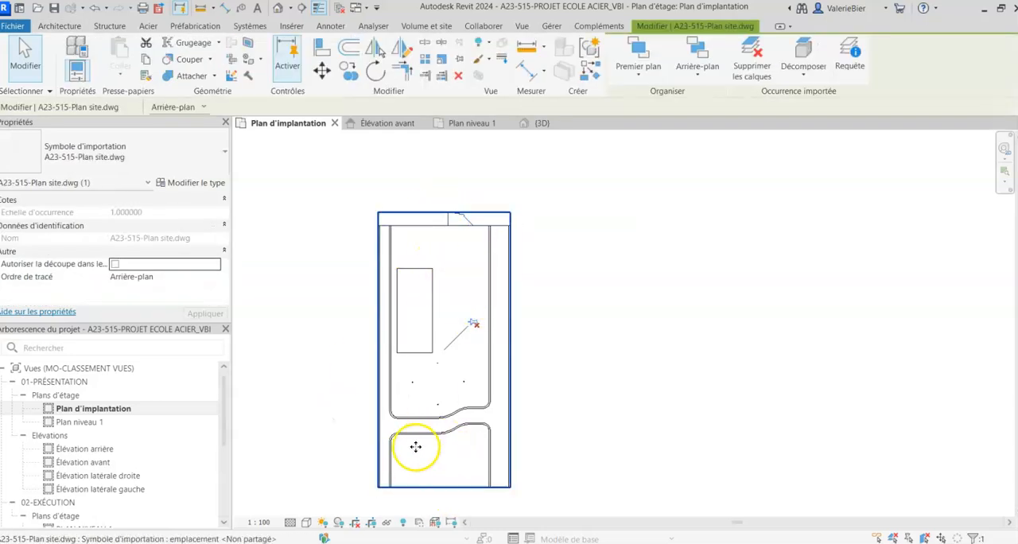
scroll(421, 417, up, 3)
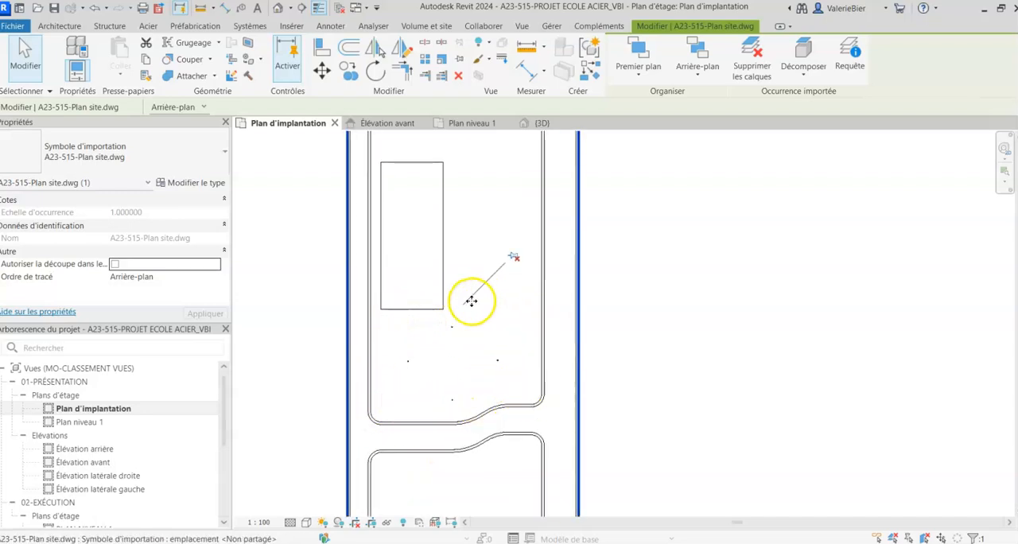
- Set the visual style of the site plan to "Image filaire"
click(427, 26)
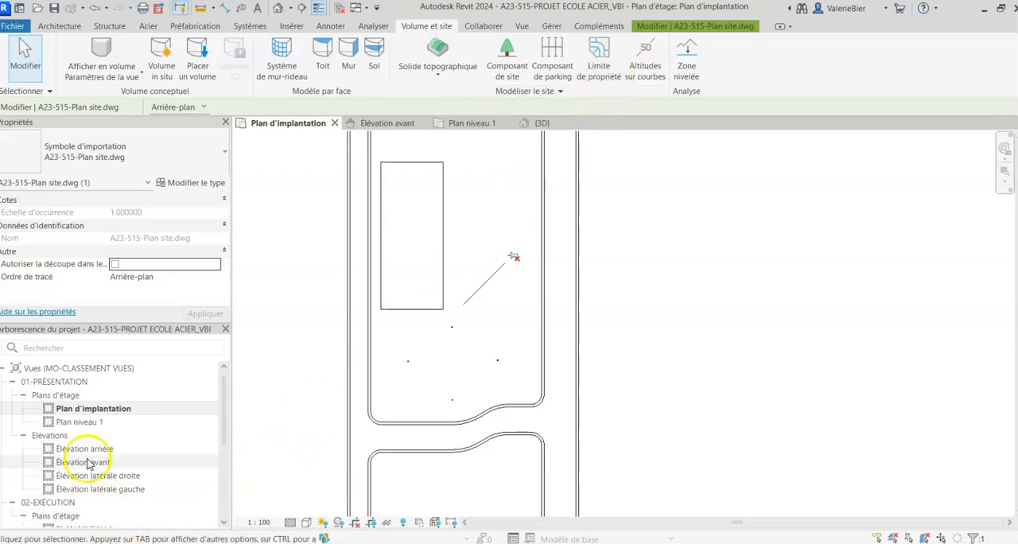
click(306, 522)
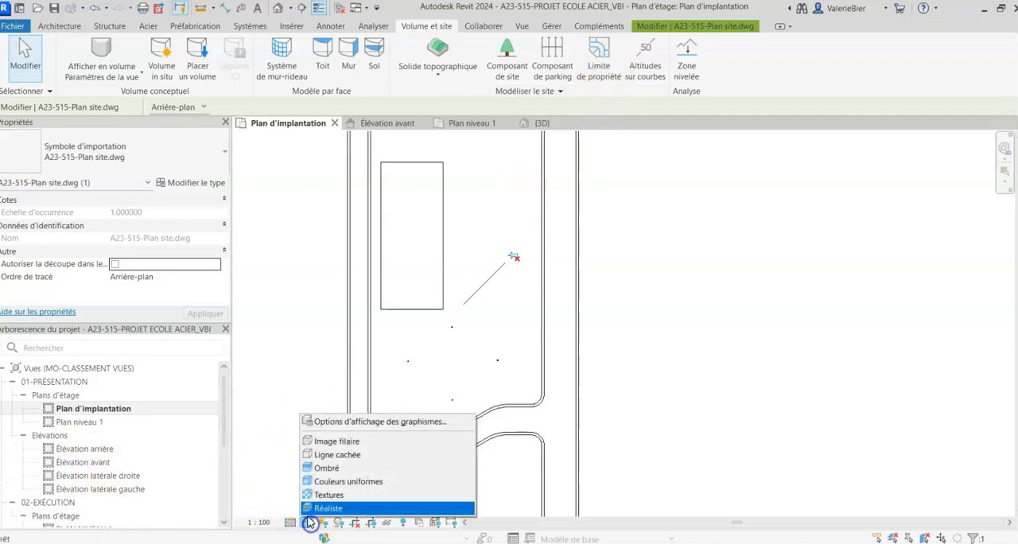
click(334, 442)
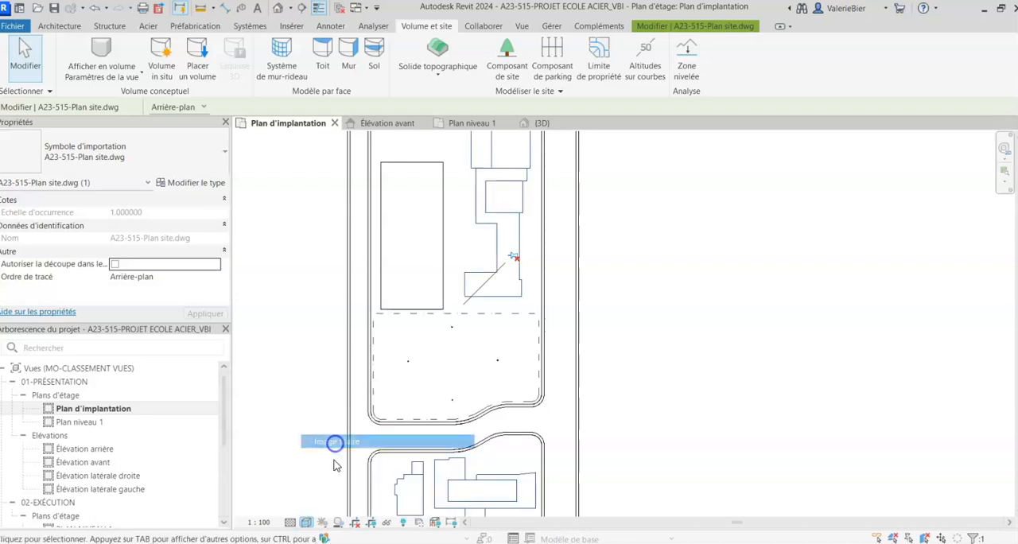
- Create a property line by sketch, picking the dashed lot's upper edge, left side, rounded lower-left corner and straight lower edge
click(597, 63)
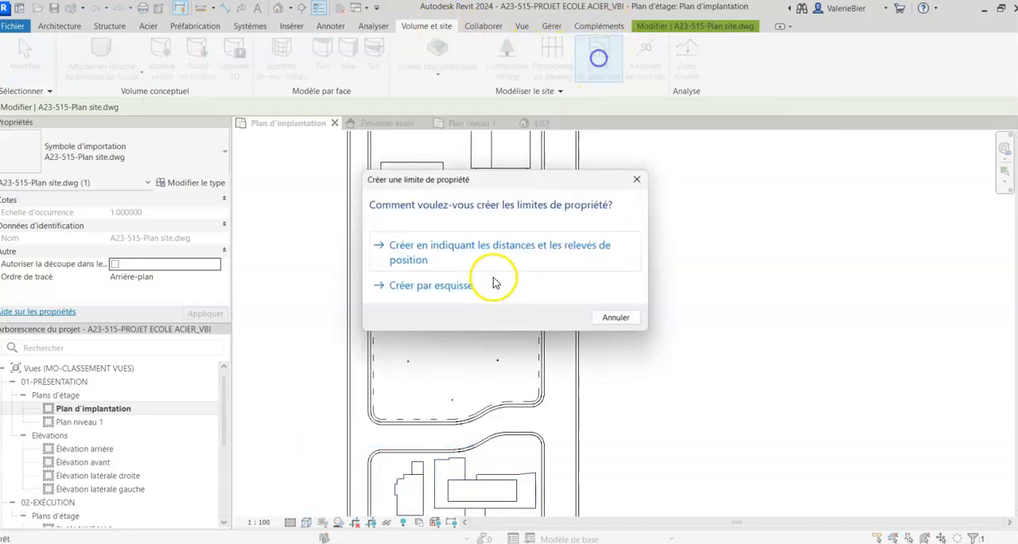
click(423, 288)
click(544, 171)
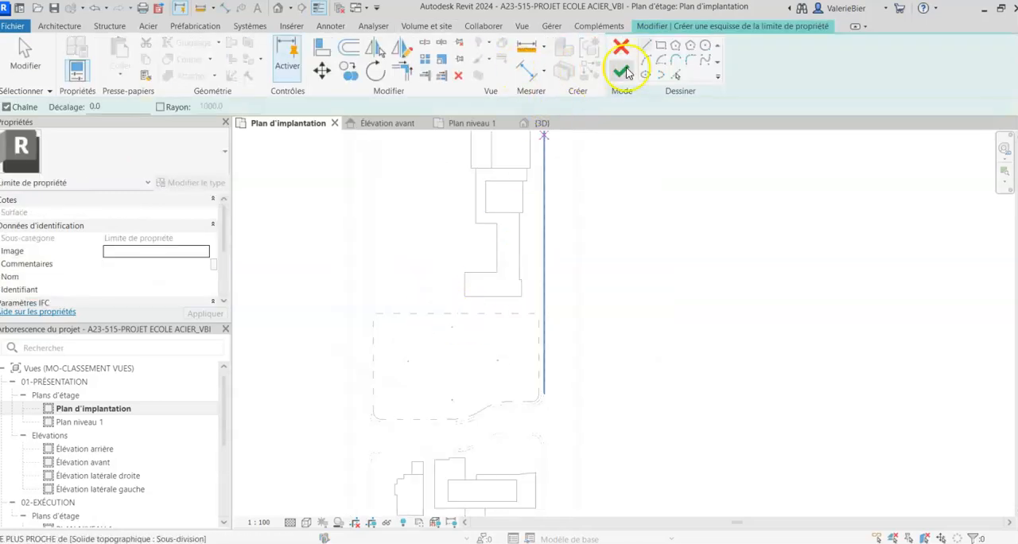
click(675, 75)
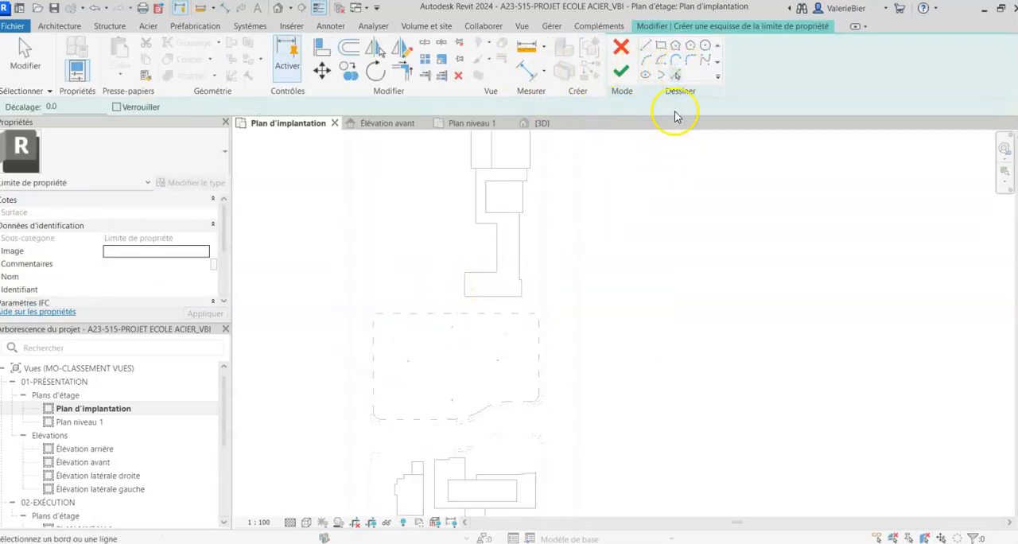
click(479, 315)
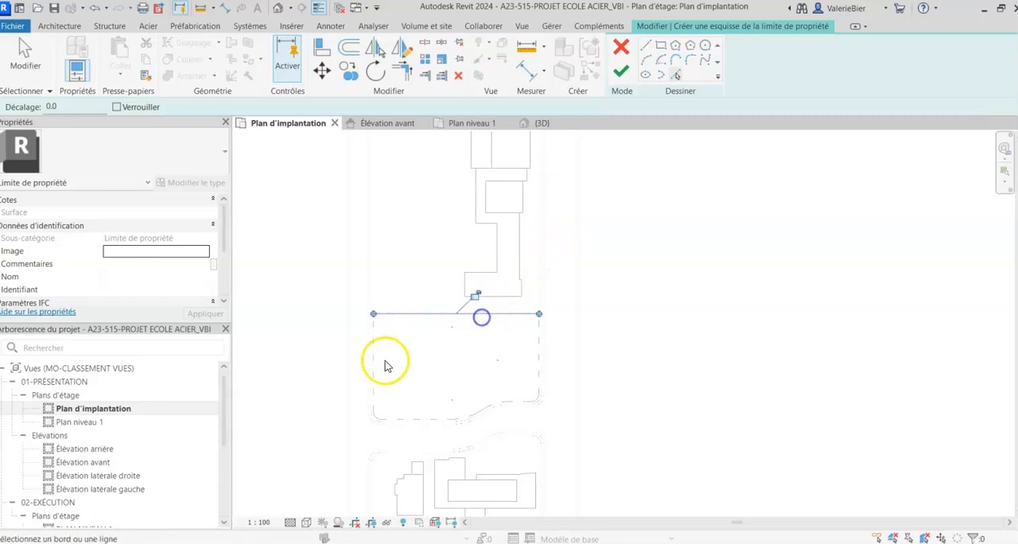
scroll(374, 360, up, 3)
click(374, 360)
scroll(394, 392, up, 5)
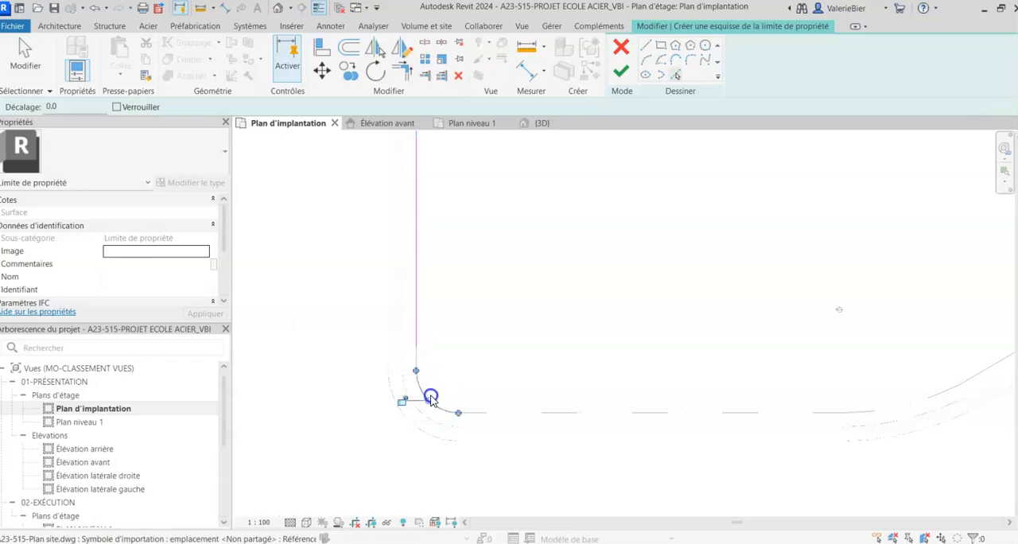
click(416, 357)
click(487, 414)
- Pick the lot's remaining curved lower edge, lower-right corner and right side to close the property line, and finish the sketch
middle_drag(808, 303, 433, 329)
click(517, 437)
click(635, 383)
click(727, 348)
click(772, 347)
click(912, 345)
scroll(854, 354, down, 3)
middle_drag(703, 282, 613, 345)
click(789, 319)
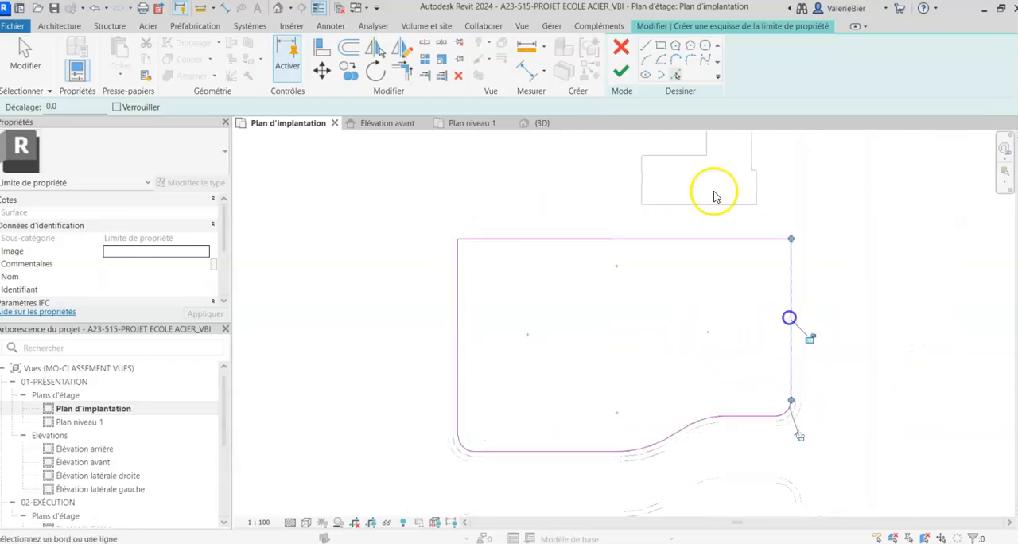
click(620, 72)
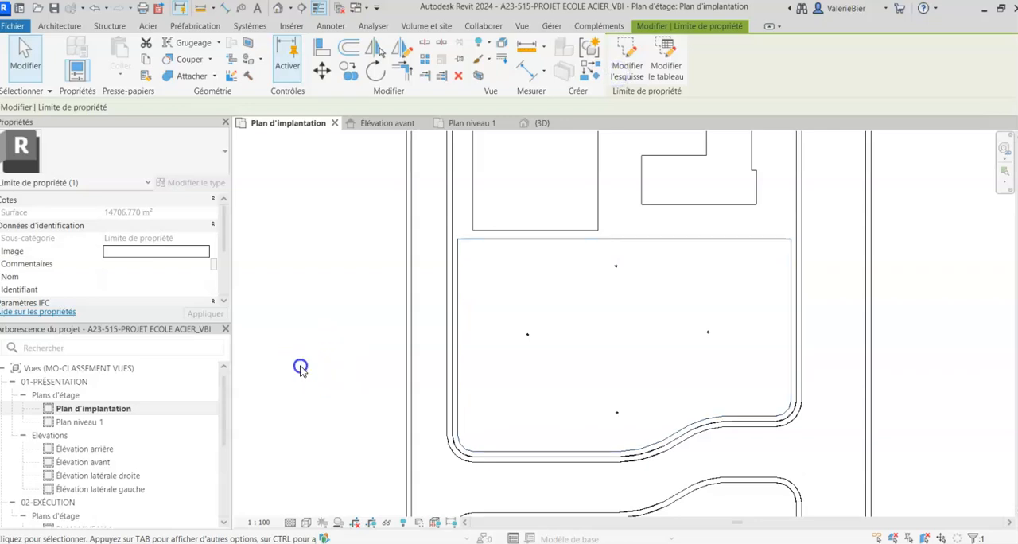
- Set the site plan's visual style back to "Ligne cachée" and leave nothing selected
click(301, 367)
scroll(485, 245, down, 3)
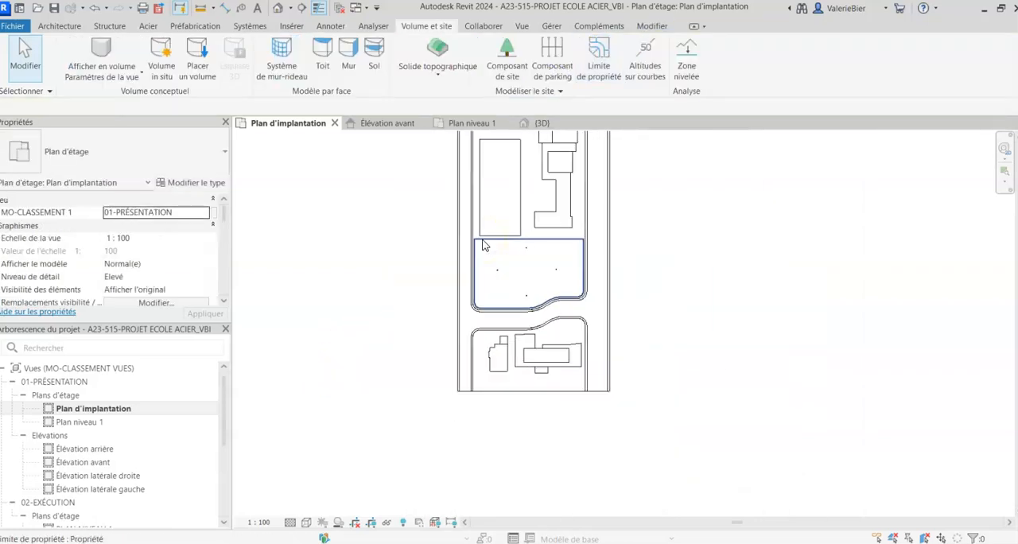
middle_drag(548, 209, 530, 261)
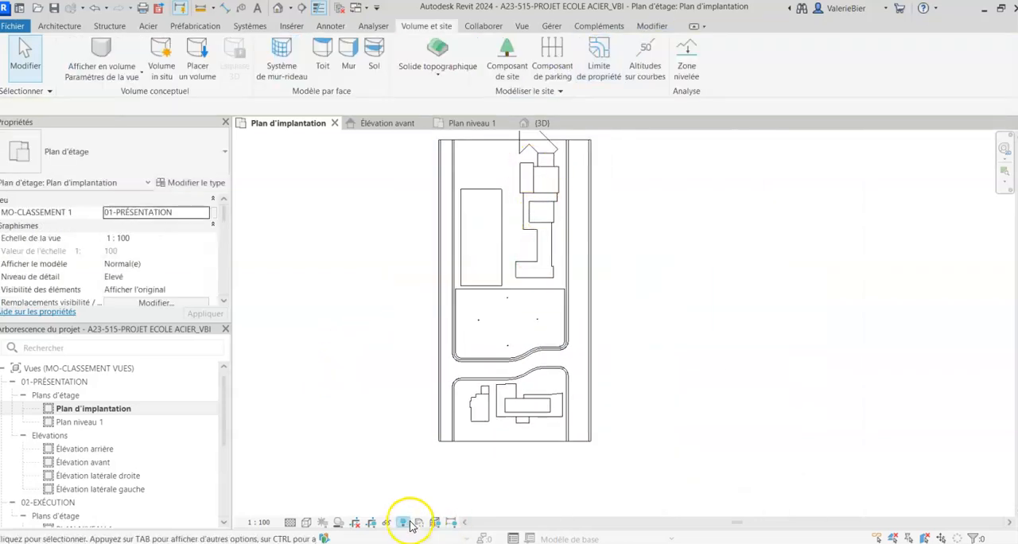
click(306, 523)
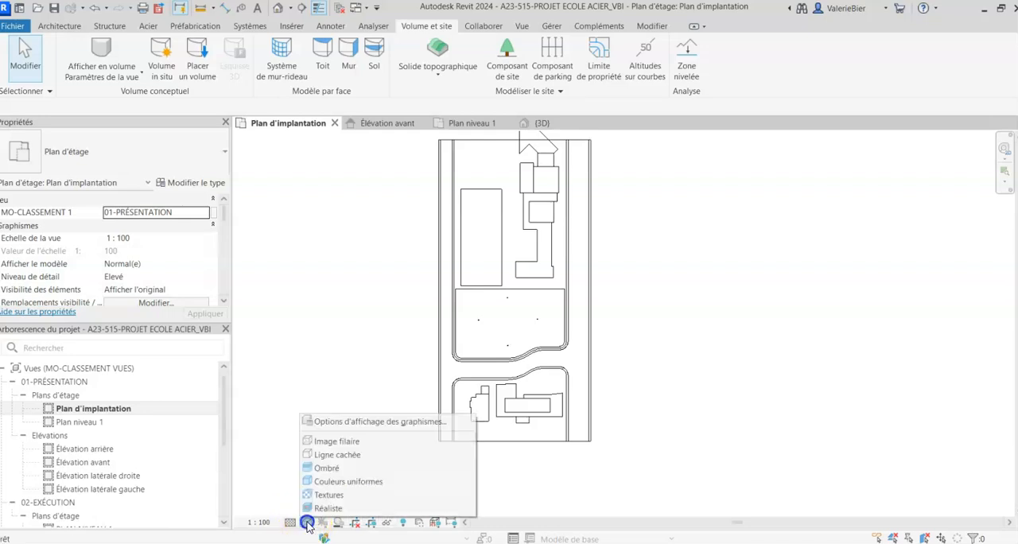
click(321, 457)
scroll(341, 409, down, 2)
click(477, 200)
key(Escape)
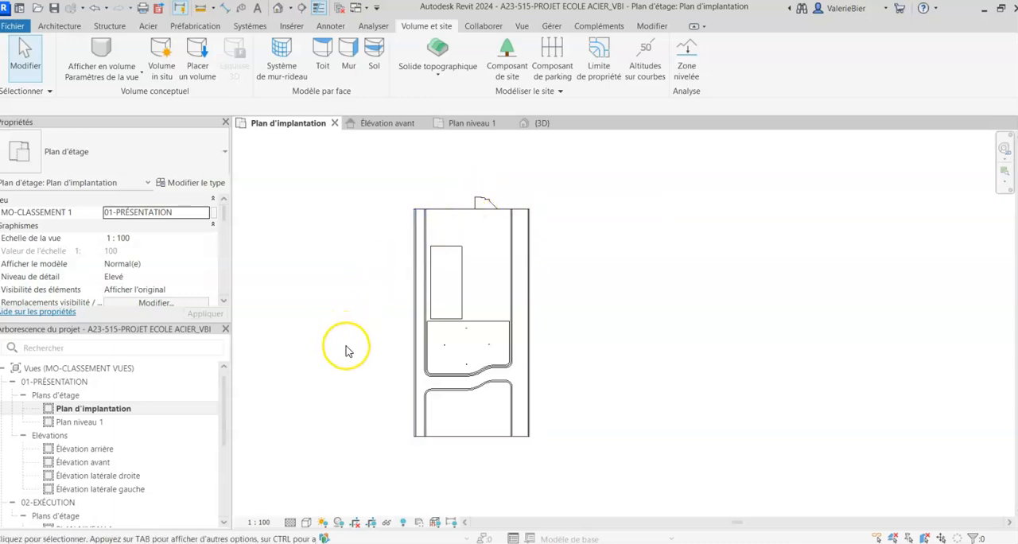
- Hide the imported "A23-515-Plan site.dwg" in the "Plan d'implantation" view through its visibility/graphics overrides
key(v)
key(g)
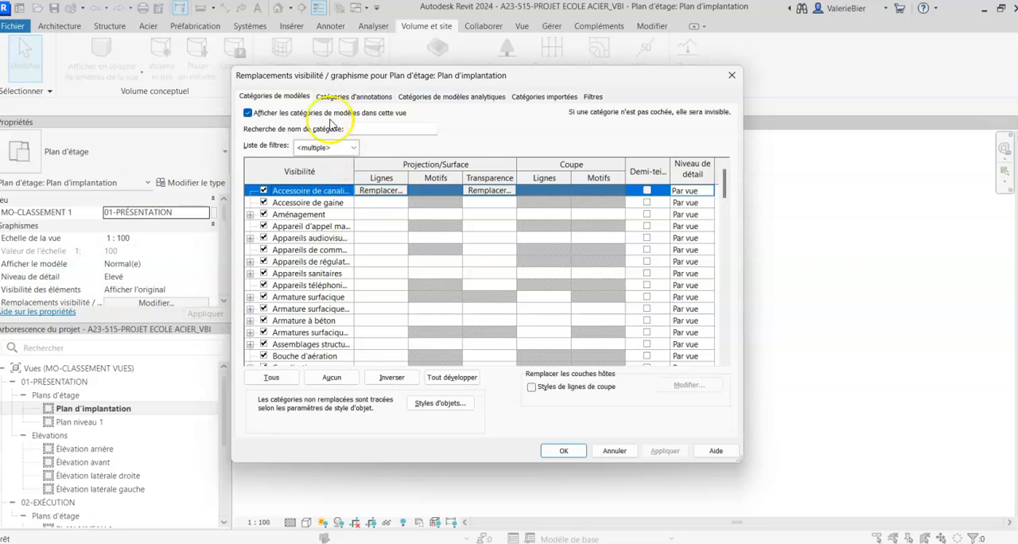
click(537, 97)
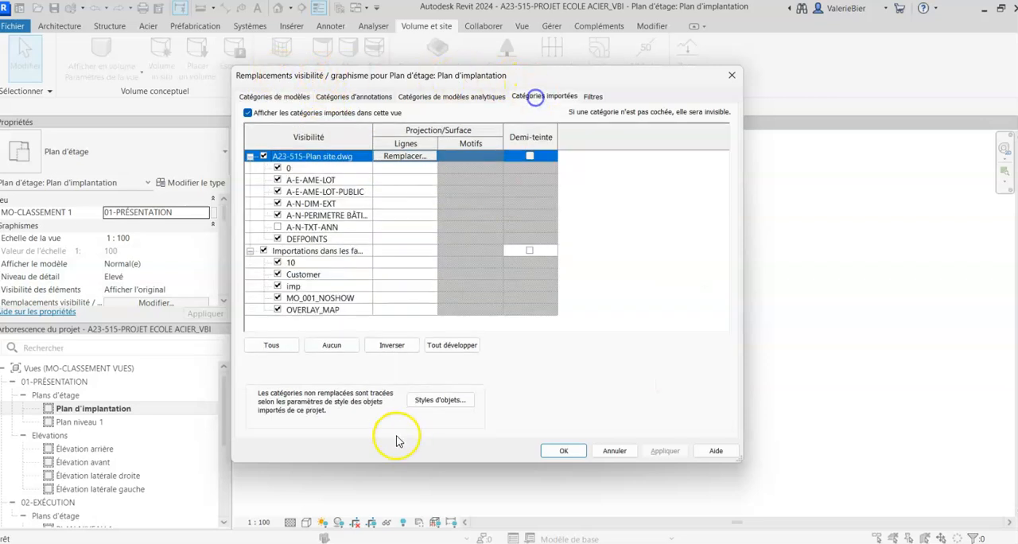
click(263, 156)
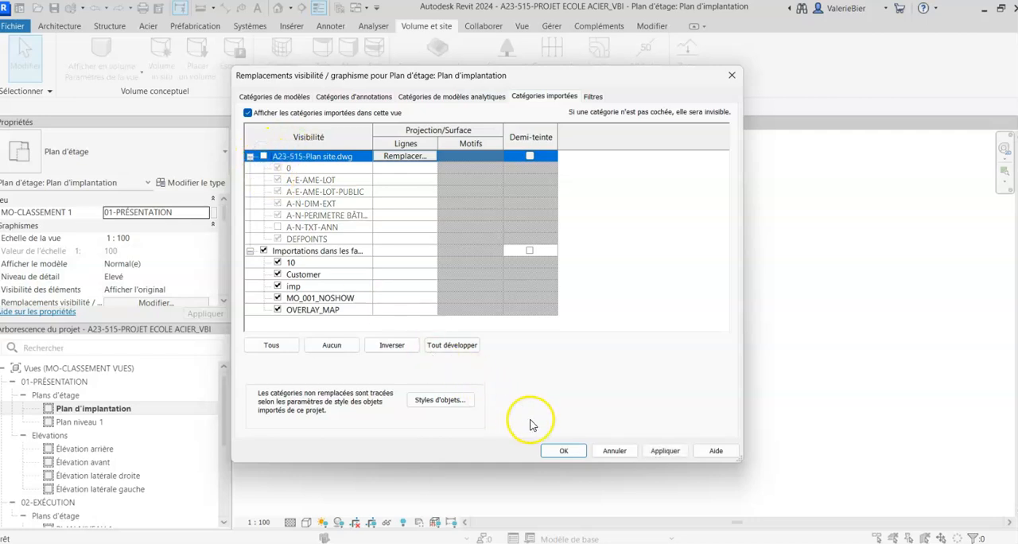
click(561, 451)
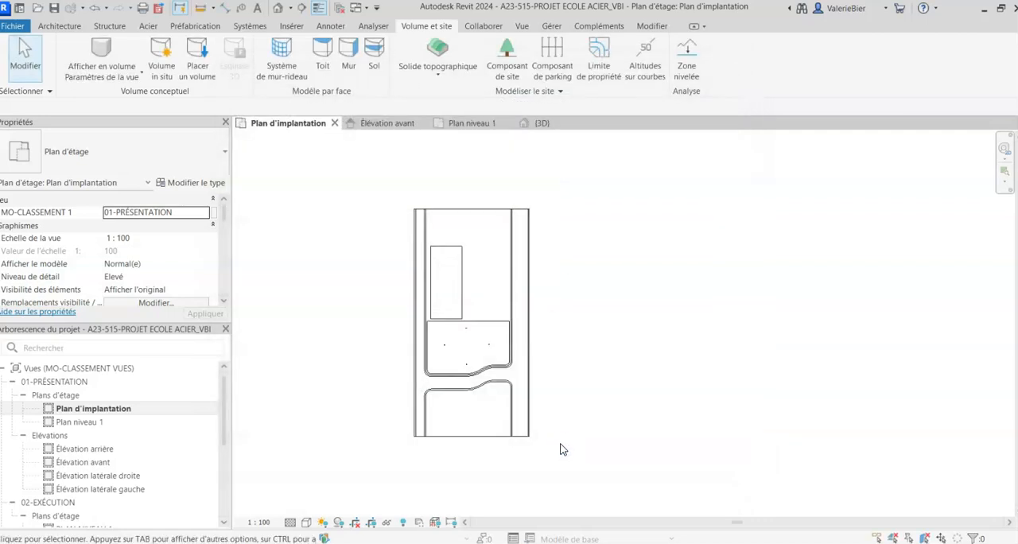
scroll(409, 347, up, 3)
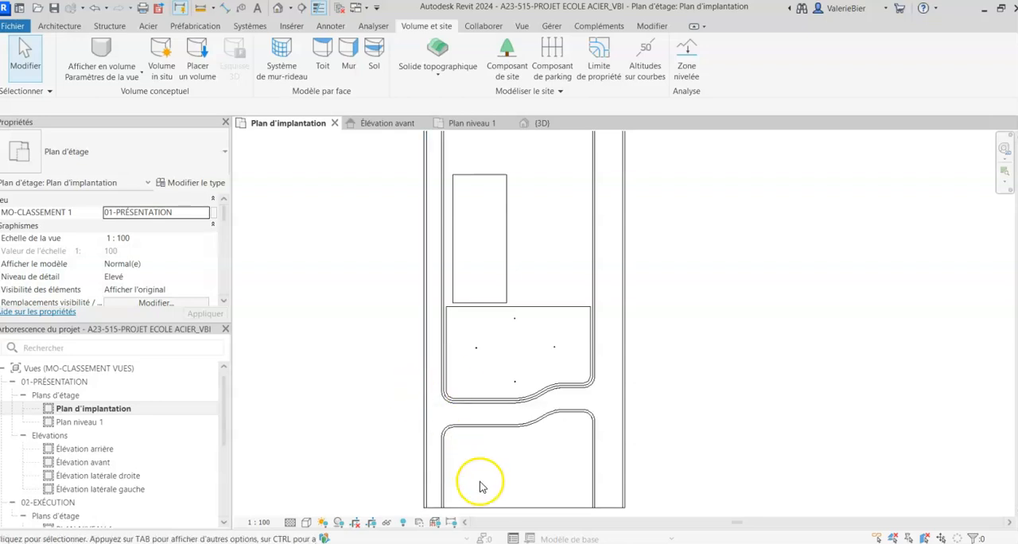
scroll(480, 482, up, 2)
scroll(436, 445, down, 2)
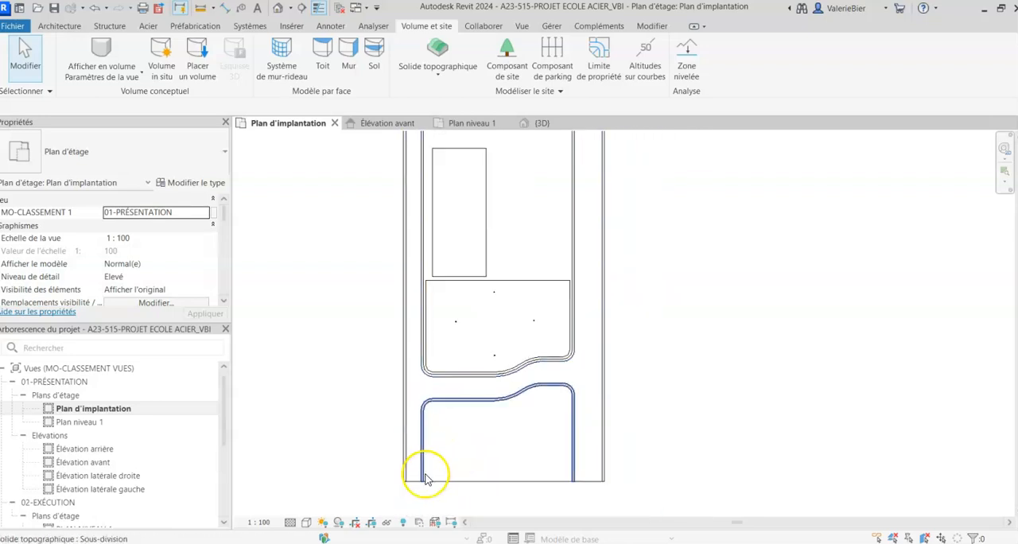